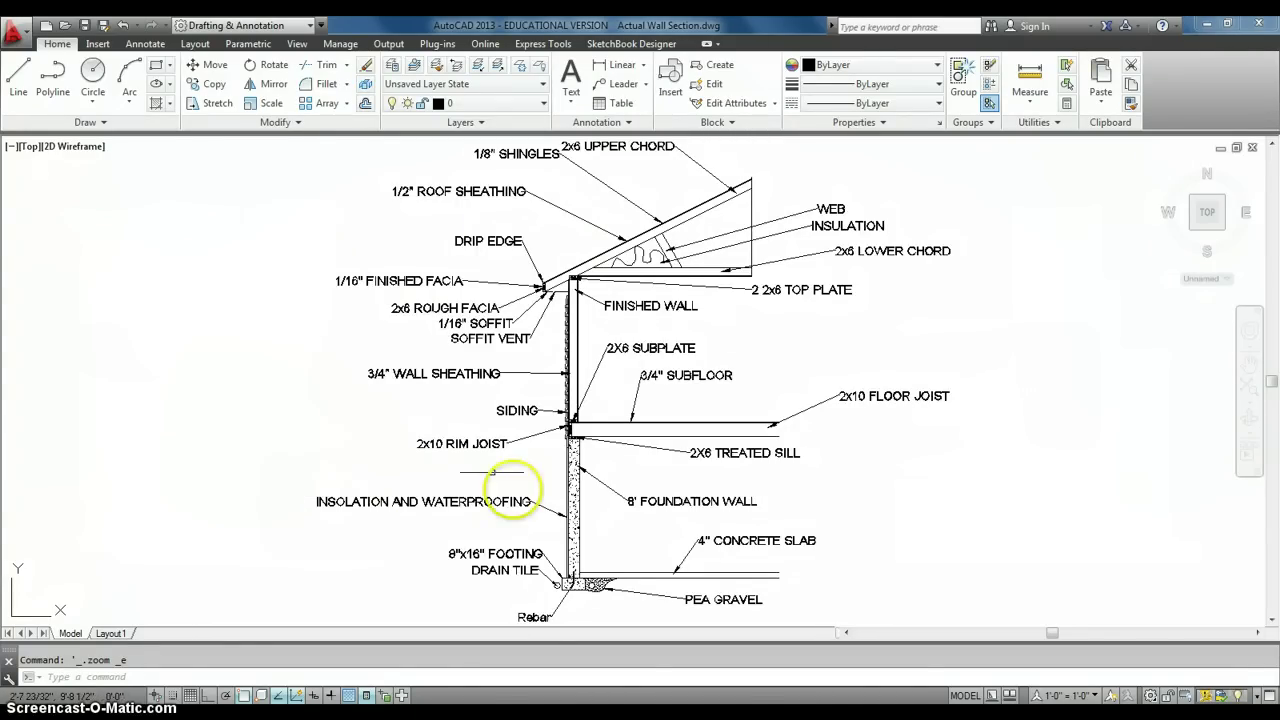
# - Pan and zoom around the footing, pea gravel, foundation wall, waterproofing and rebar labels
pyautogui.scroll(4, 580, 583)
pyautogui.moveTo(583, 568)
pyautogui.mouseDown(button='middle')
pyautogui.moveTo(569, 423)
pyautogui.moveTo(572, 433)
pyautogui.mouseUp(button='middle')
pyautogui.scroll(2, 563, 426)
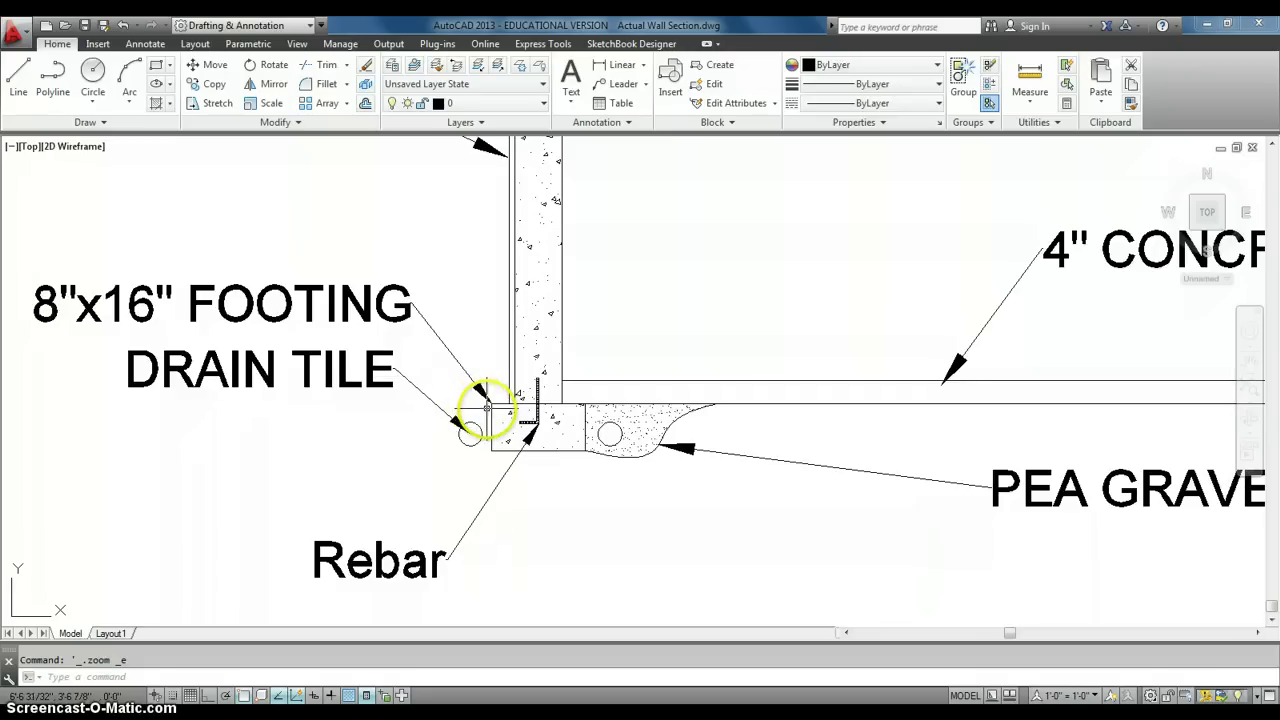
pyautogui.moveTo(488, 408)
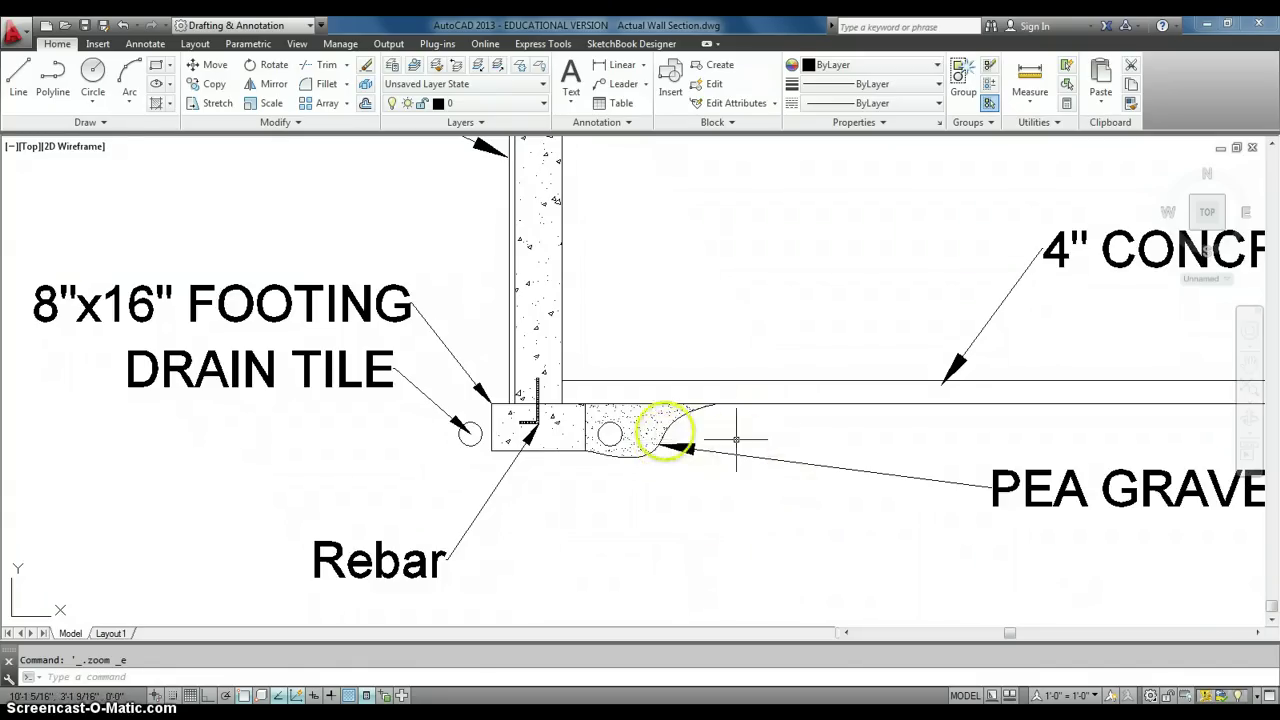
pyautogui.moveTo(863, 337)
pyautogui.mouseDown(button='middle')
pyautogui.moveTo(794, 343)
pyautogui.moveTo(734, 329)
pyautogui.mouseUp(button='middle')
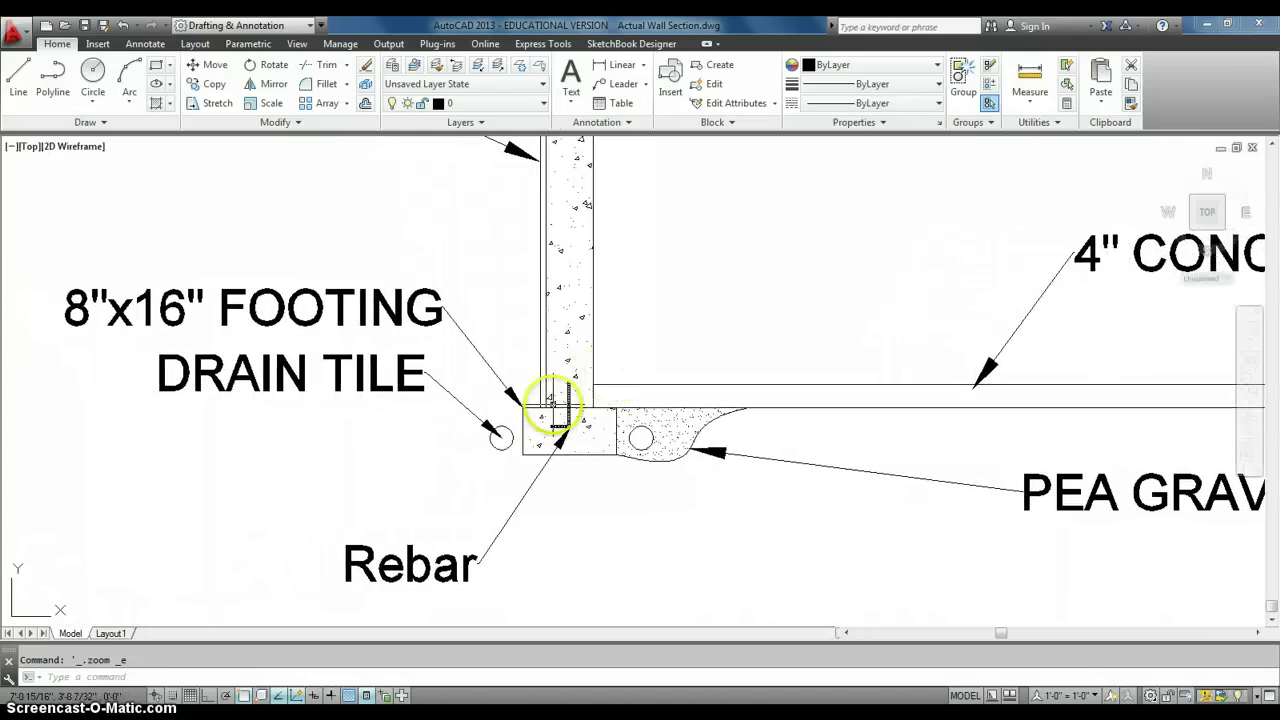
pyautogui.moveTo(566, 258); pyautogui.dragTo(571, 414, button='middle')
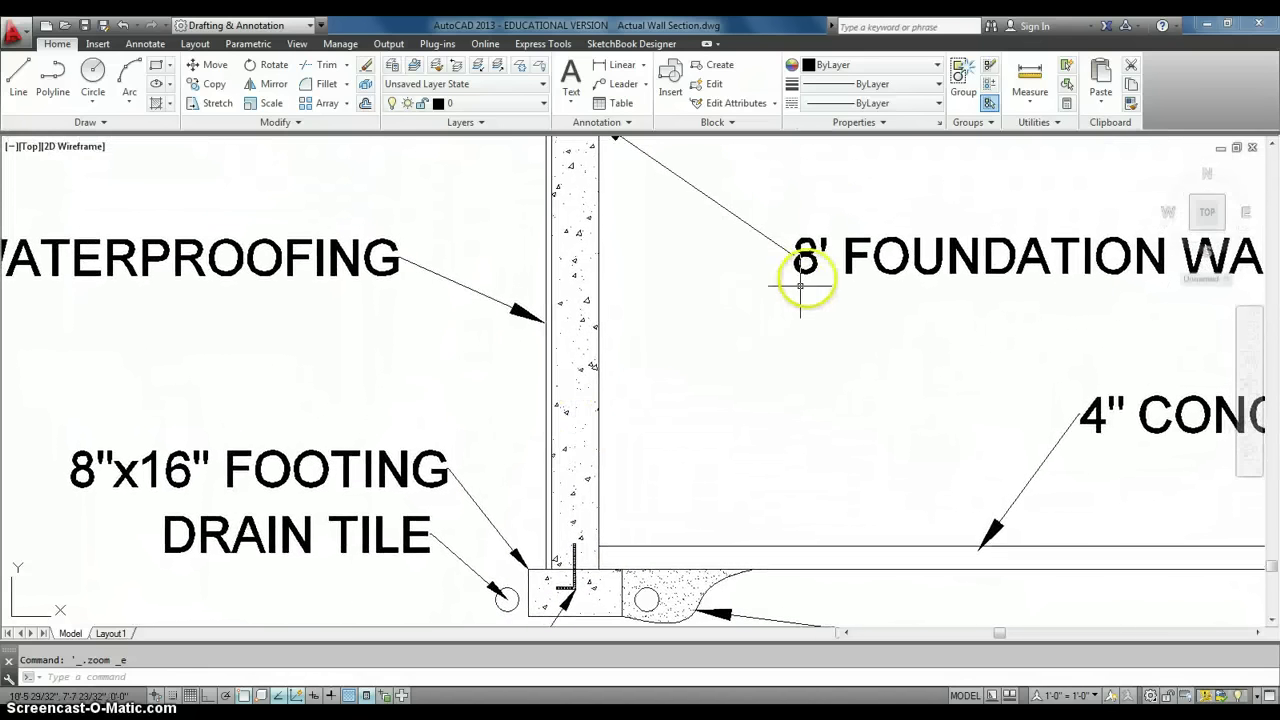
pyautogui.moveTo(808, 277); pyautogui.dragTo(792, 340, button='middle')
pyautogui.moveTo(646, 403)
pyautogui.mouseDown(button='middle')
pyautogui.moveTo(623, 549)
pyautogui.moveTo(639, 229)
pyautogui.mouseUp(button='middle')
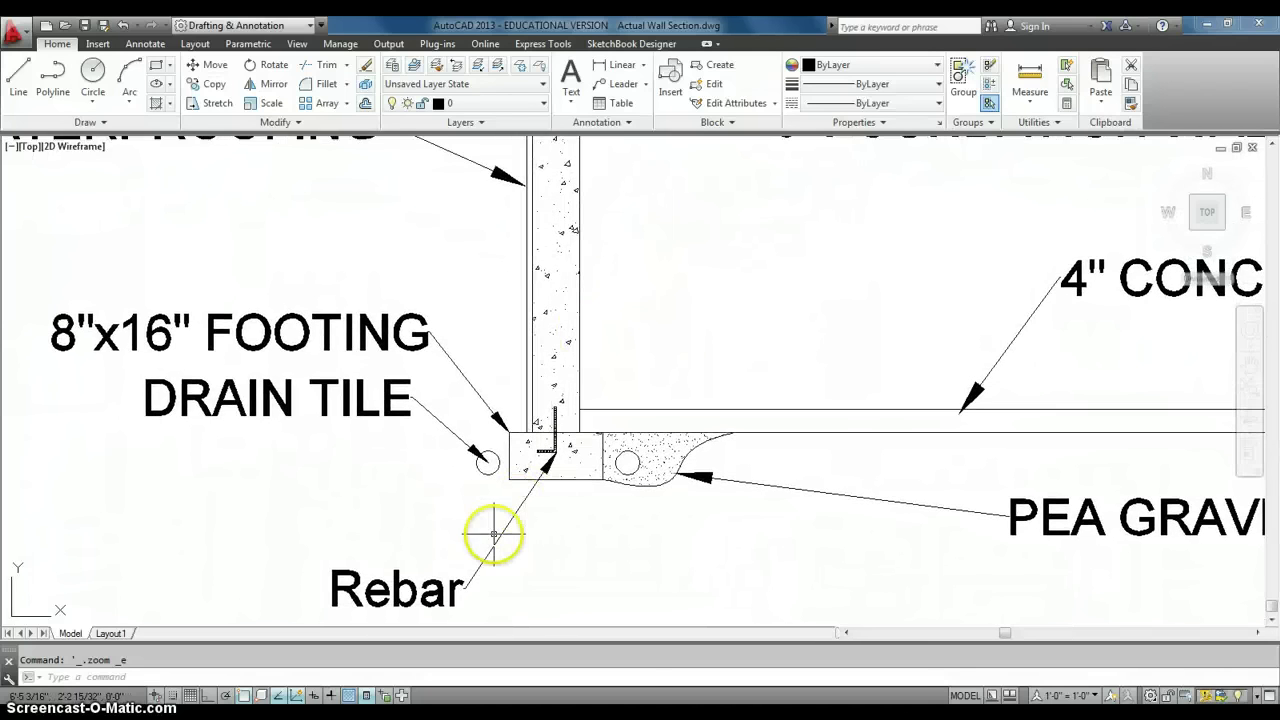
pyautogui.moveTo(657, 286)
pyautogui.mouseDown(button='middle')
pyautogui.moveTo(669, 414)
pyautogui.moveTo(640, 397)
pyautogui.moveTo(660, 329)
pyautogui.moveTo(711, 321)
pyautogui.mouseUp(button='middle')
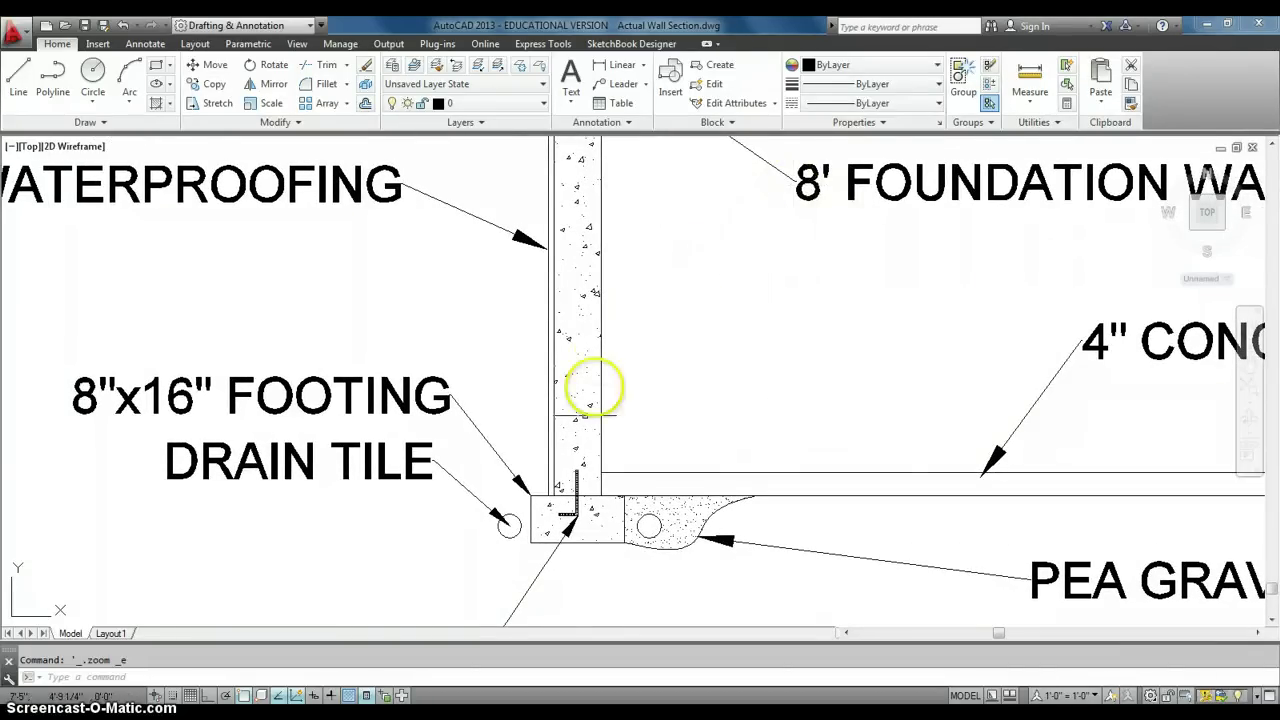
pyautogui.moveTo(580, 437)
pyautogui.mouseDown(button='middle')
pyautogui.moveTo(586, 414)
pyautogui.moveTo(605, 425)
pyautogui.mouseUp(button='middle')
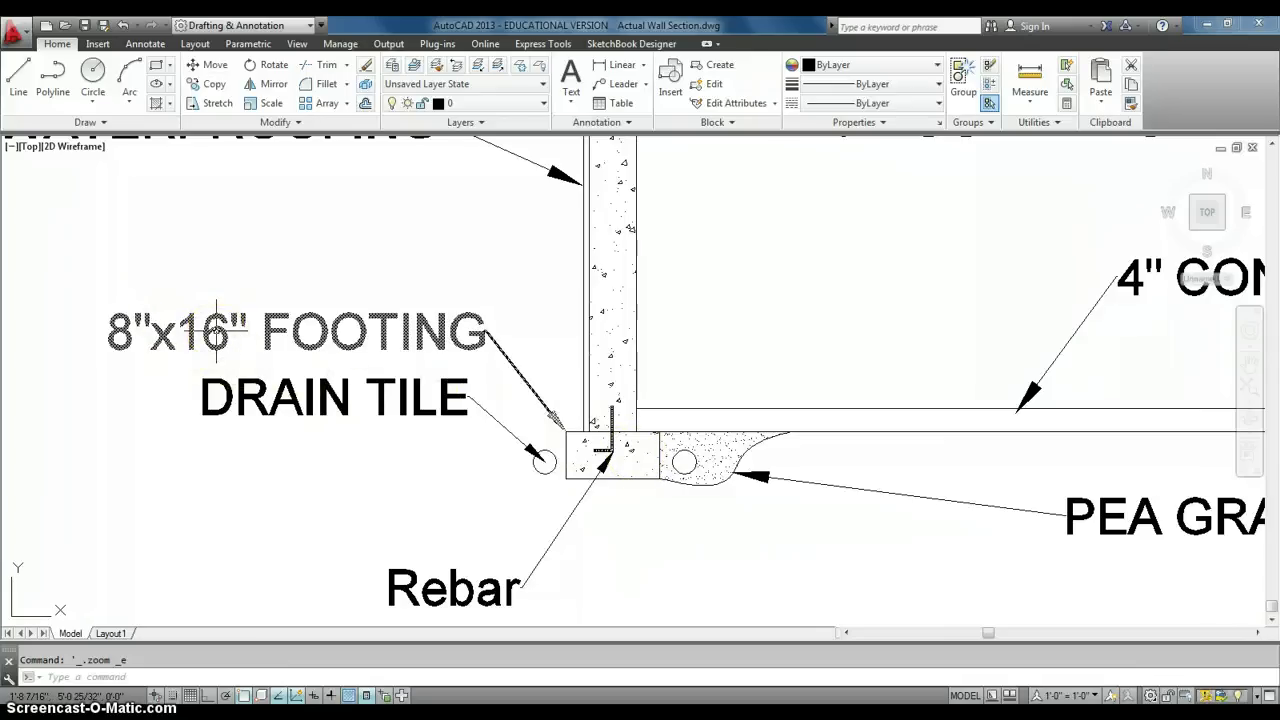
pyautogui.moveTo(216, 330)
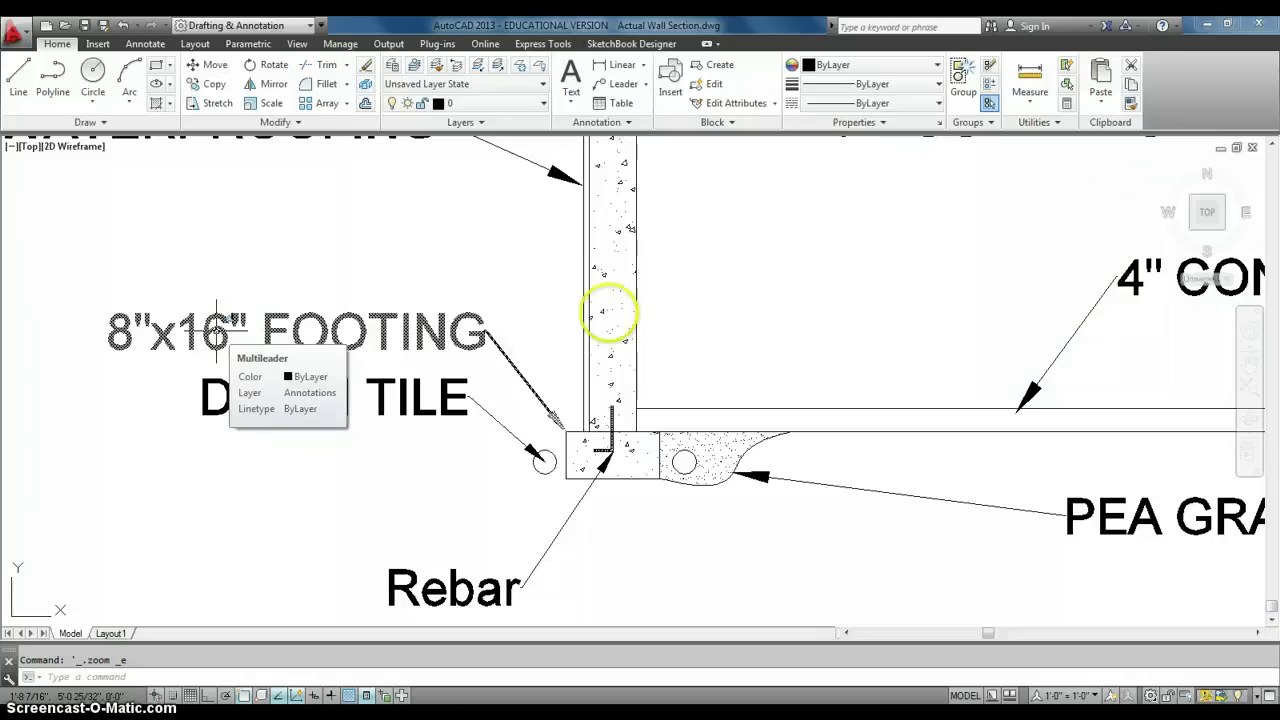
pyautogui.moveTo(866, 237); pyautogui.dragTo(770, 384, button='middle')
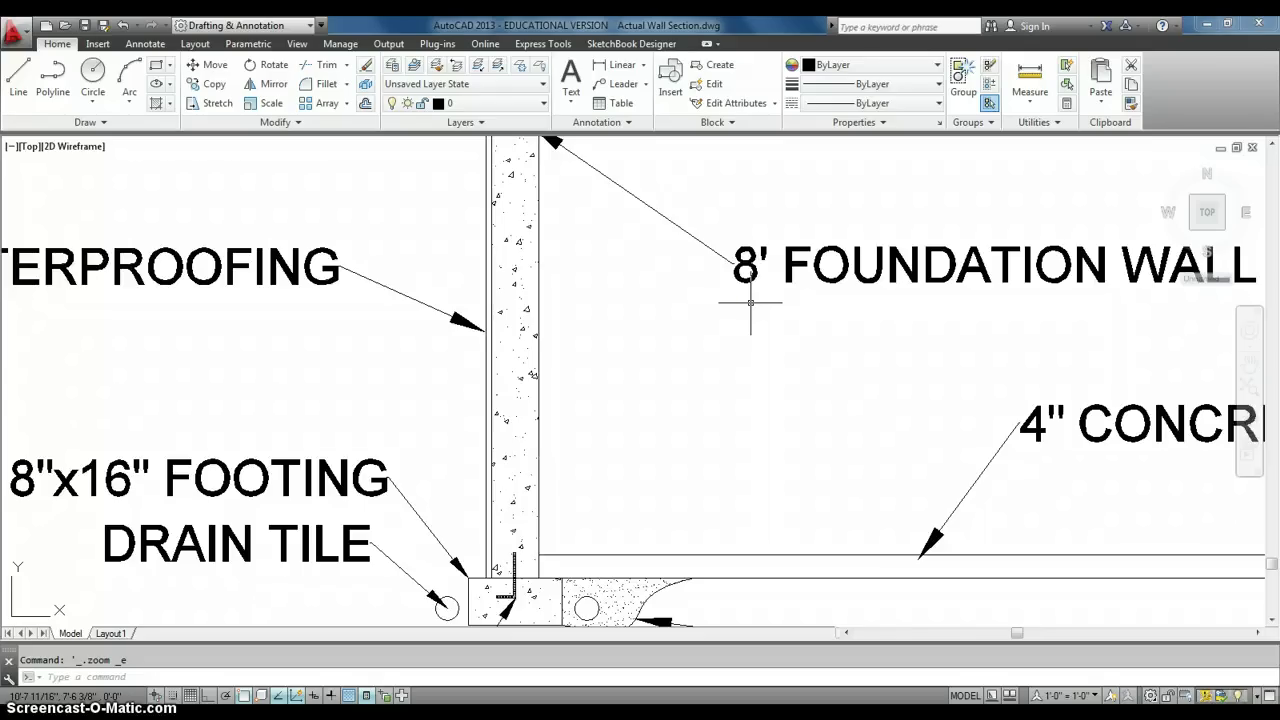
pyautogui.moveTo(631, 354)
pyautogui.mouseDown(button='middle')
pyautogui.moveTo(790, 386)
pyautogui.moveTo(909, 331)
pyautogui.moveTo(1074, 334)
pyautogui.moveTo(1020, 354)
pyautogui.mouseUp(button='middle')
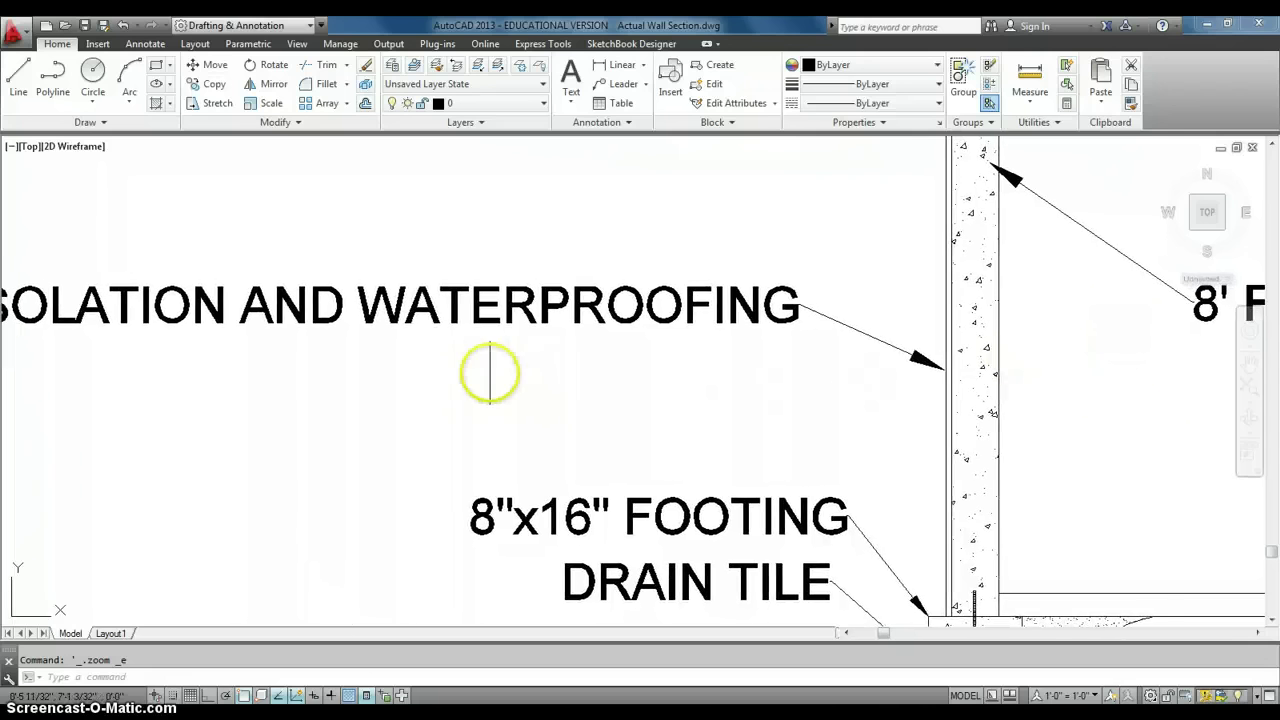
pyautogui.moveTo(494, 368)
pyautogui.mouseDown(button='middle')
pyautogui.moveTo(657, 363)
pyautogui.moveTo(383, 363)
pyautogui.mouseUp(button='middle')
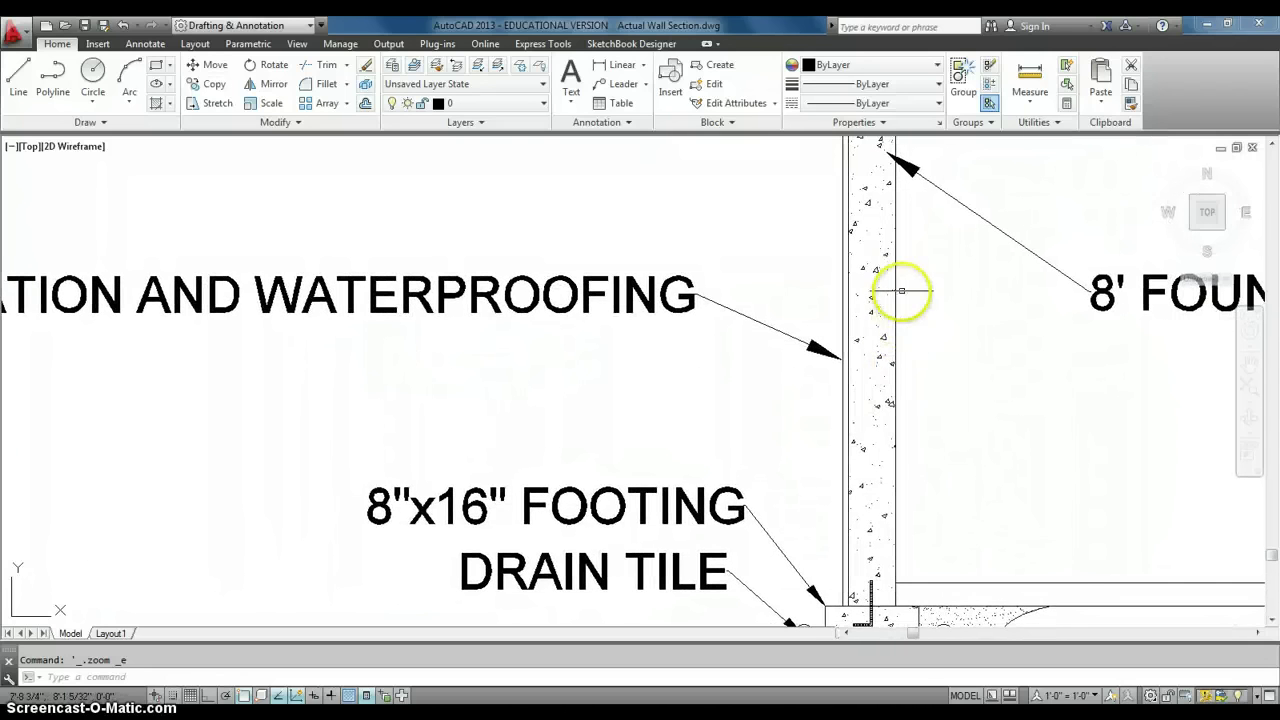
# - Zoom in close on the 2x10 rim joist, 2X6 treated sill and 3/4" subfloor junction
pyautogui.scroll(-4, 373, 293)
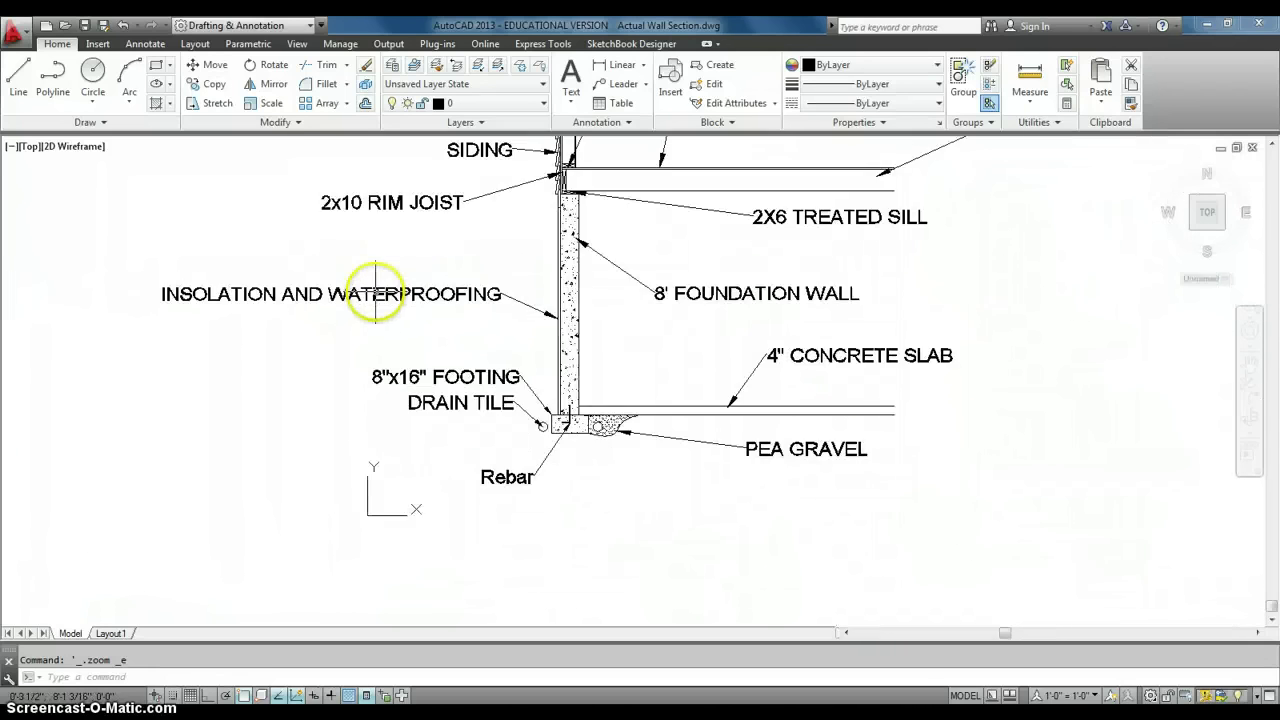
pyautogui.moveTo(375, 293); pyautogui.dragTo(387, 340, button='middle')
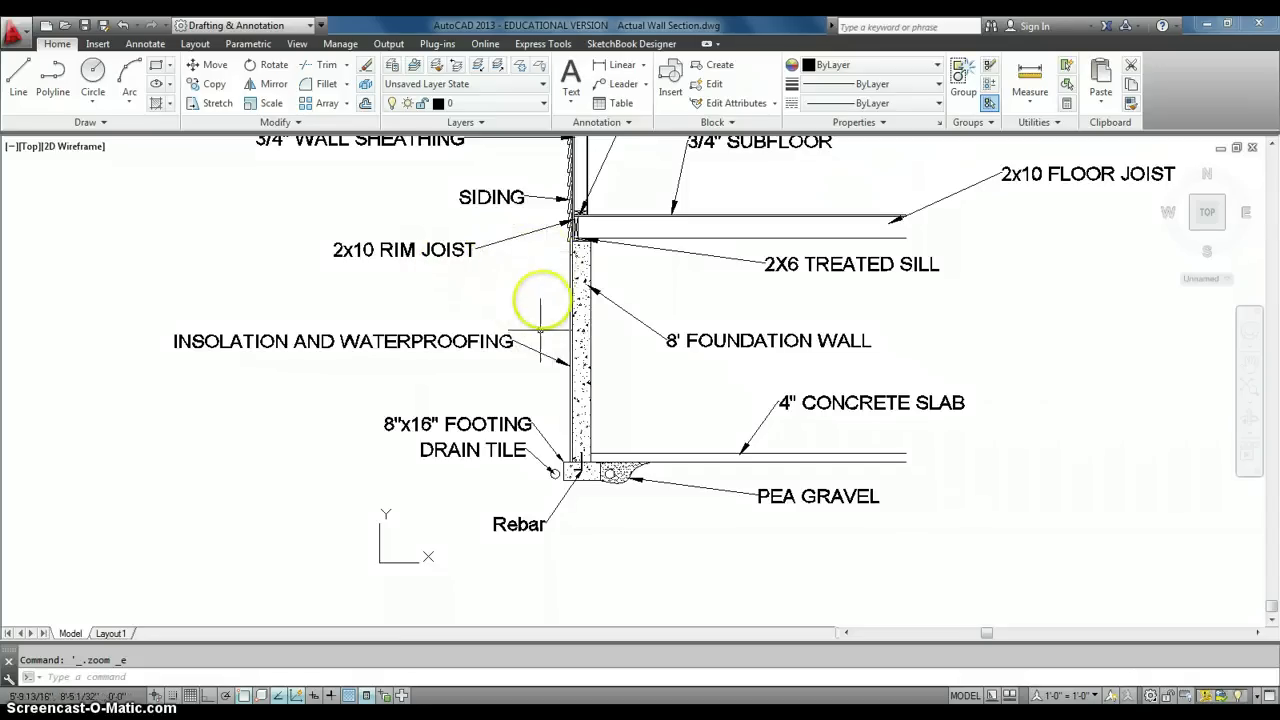
pyautogui.moveTo(551, 316); pyautogui.dragTo(549, 340, button='middle')
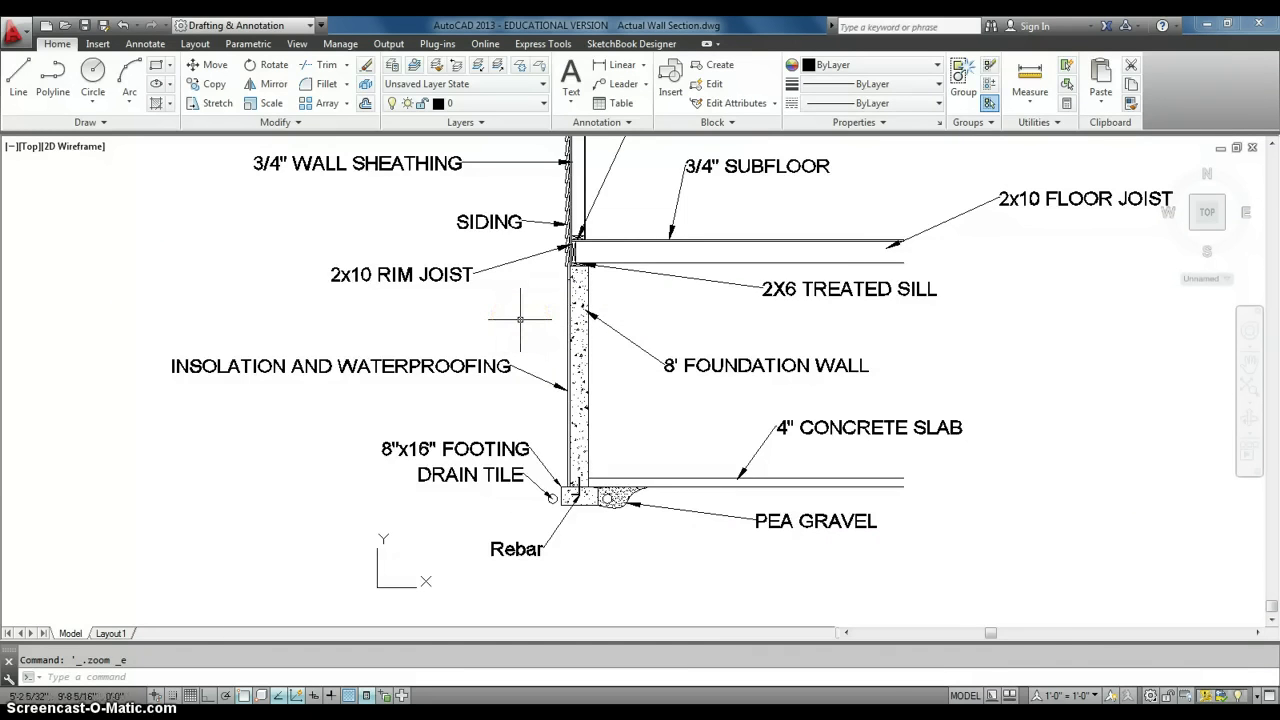
pyautogui.moveTo(520, 319); pyautogui.dragTo(486, 386, button='middle')
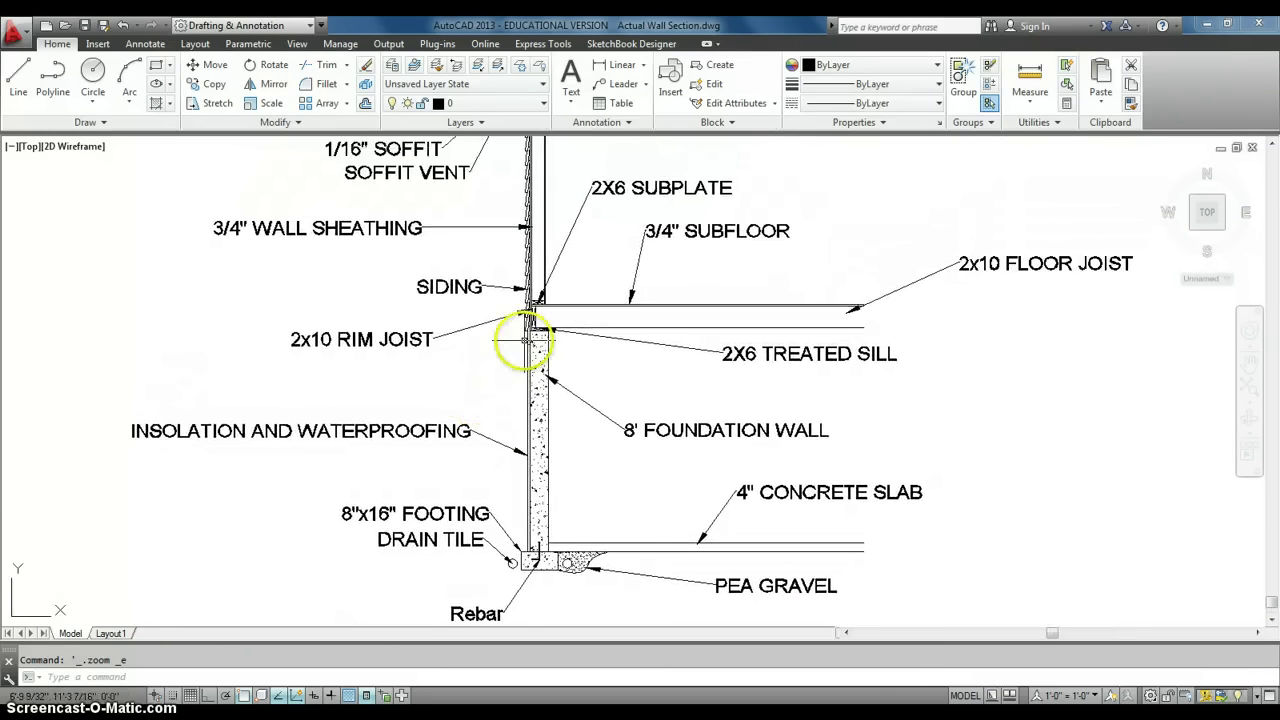
pyautogui.scroll(2, 525, 340)
pyautogui.moveTo(525, 340)
pyautogui.mouseDown(button='middle')
pyautogui.moveTo(500, 371)
pyautogui.moveTo(466, 343)
pyautogui.mouseUp(button='middle')
pyautogui.scroll(4, 500, 368)
pyautogui.scroll(-4, 505, 366)
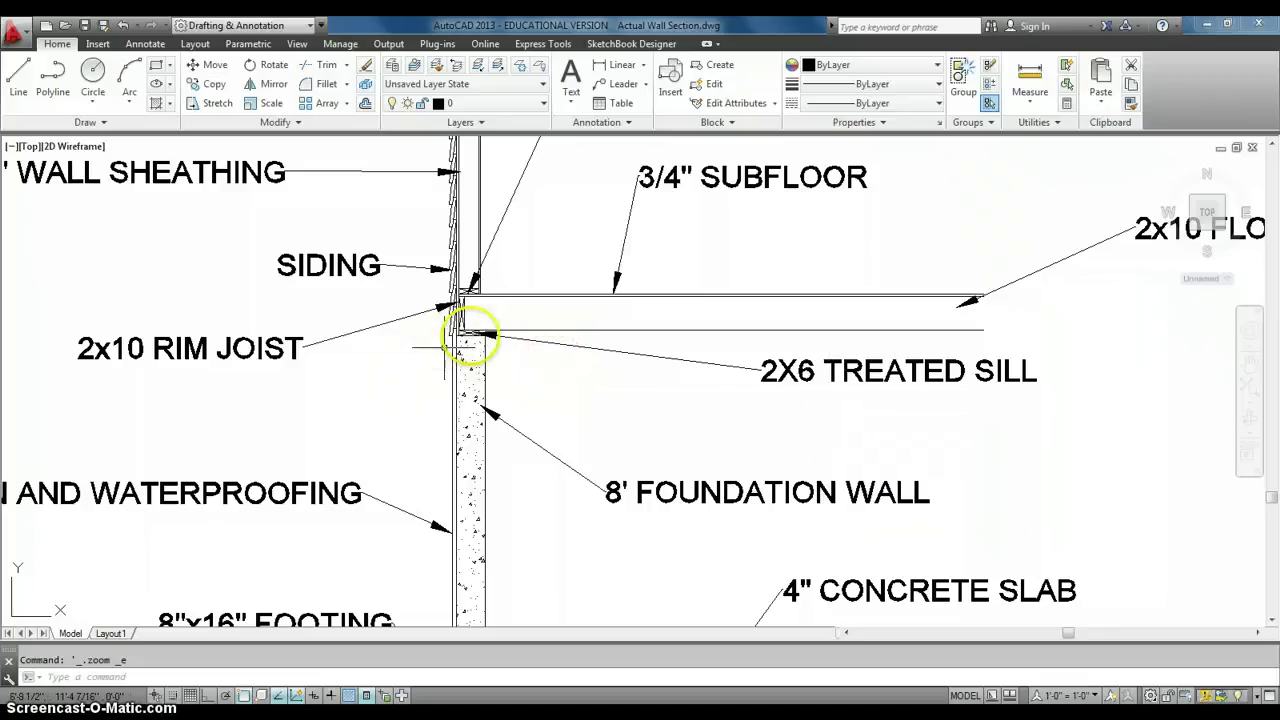
pyautogui.scroll(2, 482, 333)
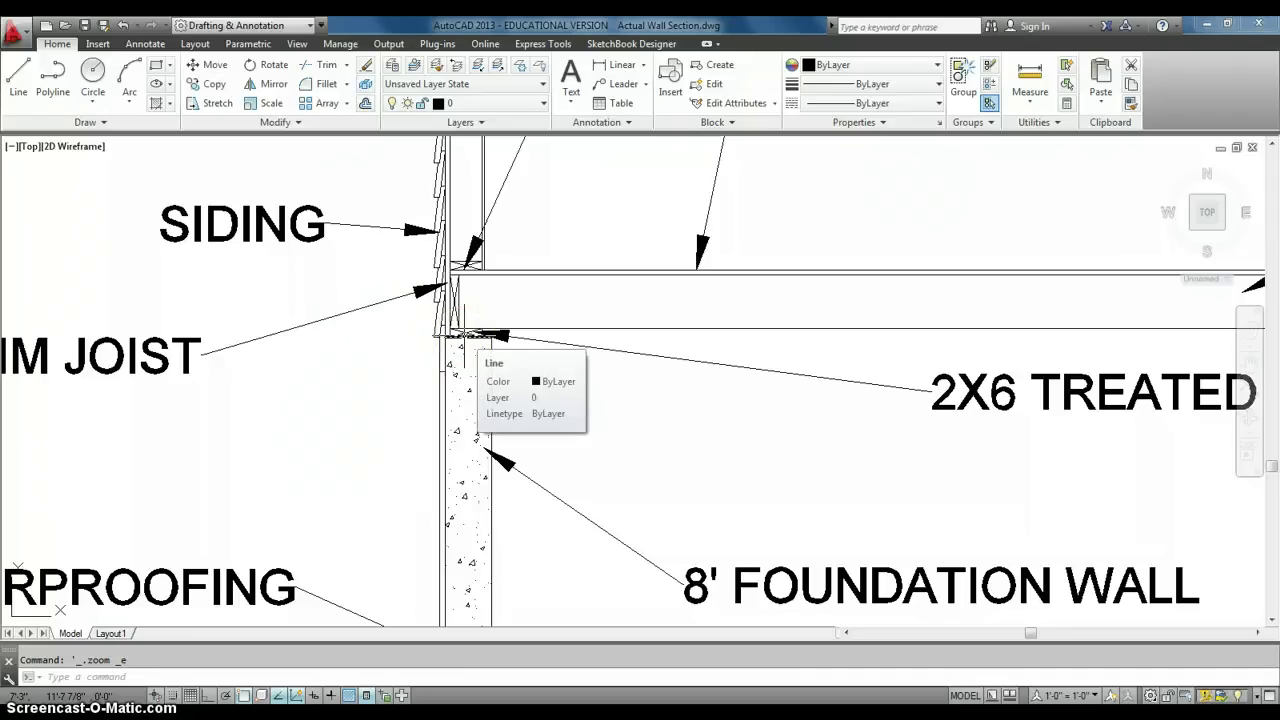
pyautogui.scroll(4, 464, 333)
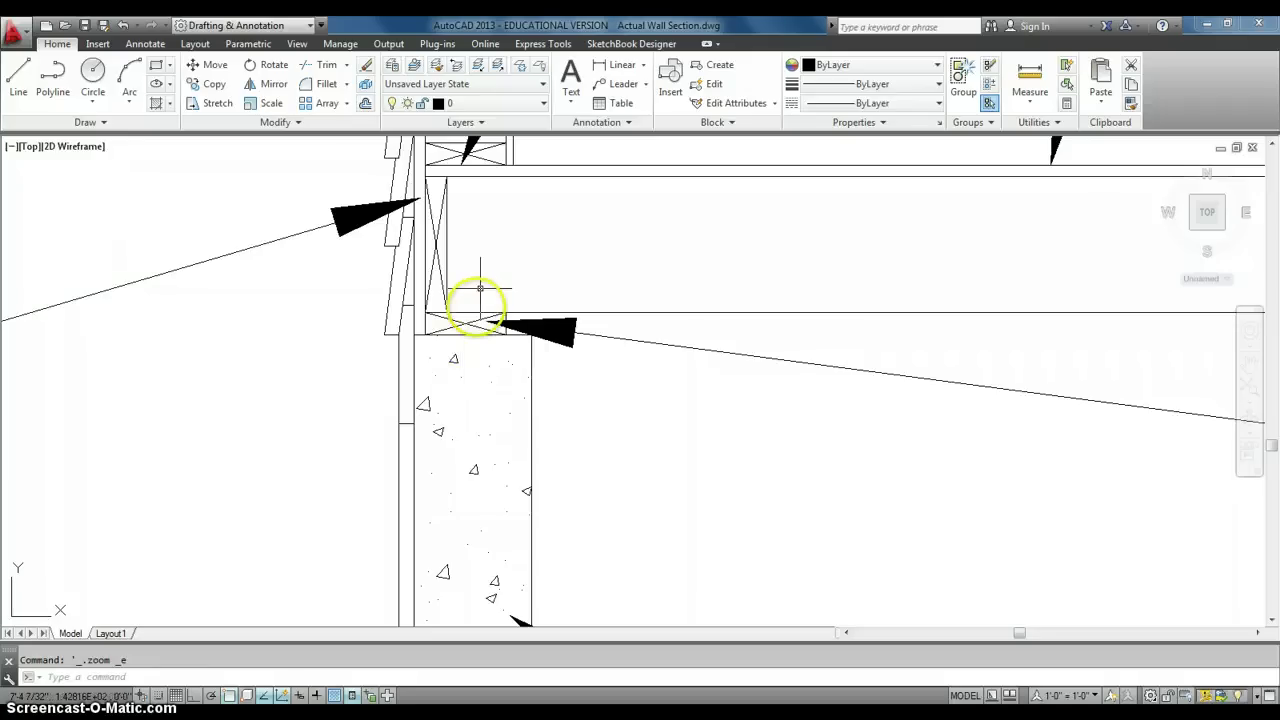
pyautogui.scroll(-5, 466, 330)
pyautogui.moveTo(466, 330)
pyautogui.mouseDown(button='middle')
pyautogui.moveTo(430, 326)
pyautogui.moveTo(492, 347)
pyautogui.moveTo(414, 337)
pyautogui.mouseUp(button='middle')
pyautogui.scroll(4, 430, 326)
pyautogui.scroll(-1, 428, 329)
pyautogui.scroll(-1, 492, 347)
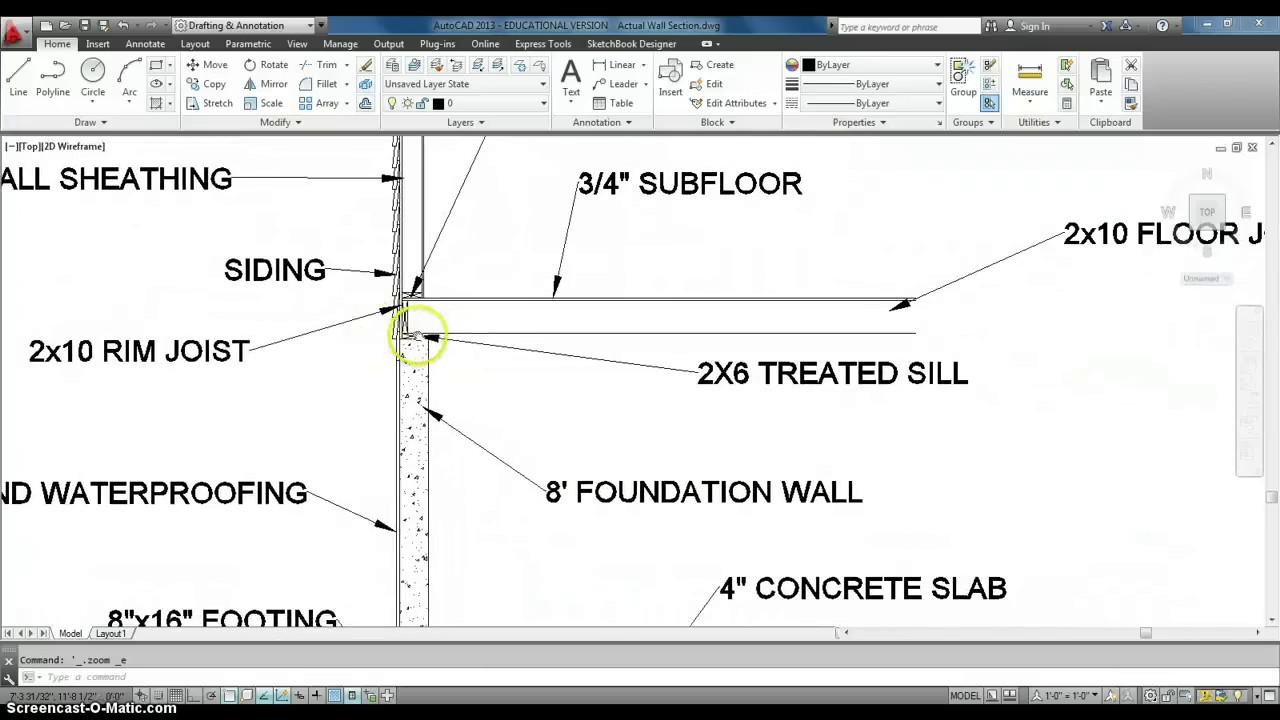
pyautogui.scroll(1, 420, 343)
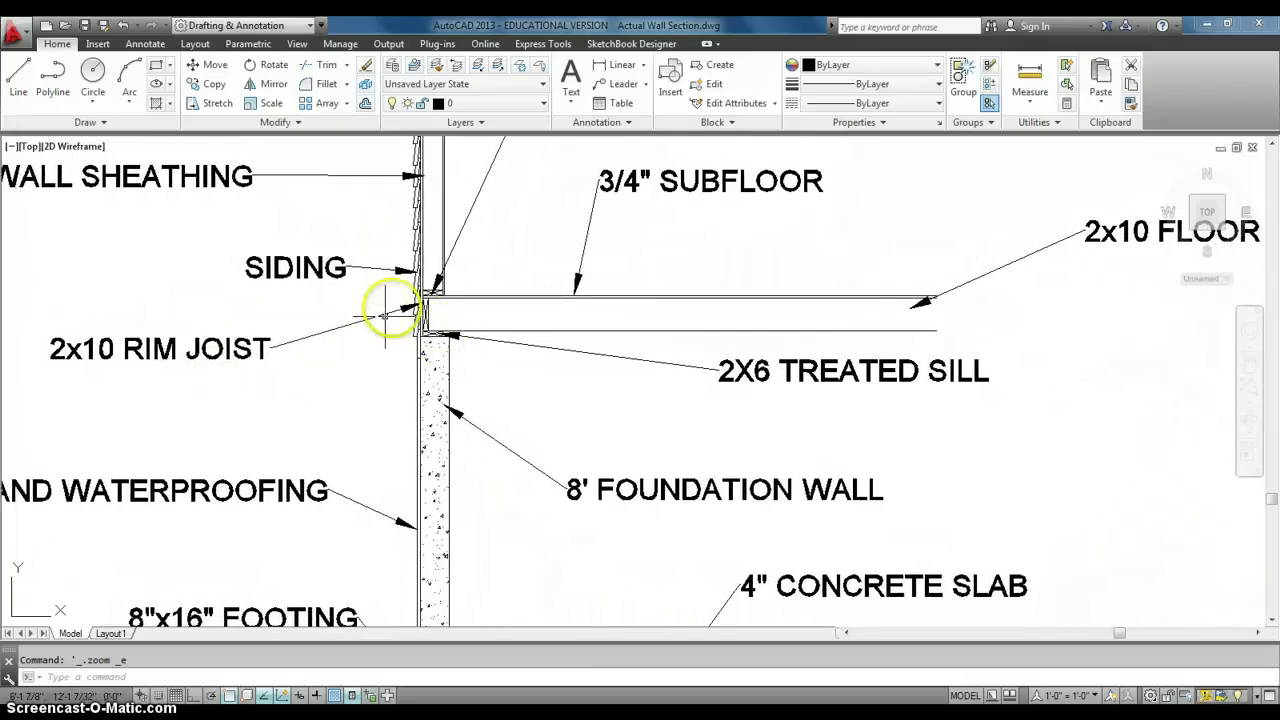
pyautogui.scroll(5, 418, 312)
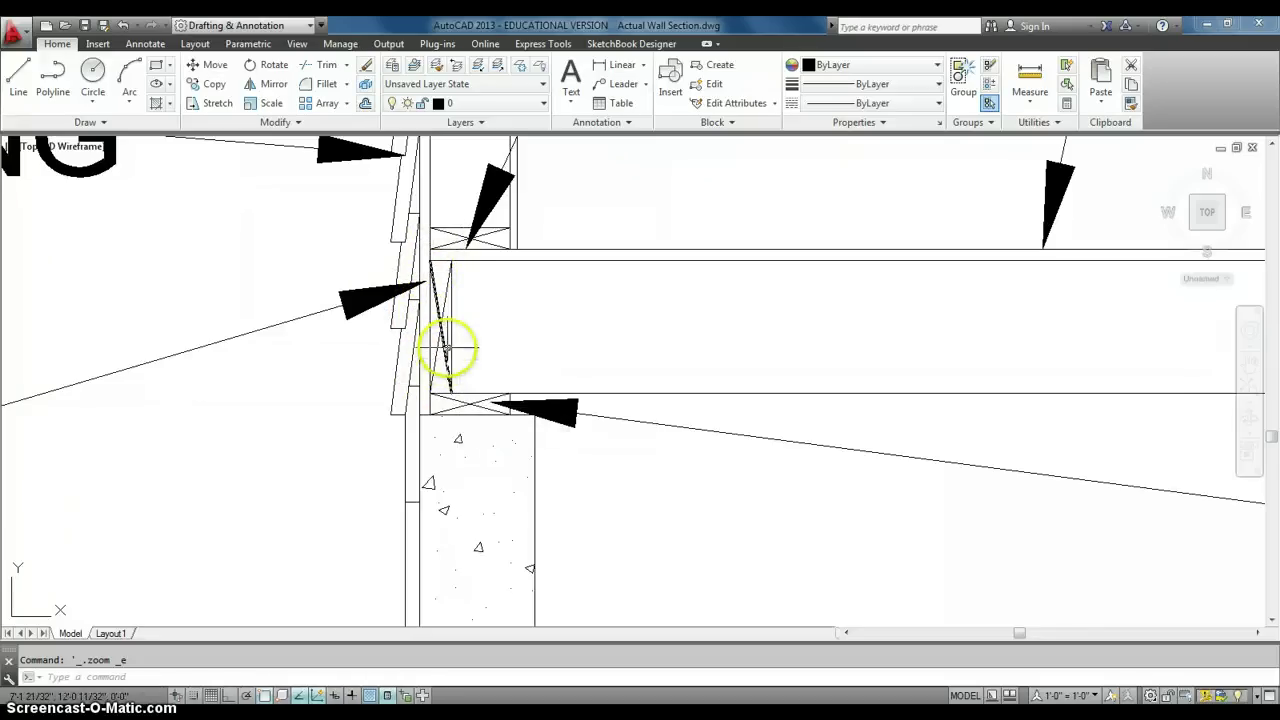
pyautogui.scroll(-5, 446, 350)
pyautogui.moveTo(398, 335); pyautogui.dragTo(284, 345, button='middle')
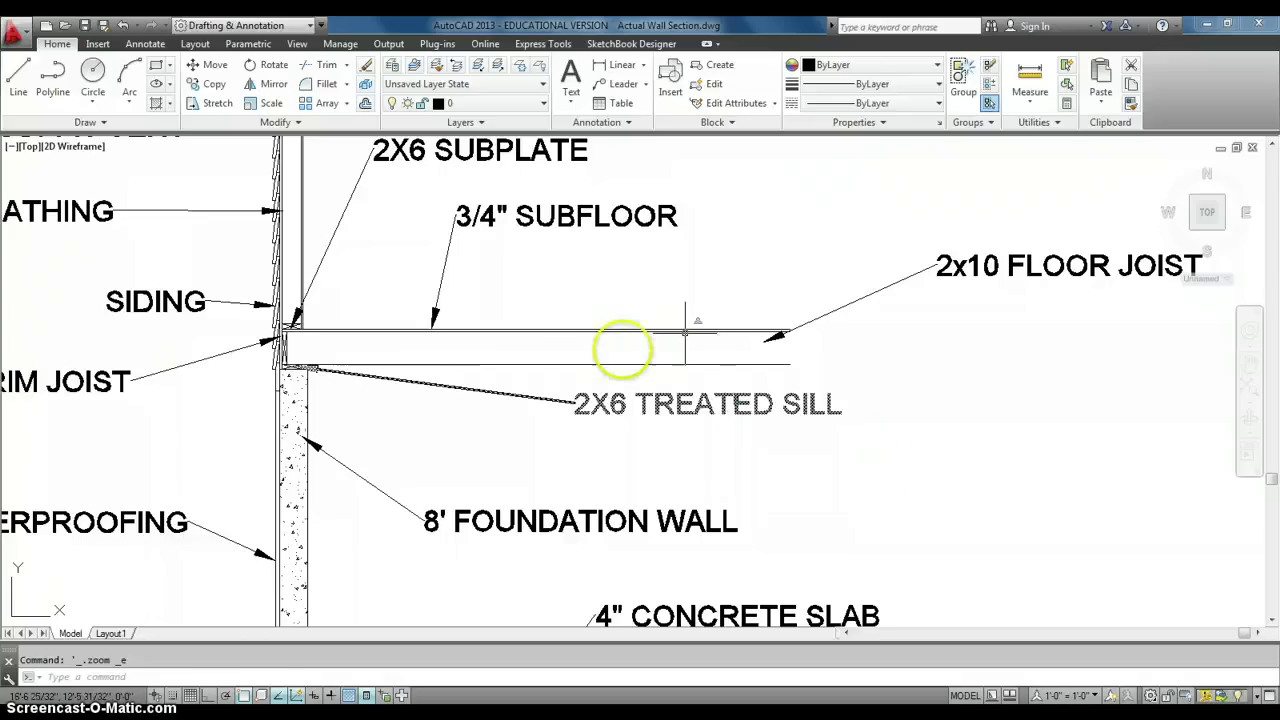
pyautogui.click(372, 365)
pyautogui.moveTo(372, 365); pyautogui.dragTo(391, 360, button='middle')
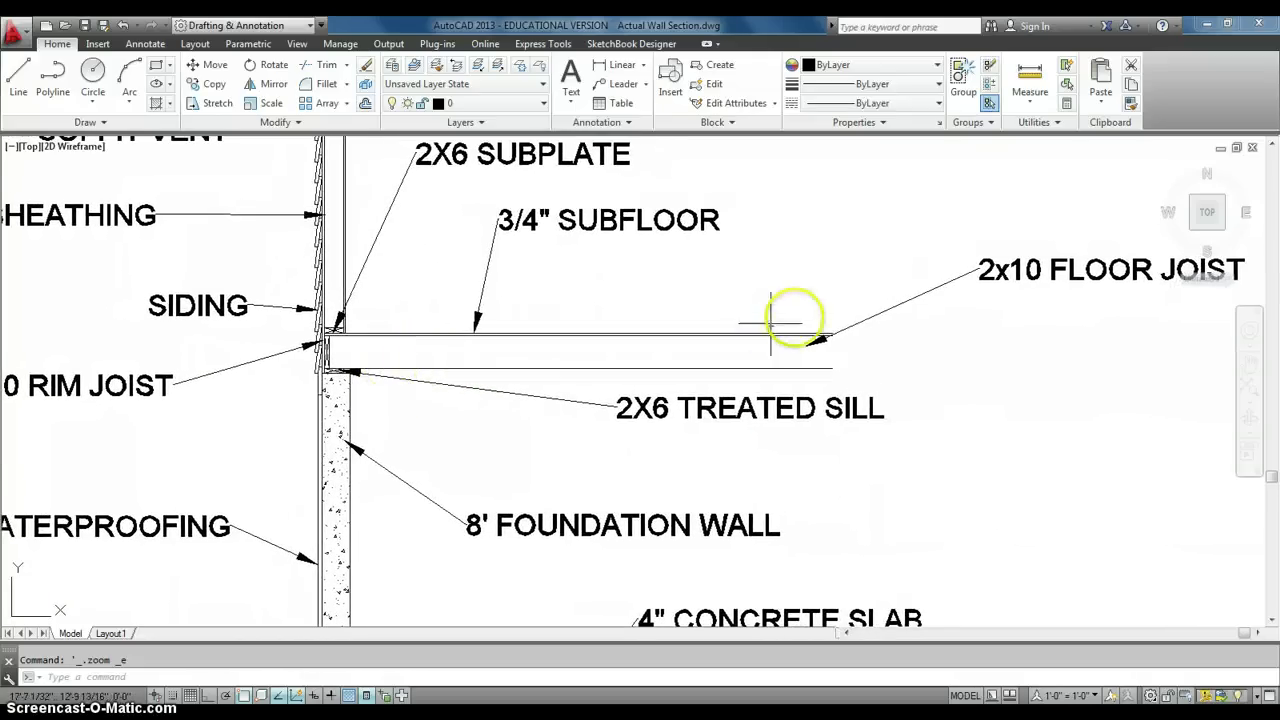
pyautogui.scroll(2, 537, 271)
pyautogui.moveTo(534, 274); pyautogui.dragTo(651, 331, button='middle')
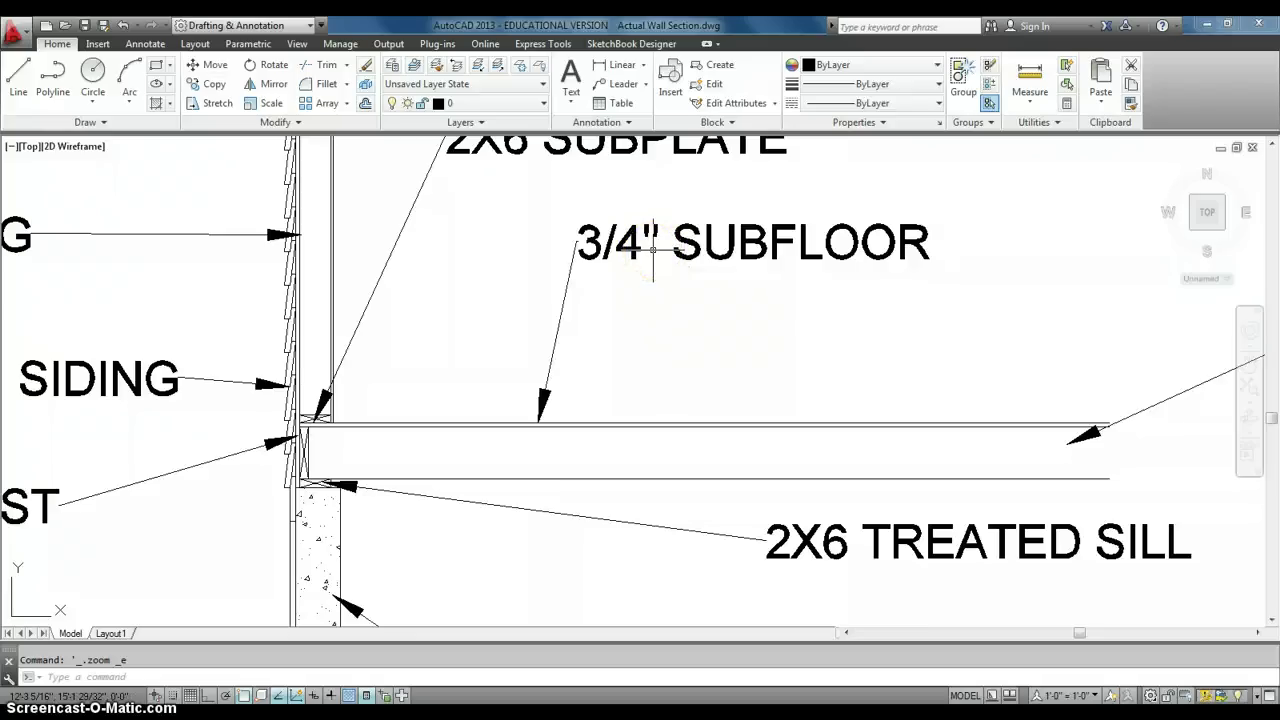
pyautogui.moveTo(600, 323); pyautogui.dragTo(660, 294, button='middle')
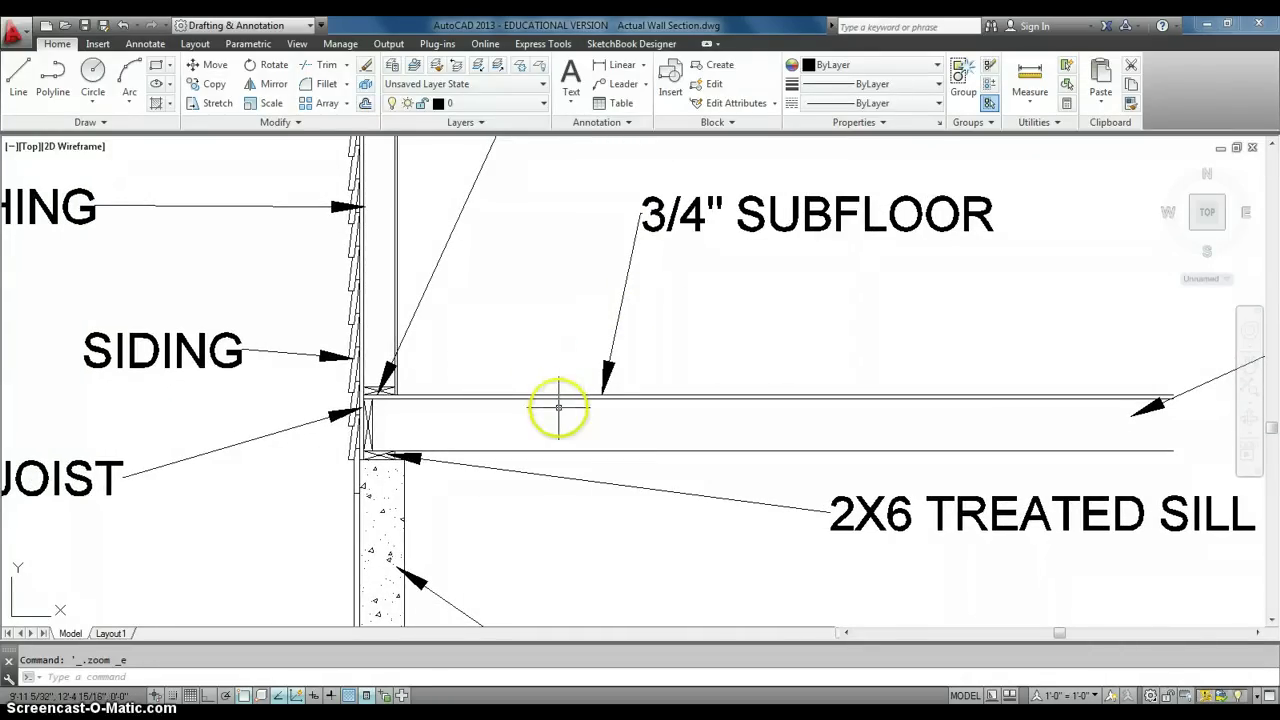
pyautogui.moveTo(568, 392)
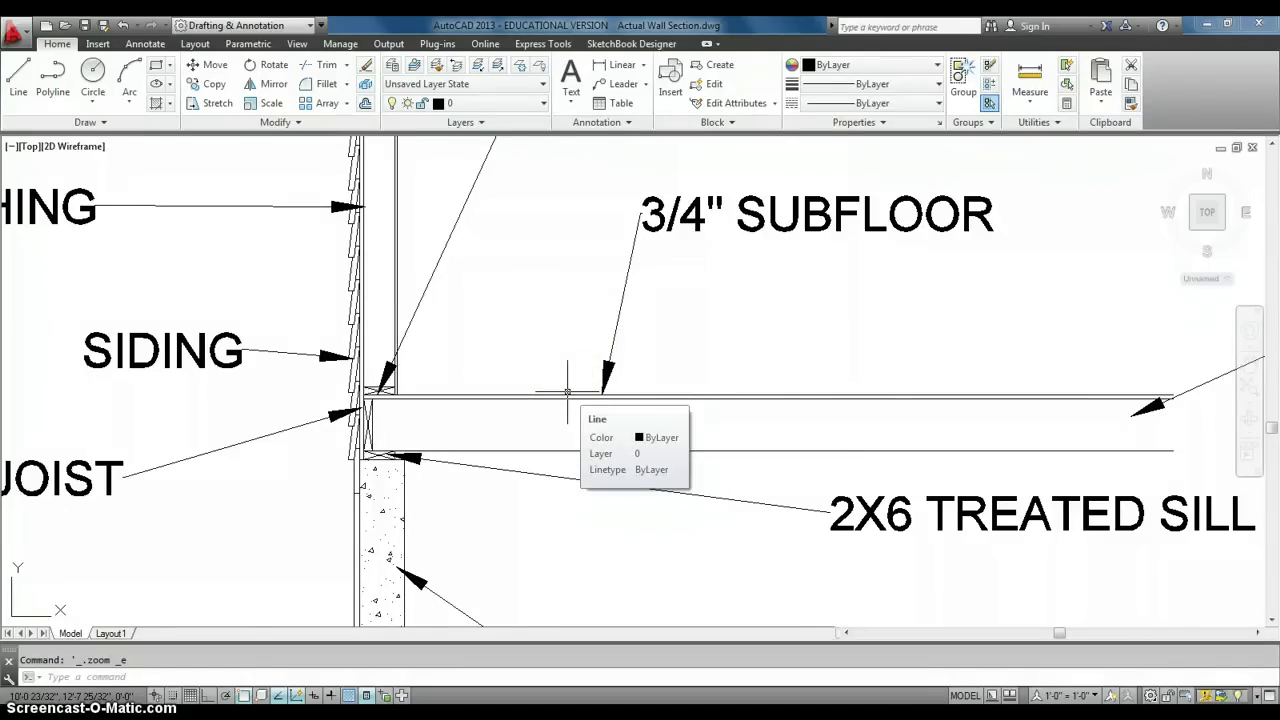
pyautogui.moveTo(568, 390); pyautogui.dragTo(629, 386, button='middle')
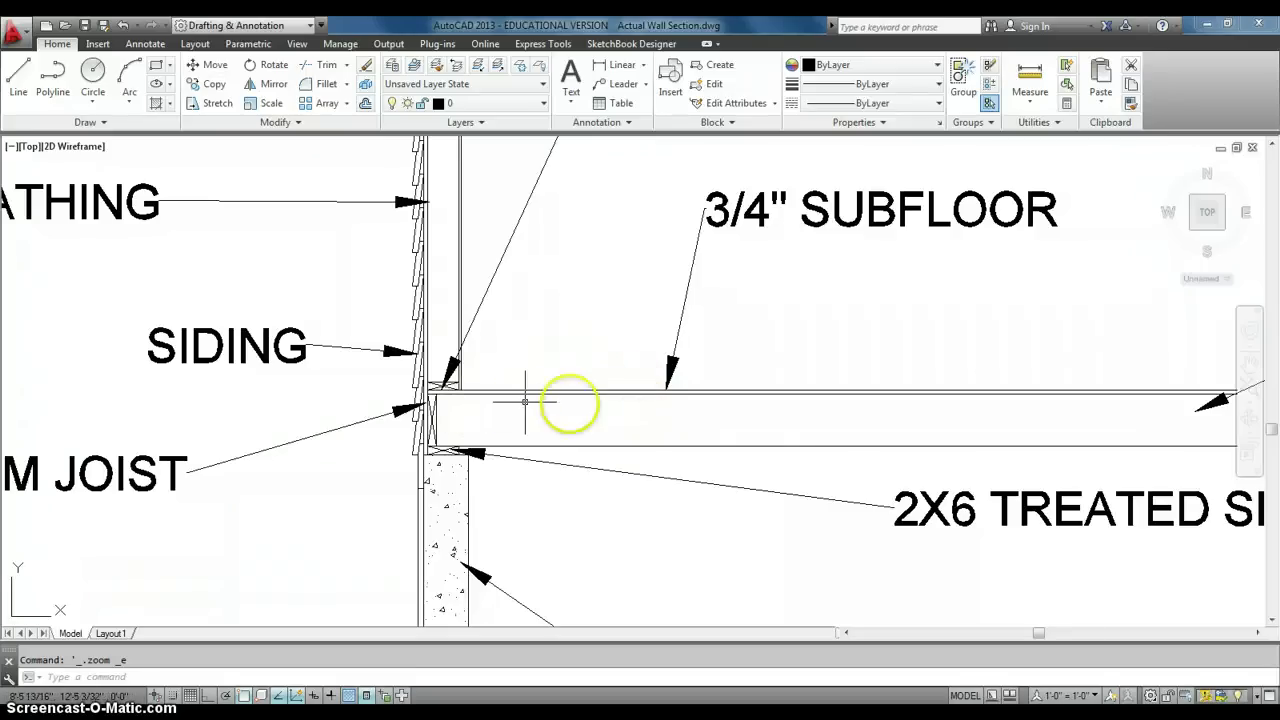
pyautogui.scroll(4, 418, 392)
pyautogui.scroll(-6, 418, 392)
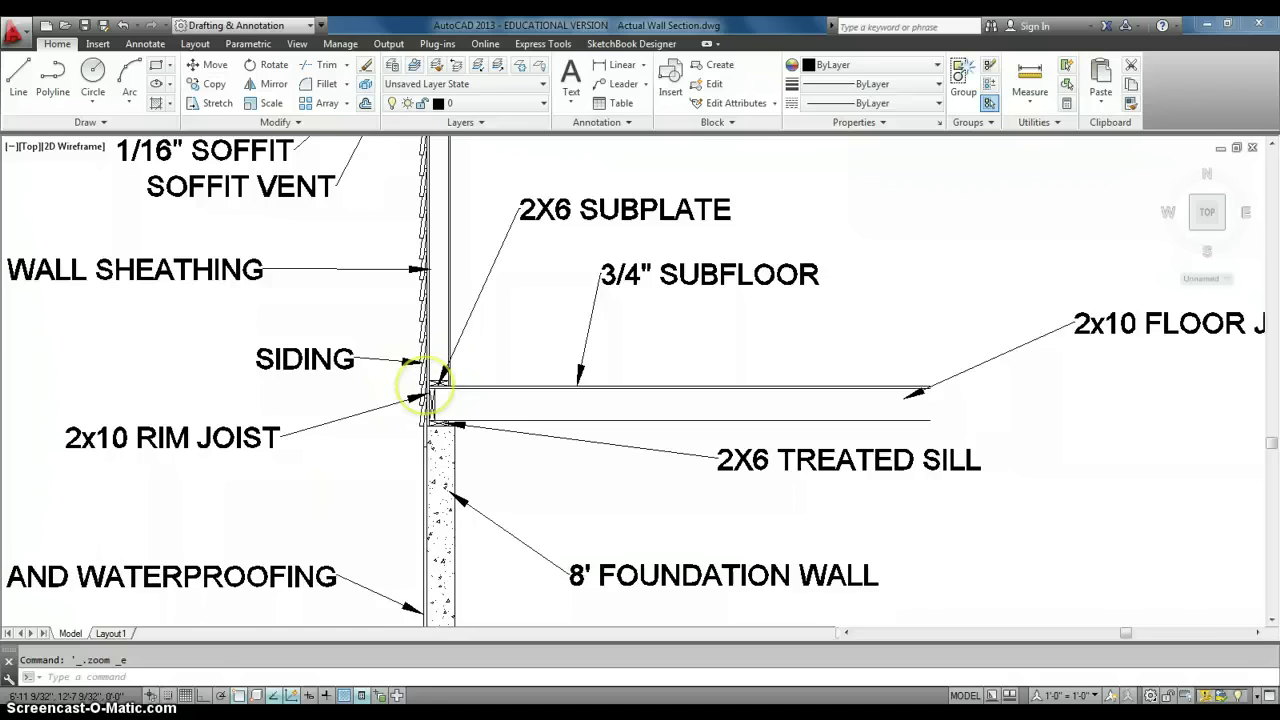
pyautogui.moveTo(418, 392)
pyautogui.mouseDown(button='middle')
pyautogui.moveTo(423, 414)
pyautogui.moveTo(429, 386)
pyautogui.moveTo(425, 432)
pyautogui.mouseUp(button='middle')
pyautogui.moveTo(429, 266); pyautogui.dragTo(432, 311, button='middle')
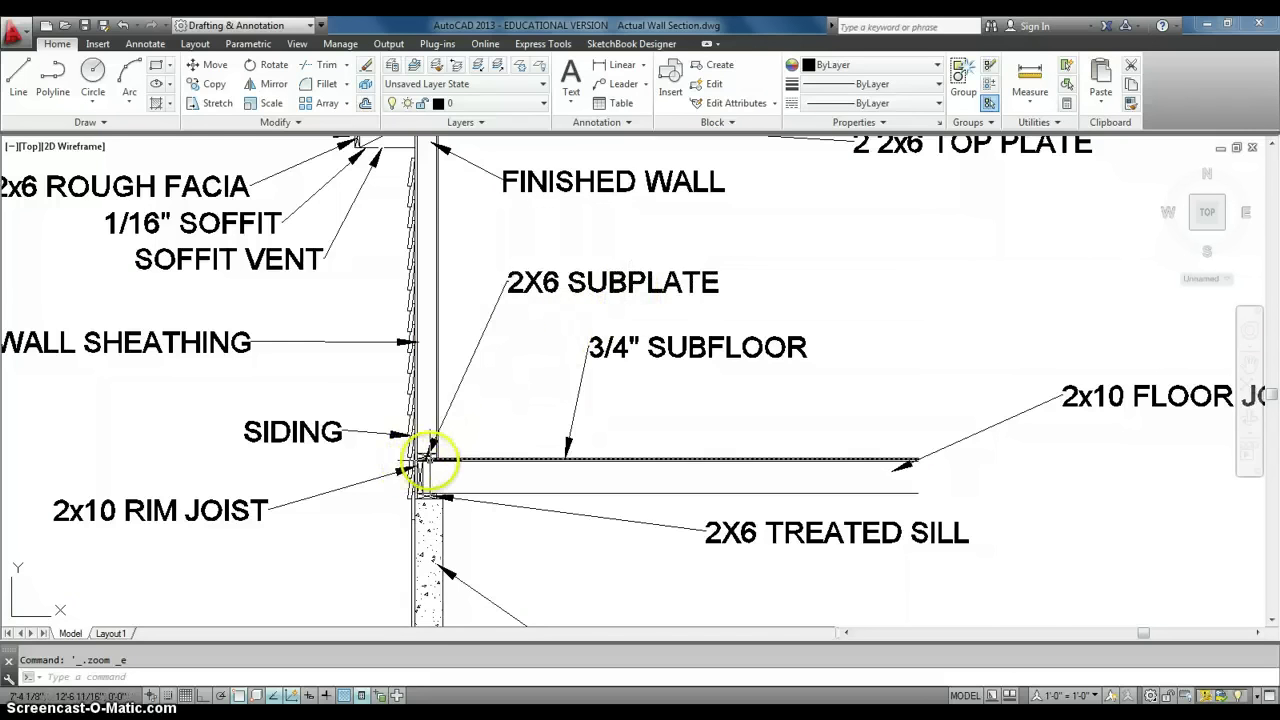
pyautogui.scroll(5, 405, 462)
pyautogui.scroll(-5, 430, 438)
pyautogui.moveTo(434, 443)
pyautogui.mouseDown(button='middle')
pyautogui.moveTo(423, 500)
pyautogui.moveTo(471, 506)
pyautogui.mouseUp(button='middle')
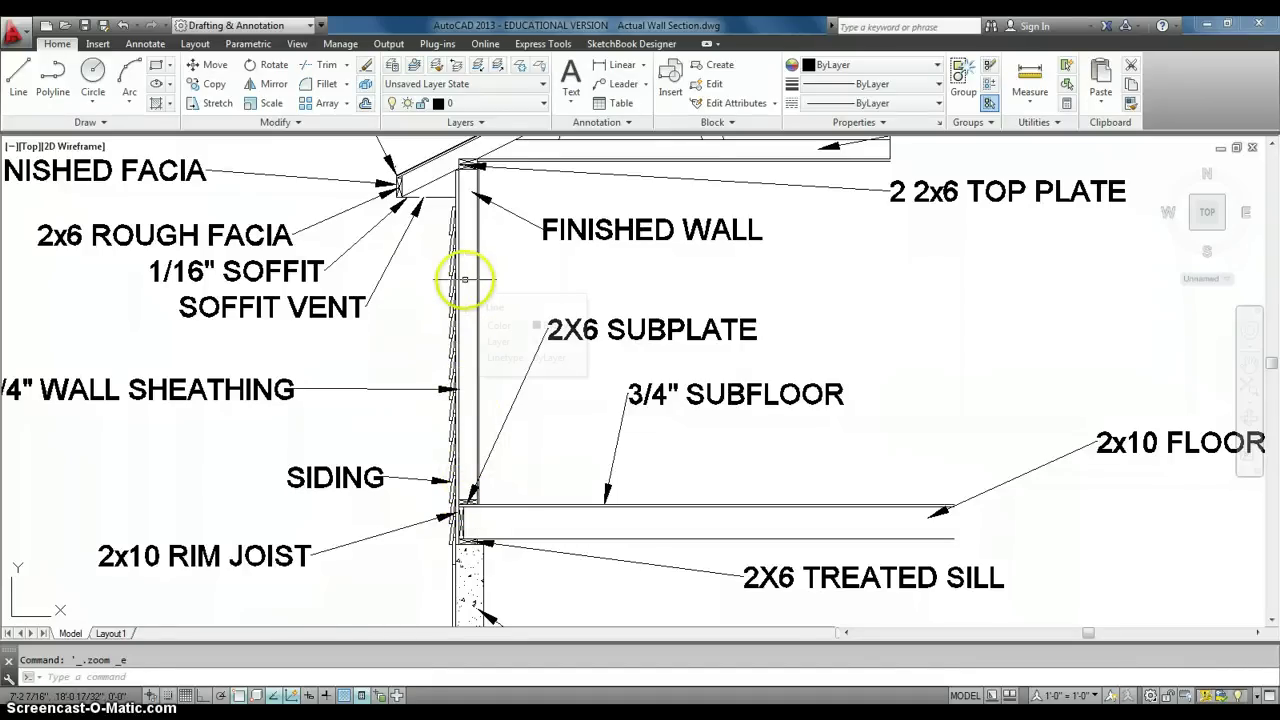
pyautogui.moveTo(476, 165)
pyautogui.mouseDown(button='middle')
pyautogui.moveTo(472, 187)
pyautogui.moveTo(423, 215)
pyautogui.mouseUp(button='middle')
pyautogui.scroll(5, 472, 187)
pyautogui.scroll(-5, 472, 187)
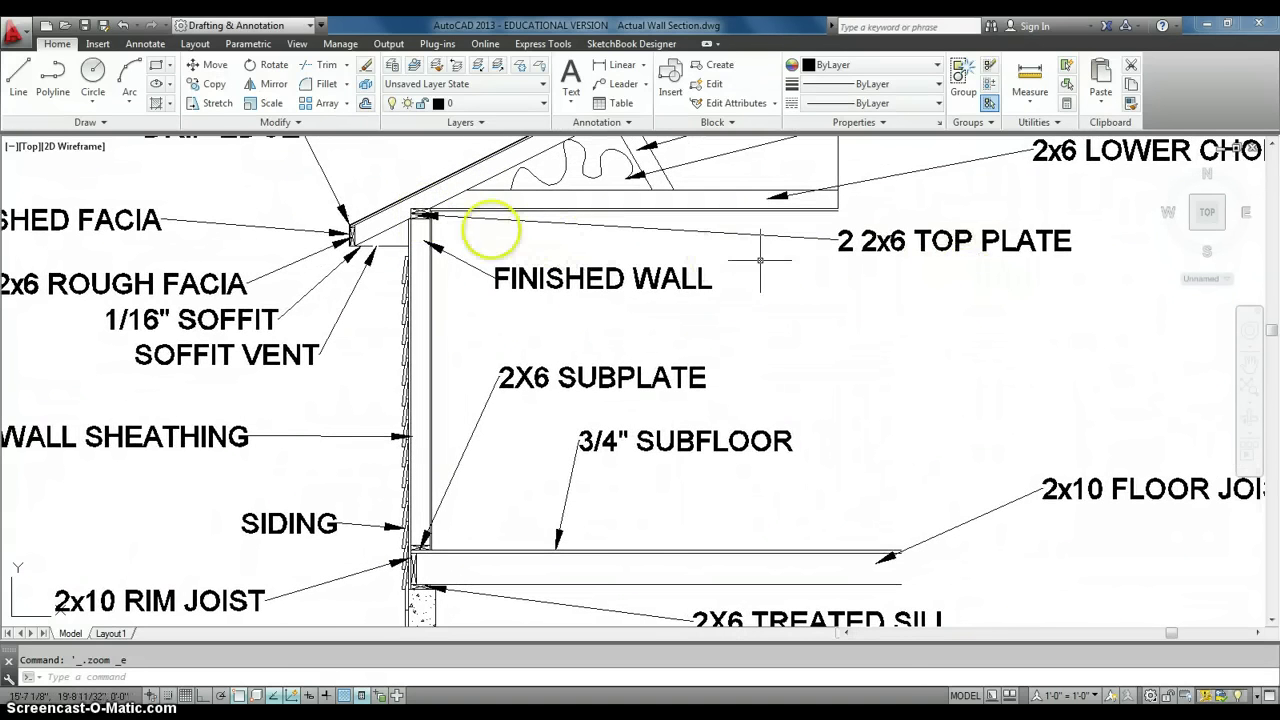
pyautogui.scroll(6, 430, 216)
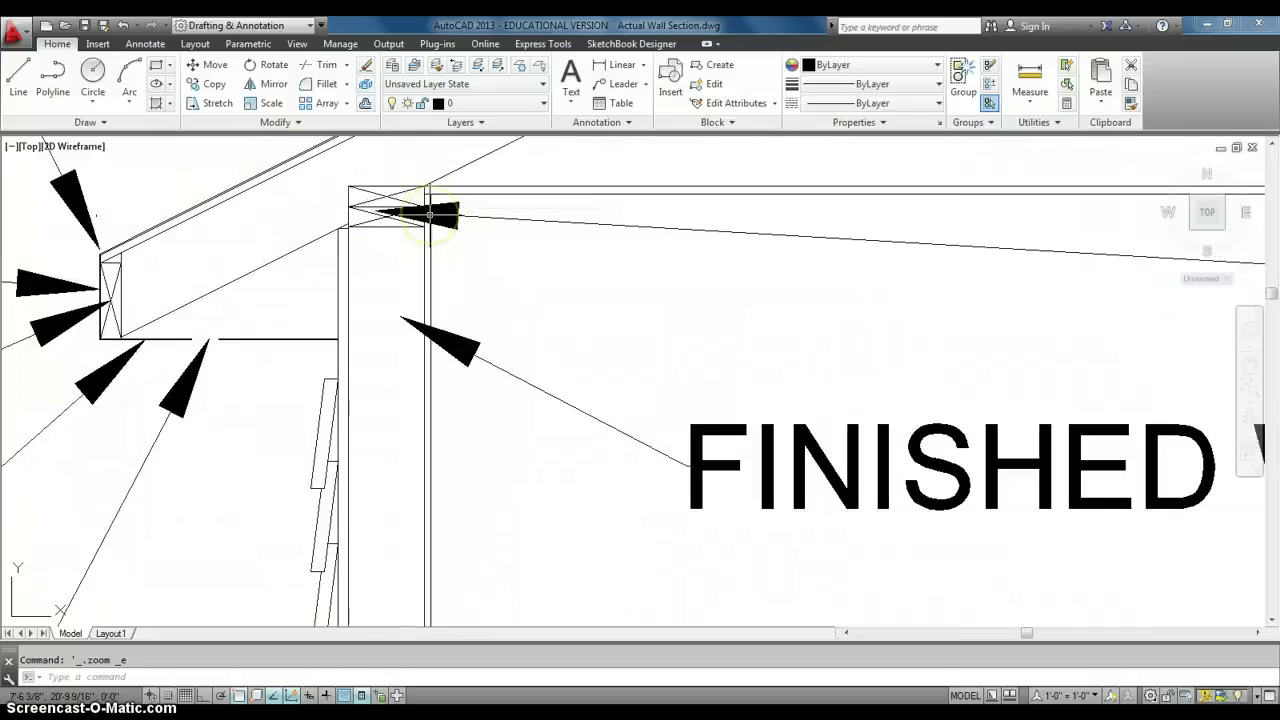
pyautogui.moveTo(430, 214); pyautogui.dragTo(449, 223, button='middle')
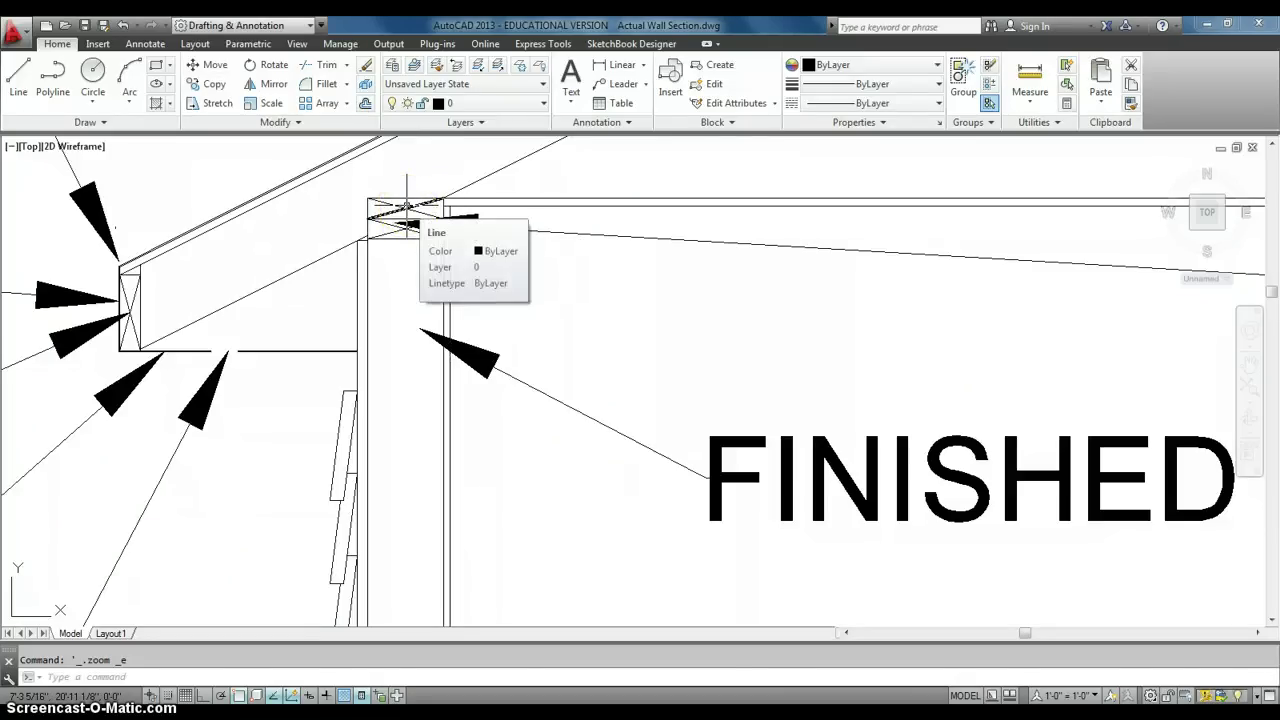
pyautogui.scroll(-2, 406, 207)
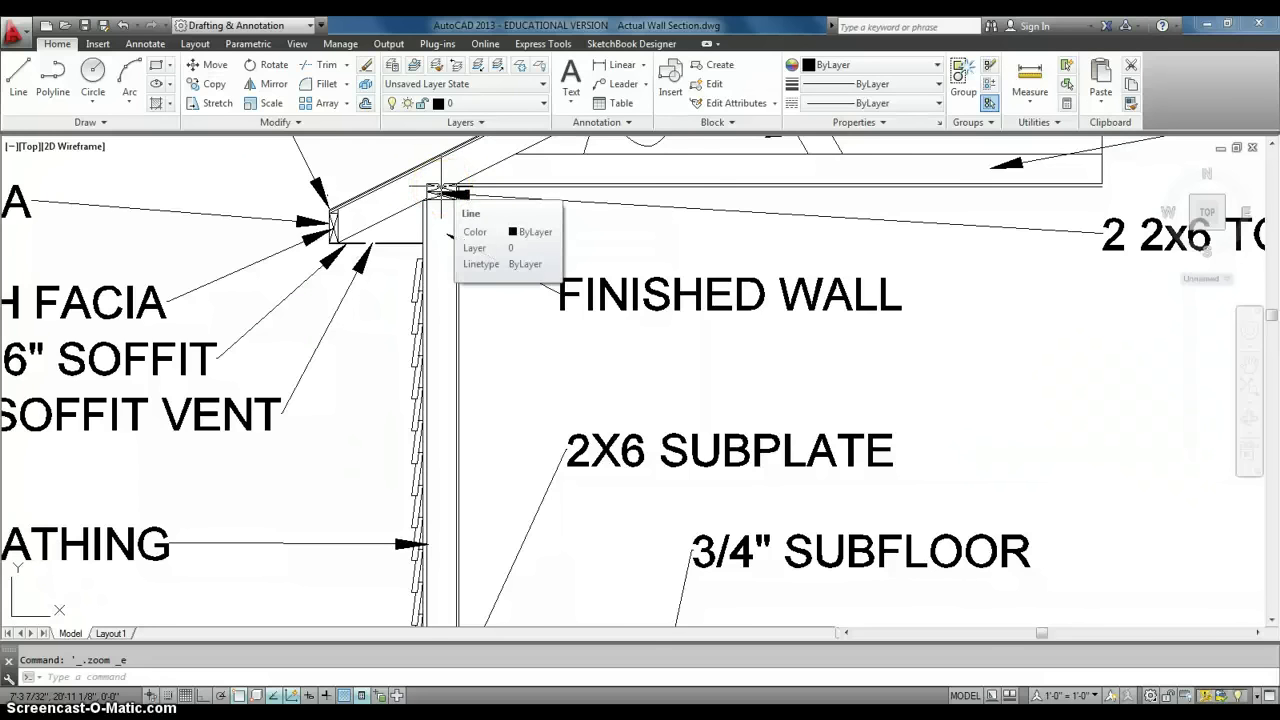
pyautogui.scroll(-2, 440, 190)
pyautogui.moveTo(443, 194)
pyautogui.mouseDown(button='middle')
pyautogui.moveTo(457, 157)
pyautogui.moveTo(491, 129)
pyautogui.mouseUp(button='middle')
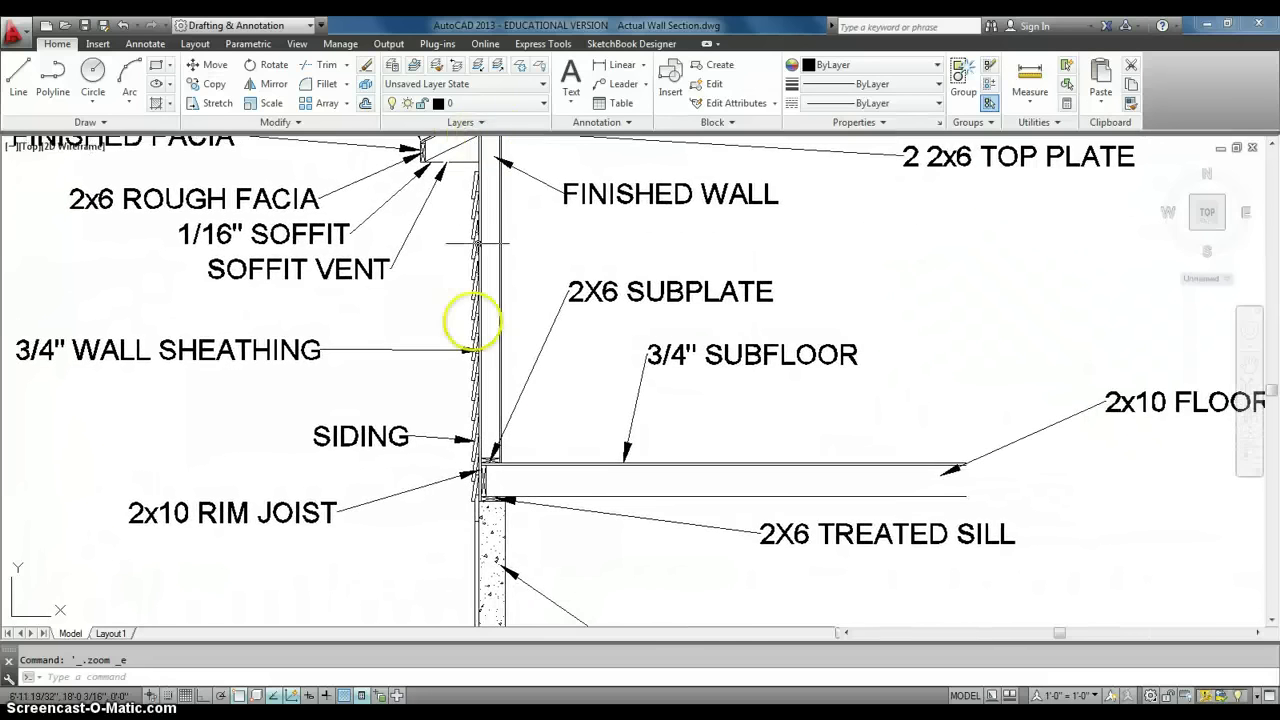
pyautogui.moveTo(468, 383)
pyautogui.mouseDown(button='middle')
pyautogui.moveTo(486, 357)
pyautogui.moveTo(510, 415)
pyautogui.moveTo(493, 410)
pyautogui.mouseUp(button='middle')
pyautogui.scroll(1, 510, 415)
pyautogui.scroll(-1, 510, 415)
pyautogui.scroll(2, 513, 355)
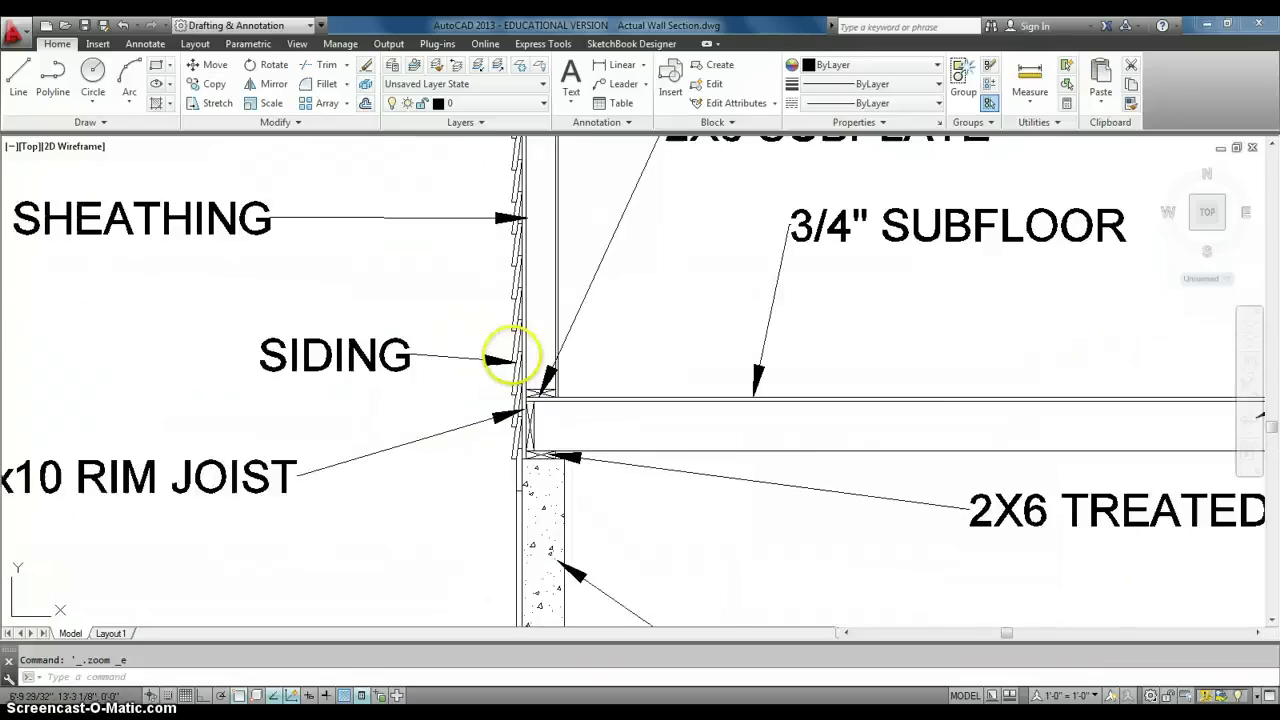
pyautogui.scroll(3, 513, 355)
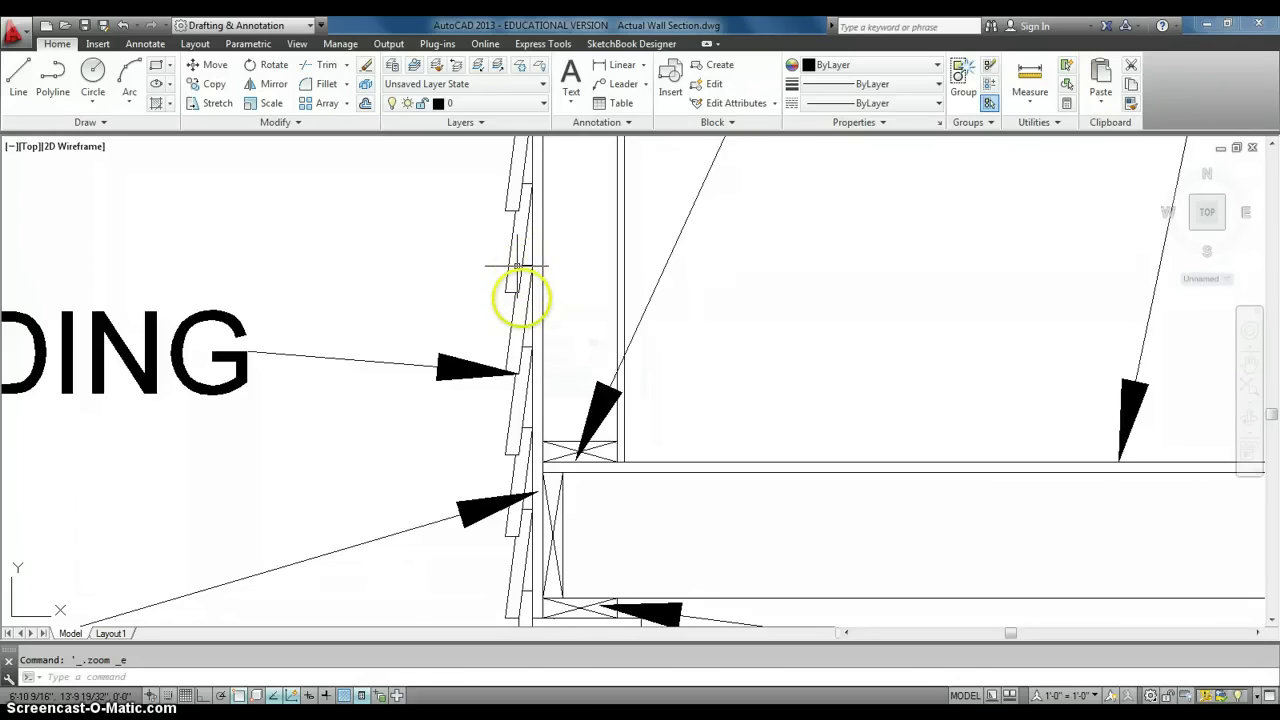
pyautogui.scroll(-4, 514, 294)
pyautogui.moveTo(514, 294); pyautogui.dragTo(514, 343, button='middle')
pyautogui.scroll(1, 511, 367)
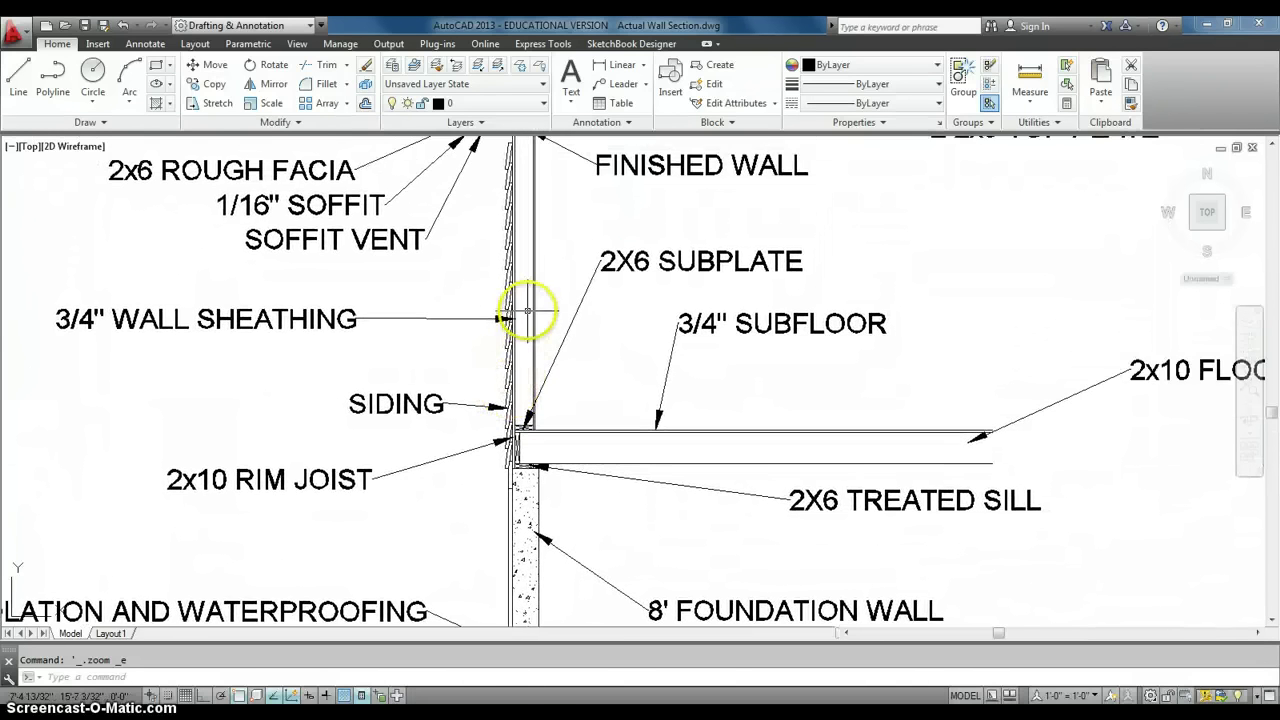
pyautogui.scroll(2, 527, 310)
pyautogui.scroll(-2, 520, 309)
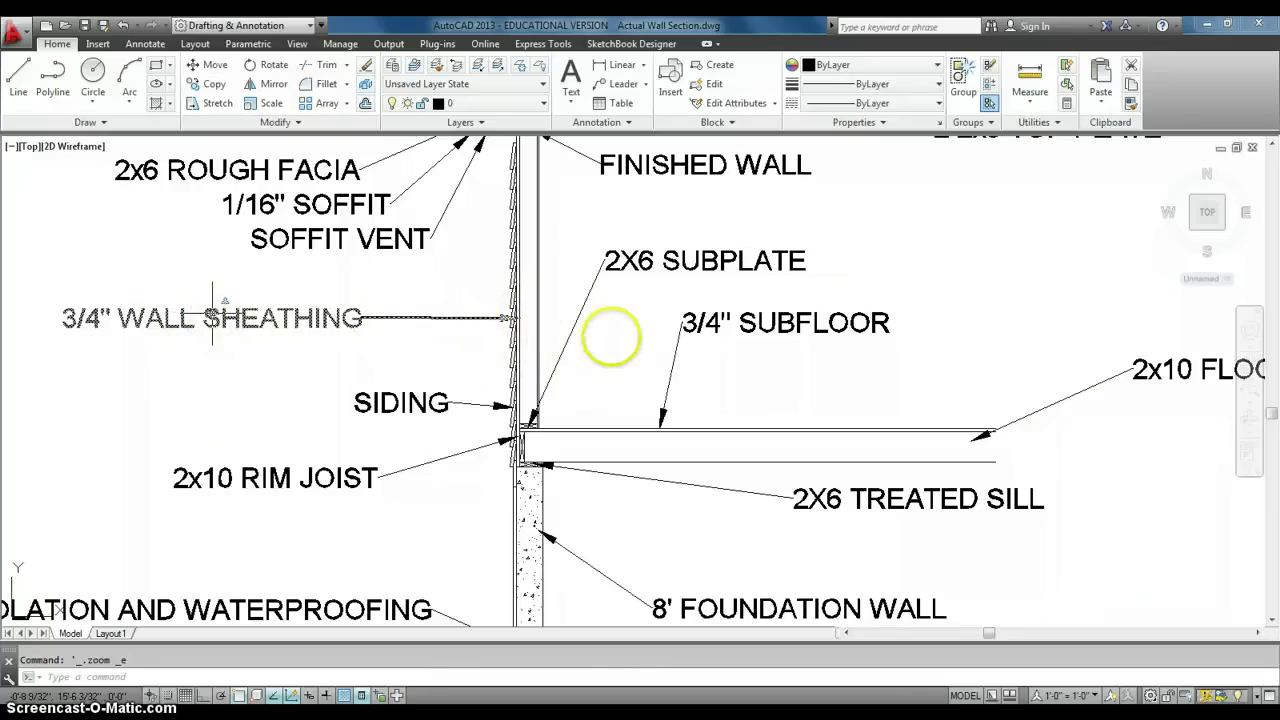
pyautogui.moveTo(529, 330)
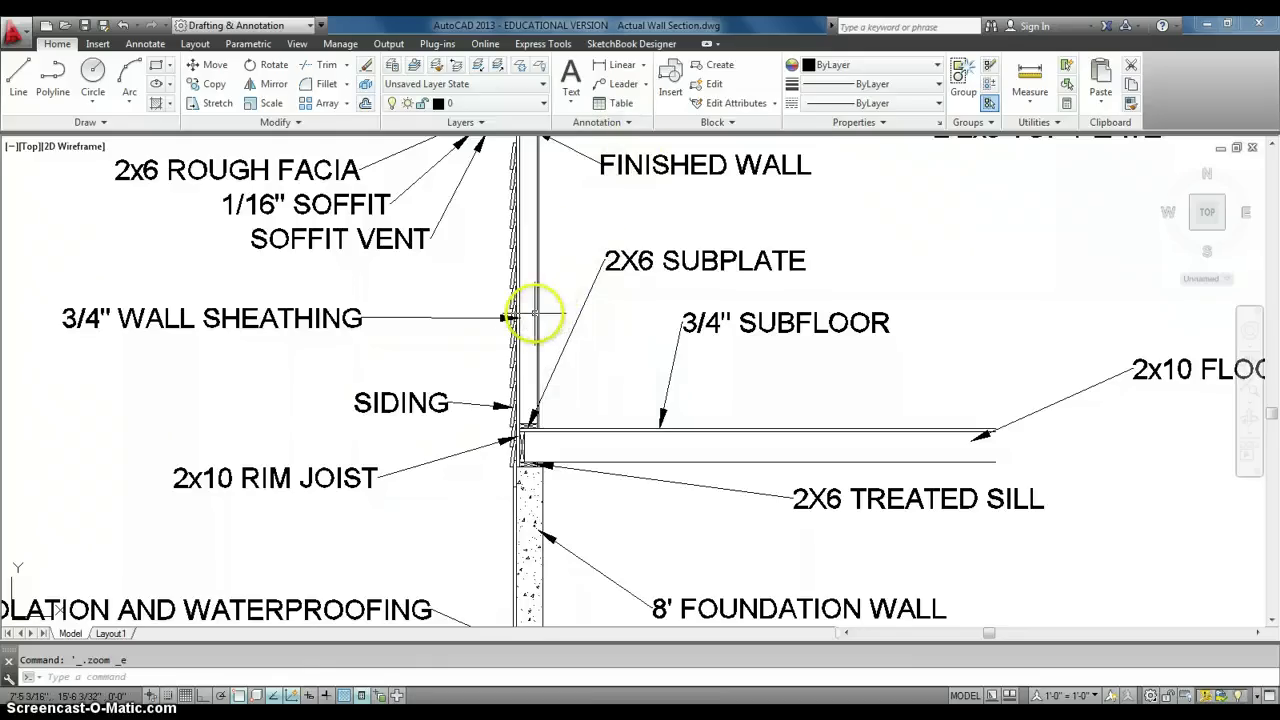
pyautogui.moveTo(506, 320)
pyautogui.mouseDown(button='middle')
pyautogui.moveTo(514, 357)
pyautogui.moveTo(535, 312)
pyautogui.moveTo(563, 356)
pyautogui.moveTo(591, 286)
pyautogui.moveTo(509, 371)
pyautogui.moveTo(496, 366)
pyautogui.mouseUp(button='middle')
pyautogui.scroll(2, 585, 292)
pyautogui.scroll(-3, 512, 372)
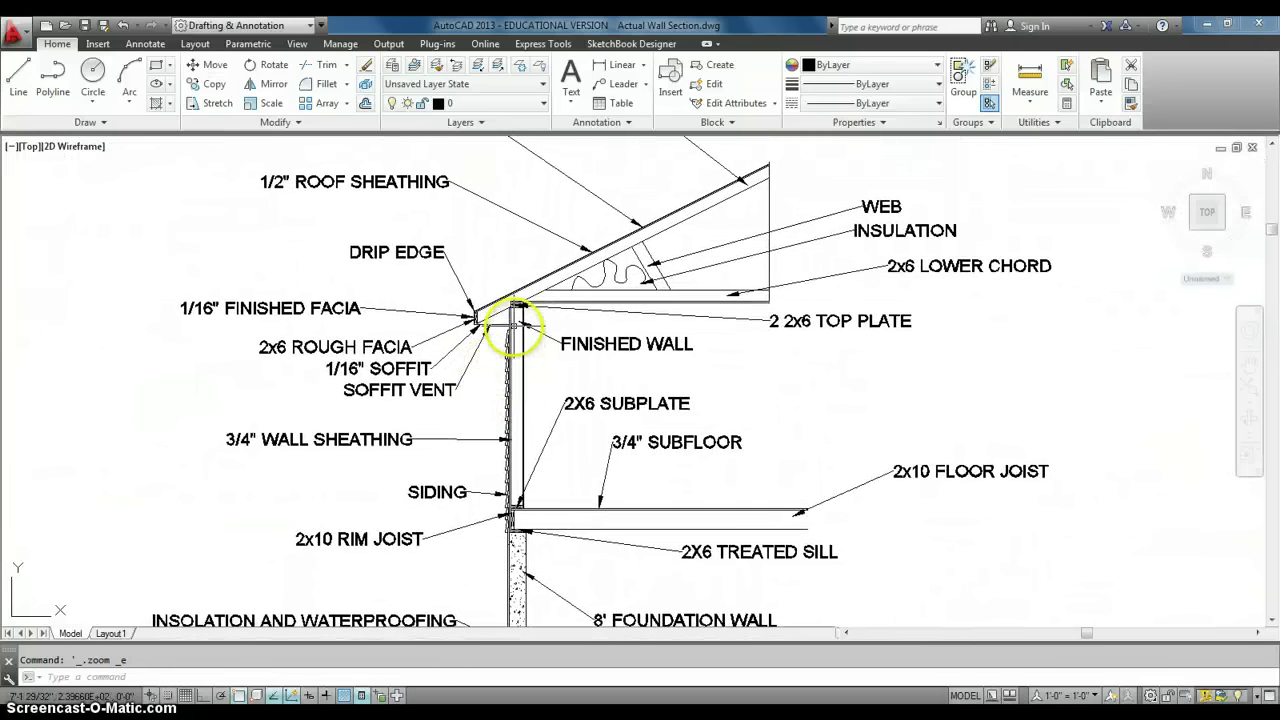
pyautogui.moveTo(723, 249); pyautogui.dragTo(738, 302, button='middle')
pyautogui.moveTo(739, 300)
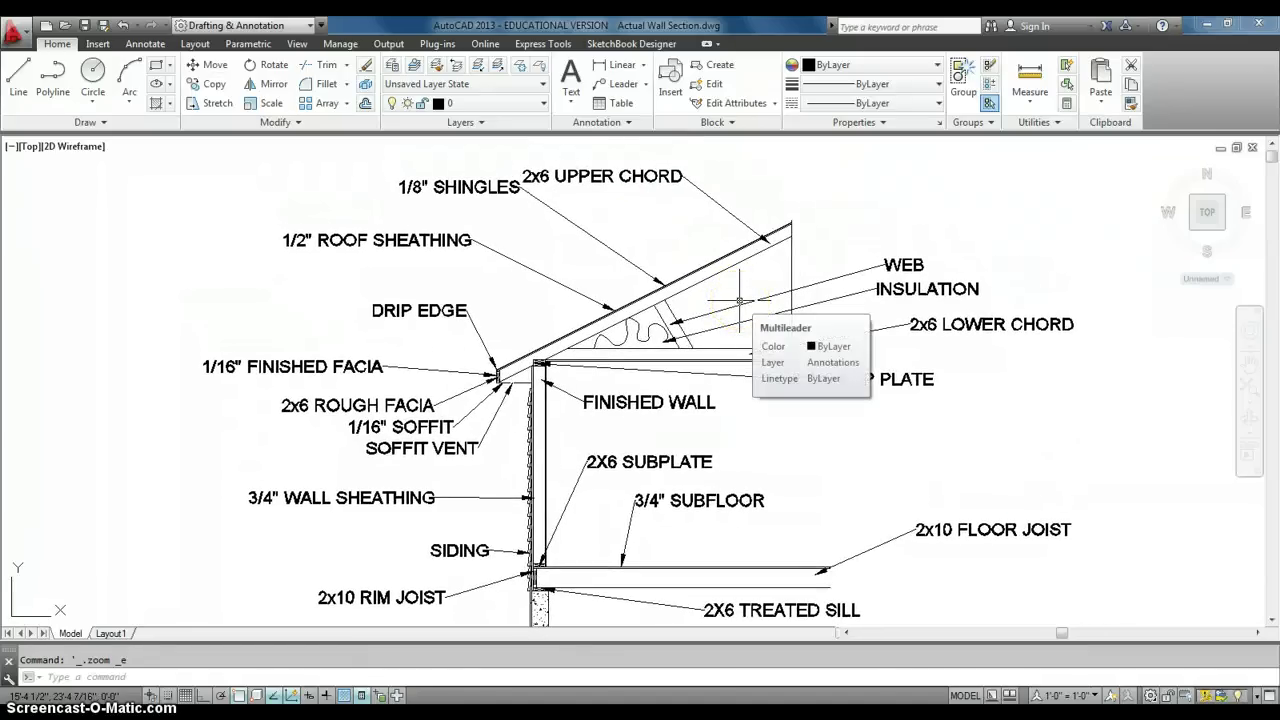
pyautogui.moveTo(739, 300); pyautogui.dragTo(748, 278, button='middle')
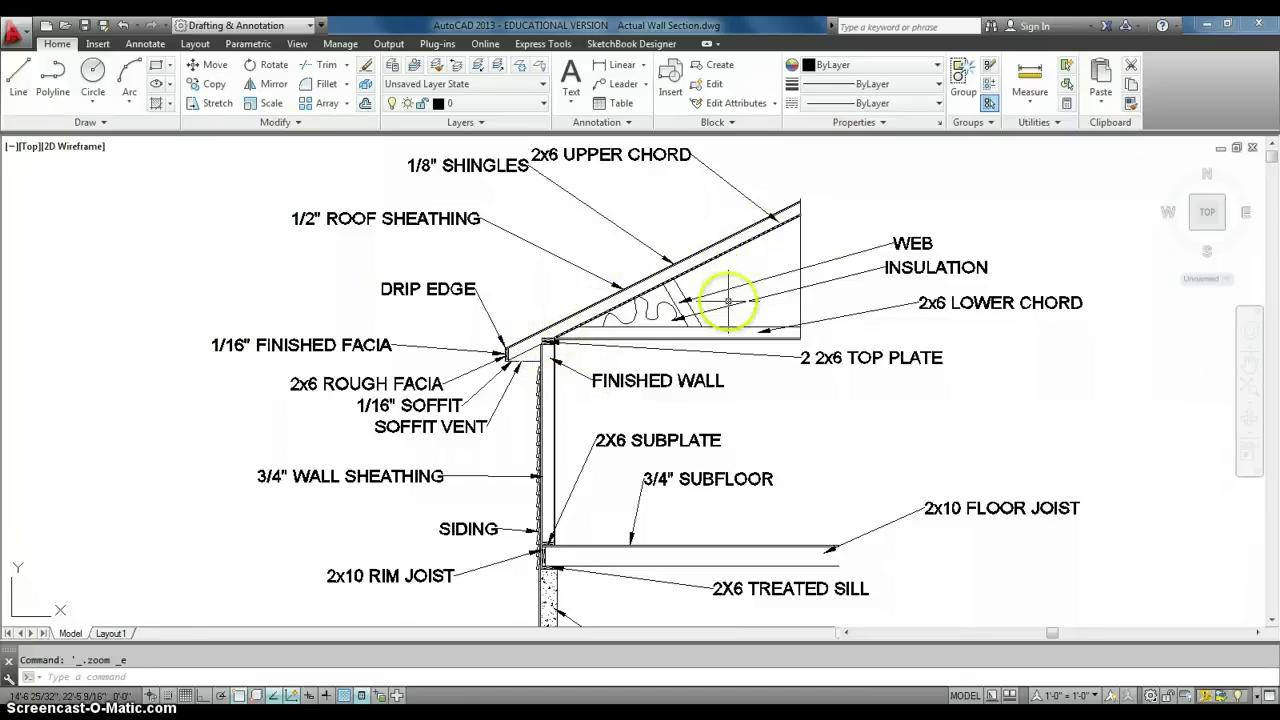
pyautogui.scroll(4, 548, 340)
pyautogui.scroll(2, 548, 340)
pyautogui.scroll(1, 617, 306)
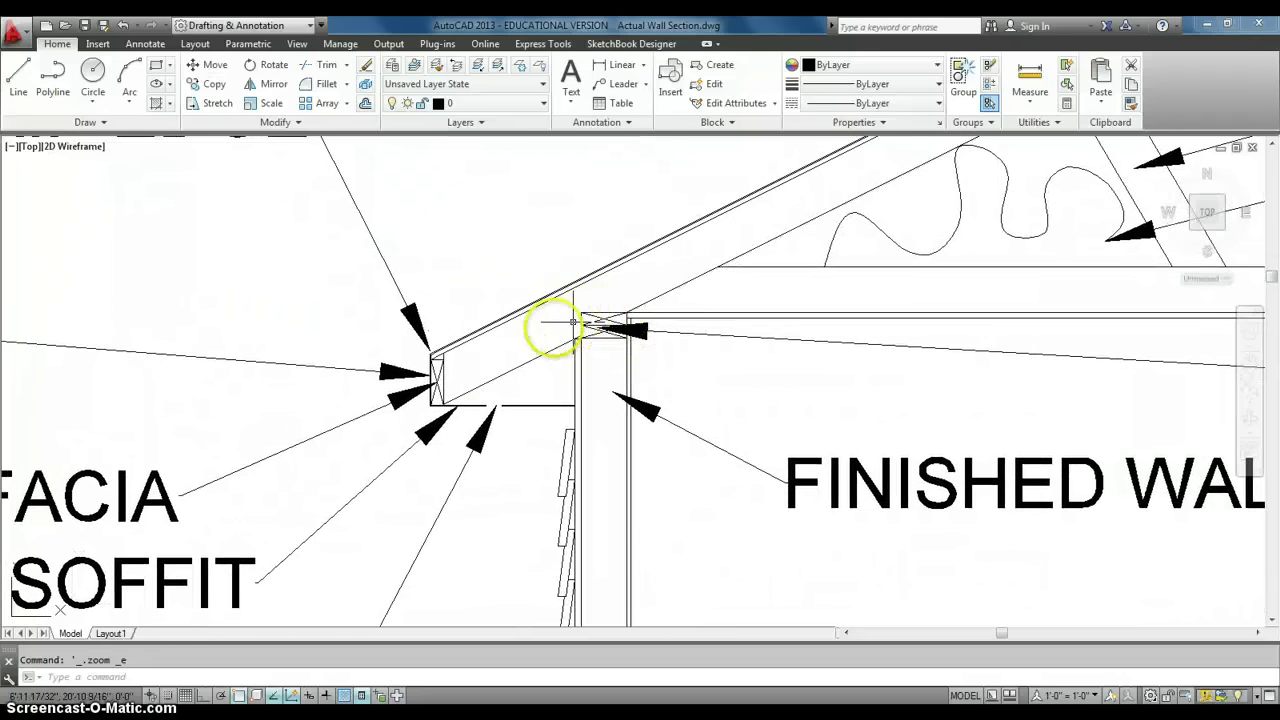
pyautogui.scroll(-6, 577, 313)
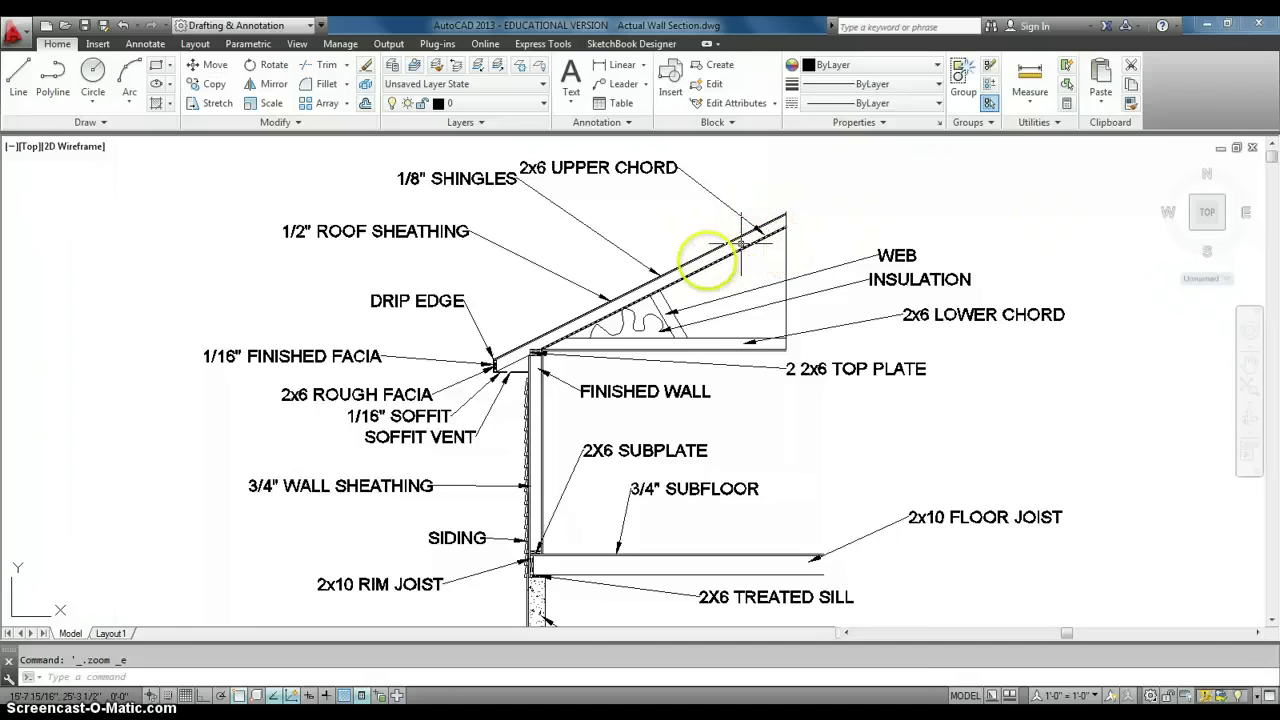
pyautogui.scroll(6, 535, 354)
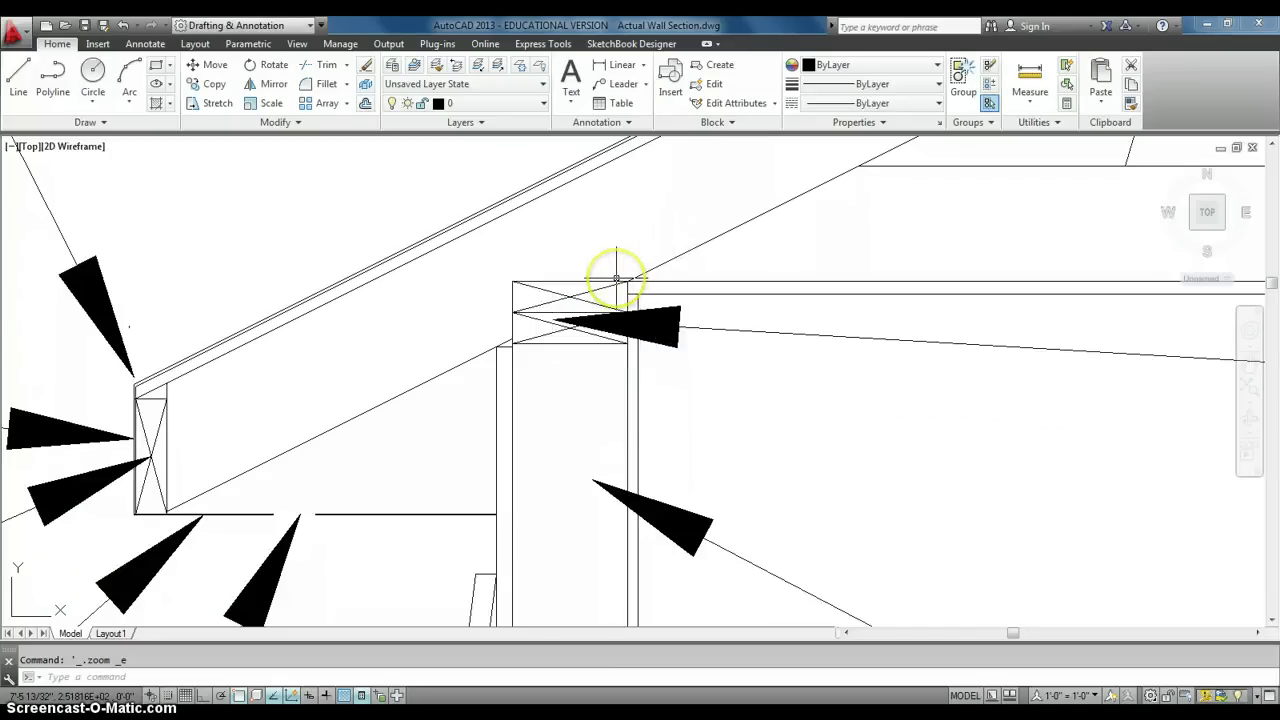
pyautogui.scroll(-4, 616, 278)
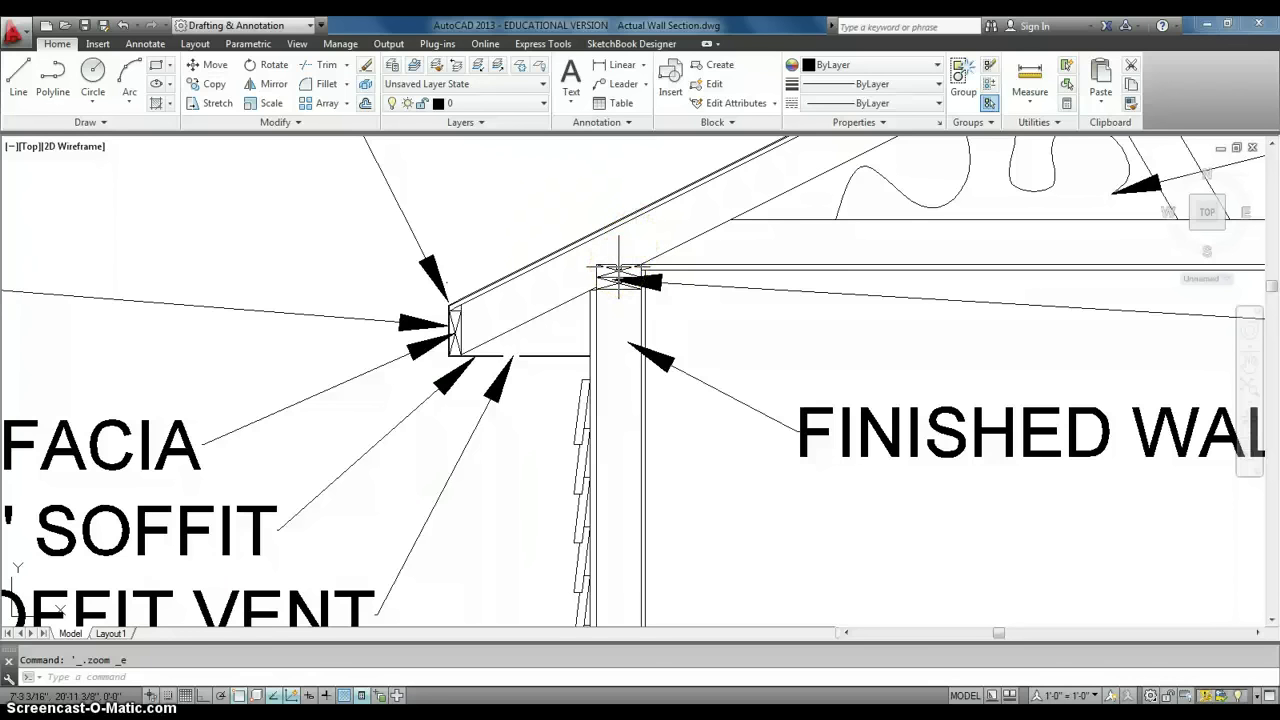
pyautogui.scroll(-5, 615, 262)
pyautogui.scroll(3, 560, 286)
pyautogui.scroll(-2, 540, 288)
pyautogui.scroll(-2, 613, 228)
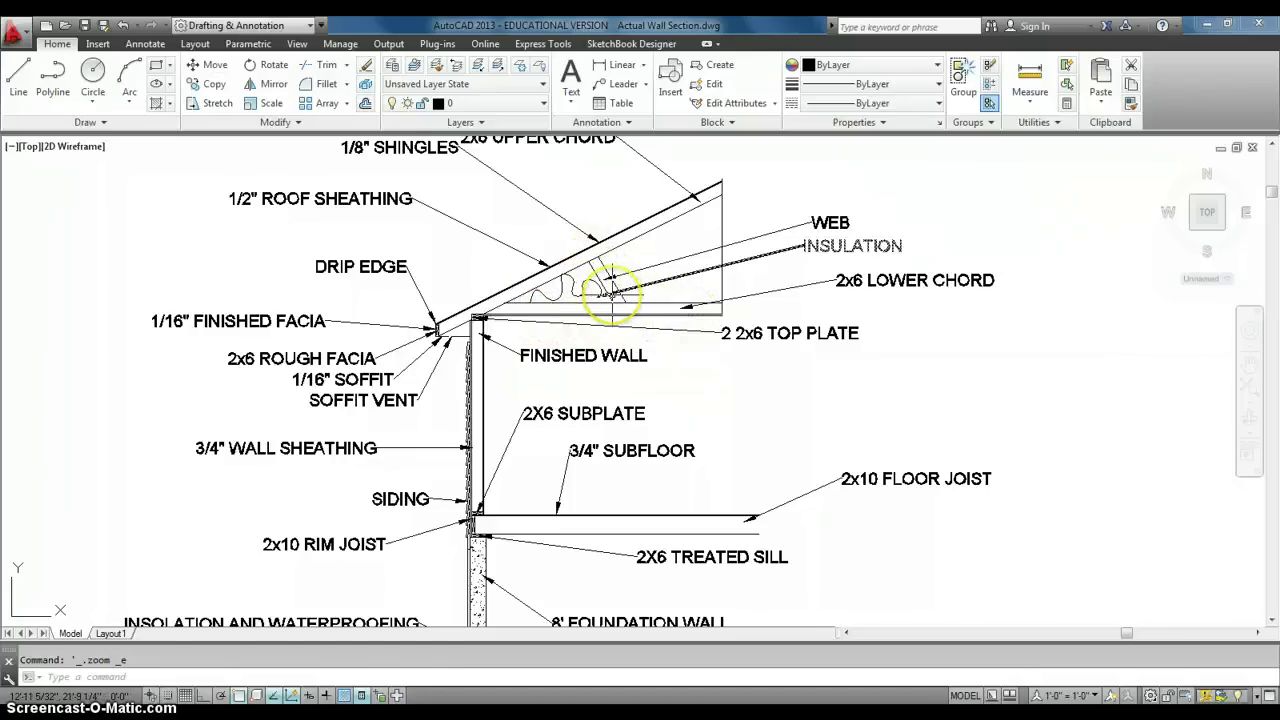
pyautogui.moveTo(594, 285)
pyautogui.mouseDown(button='middle')
pyautogui.moveTo(611, 276)
pyautogui.moveTo(641, 302)
pyautogui.moveTo(634, 287)
pyautogui.mouseUp(button='middle')
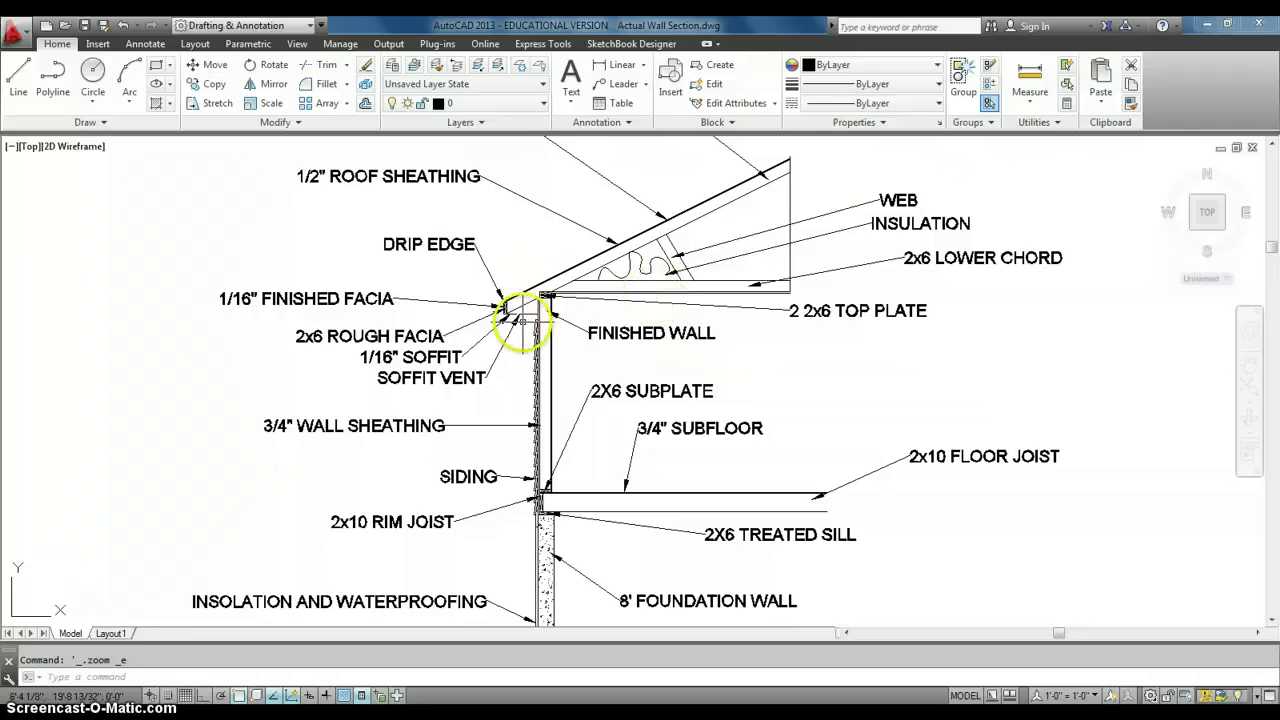
pyautogui.scroll(2, 530, 320)
pyautogui.moveTo(553, 322); pyautogui.dragTo(863, 357, button='middle')
pyautogui.scroll(2, 660, 329)
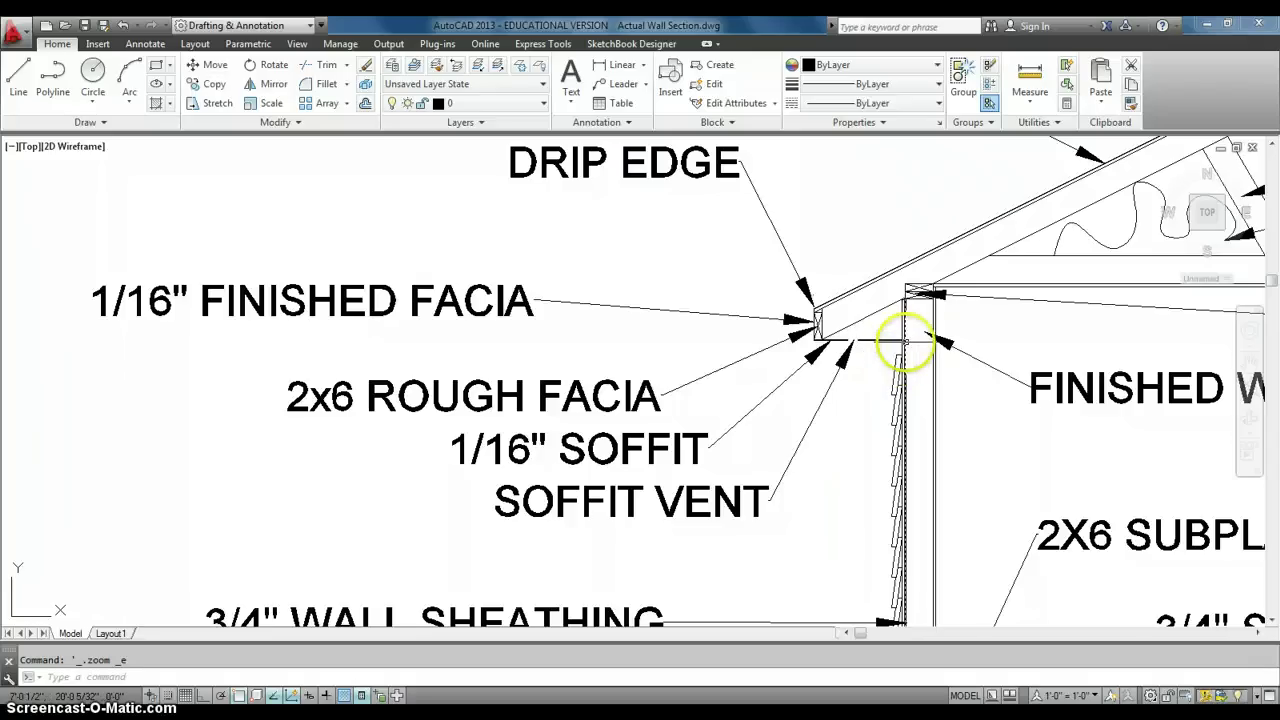
pyautogui.moveTo(903, 343); pyautogui.dragTo(908, 340, button='middle')
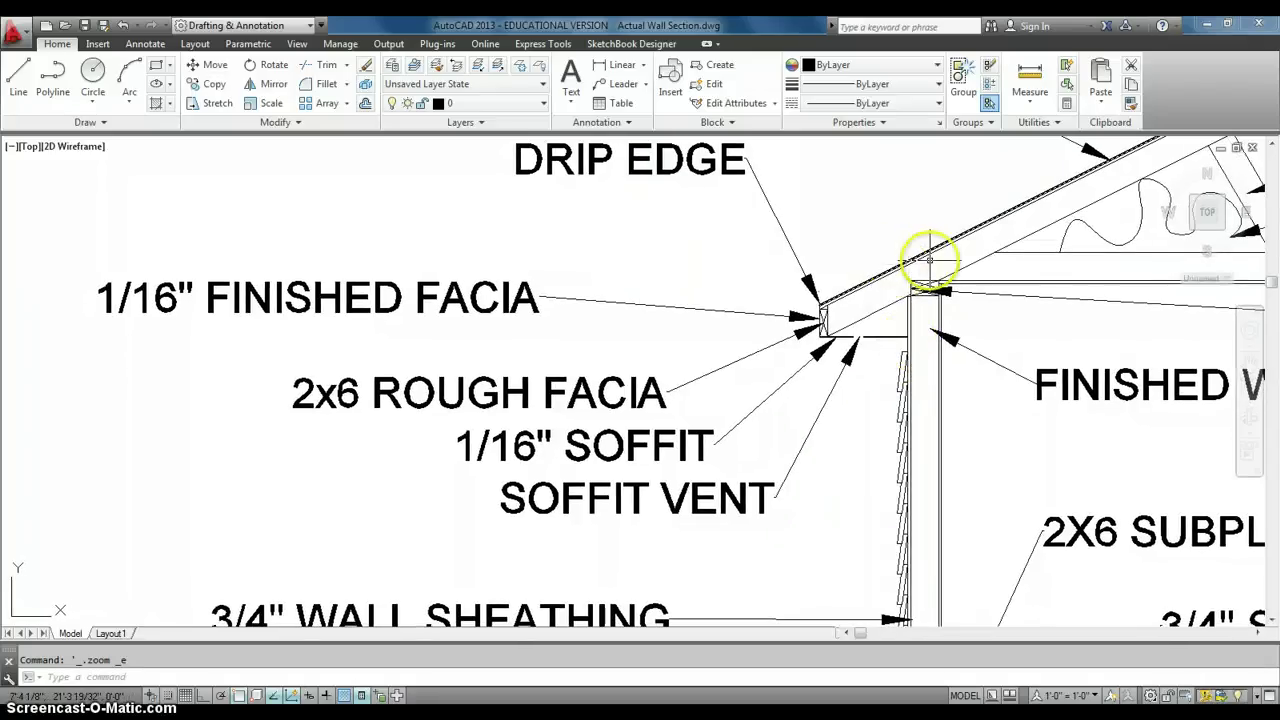
# - Measure from the roof corner to the fascia midpoint, reading Delta X -1'-6 1/32"
pyautogui.click(1030, 78)
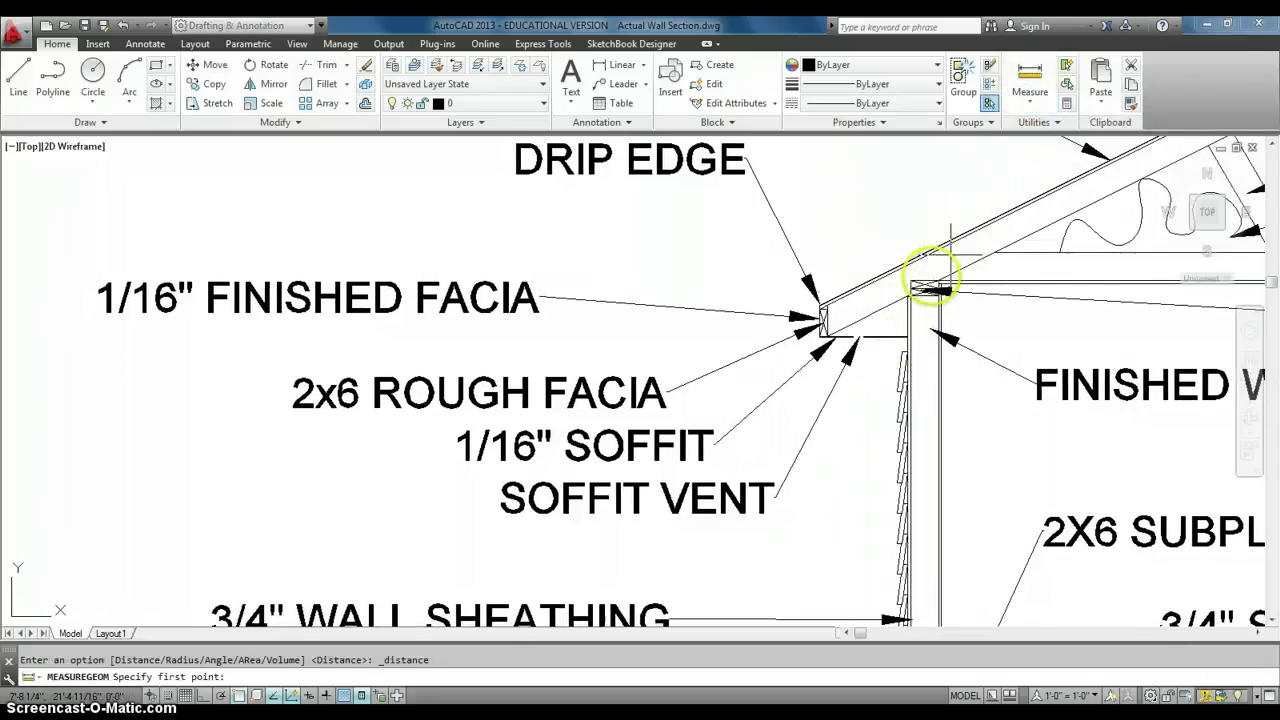
pyautogui.scroll(5, 897, 294)
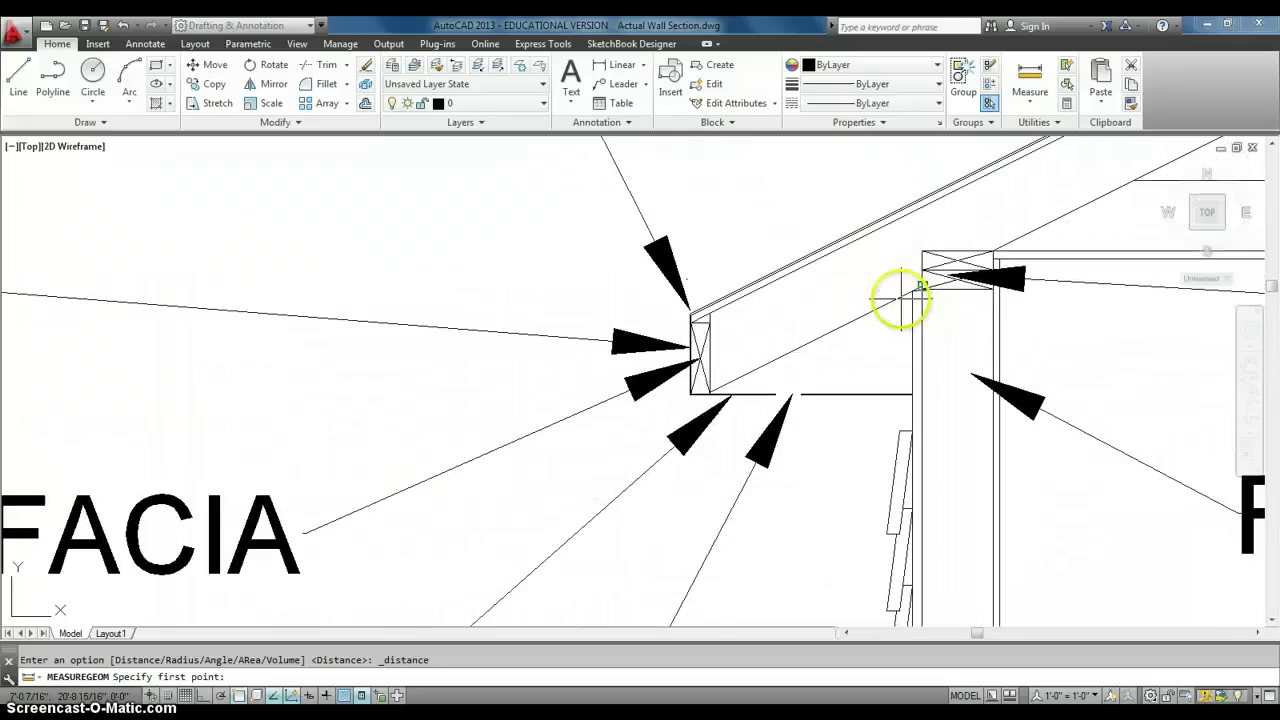
pyautogui.click(922, 250)
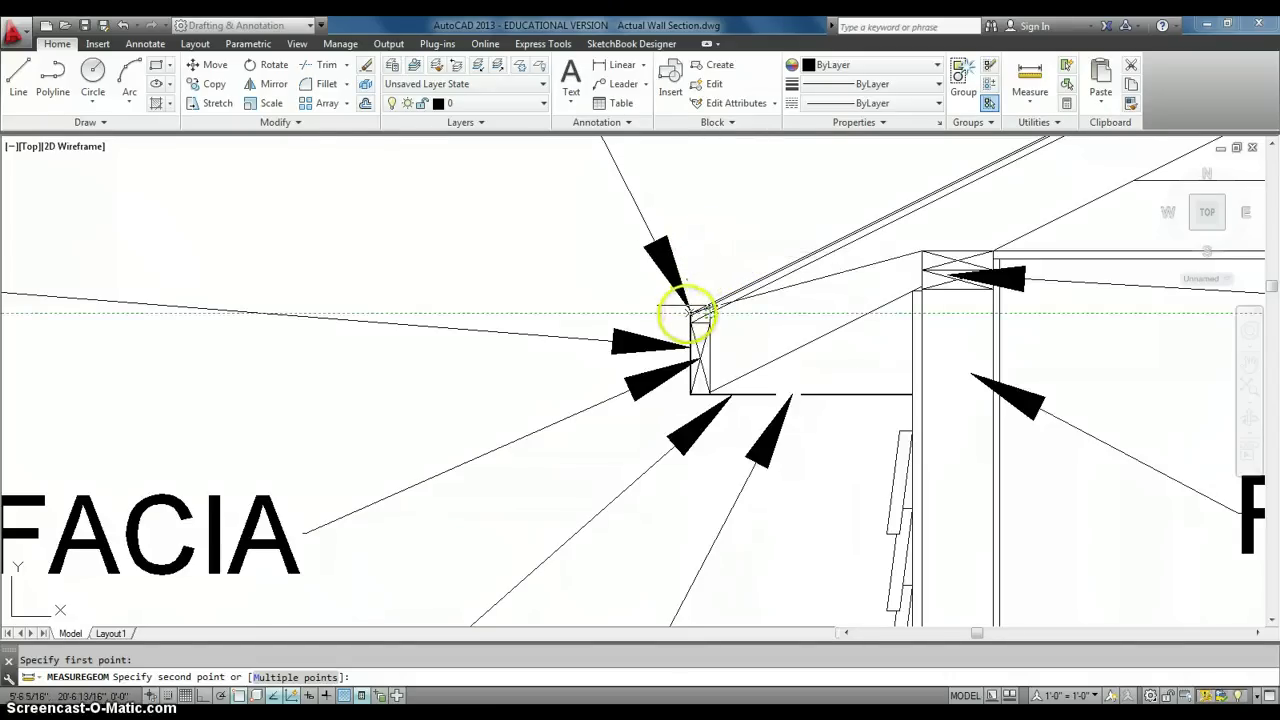
pyautogui.scroll(5, 688, 305)
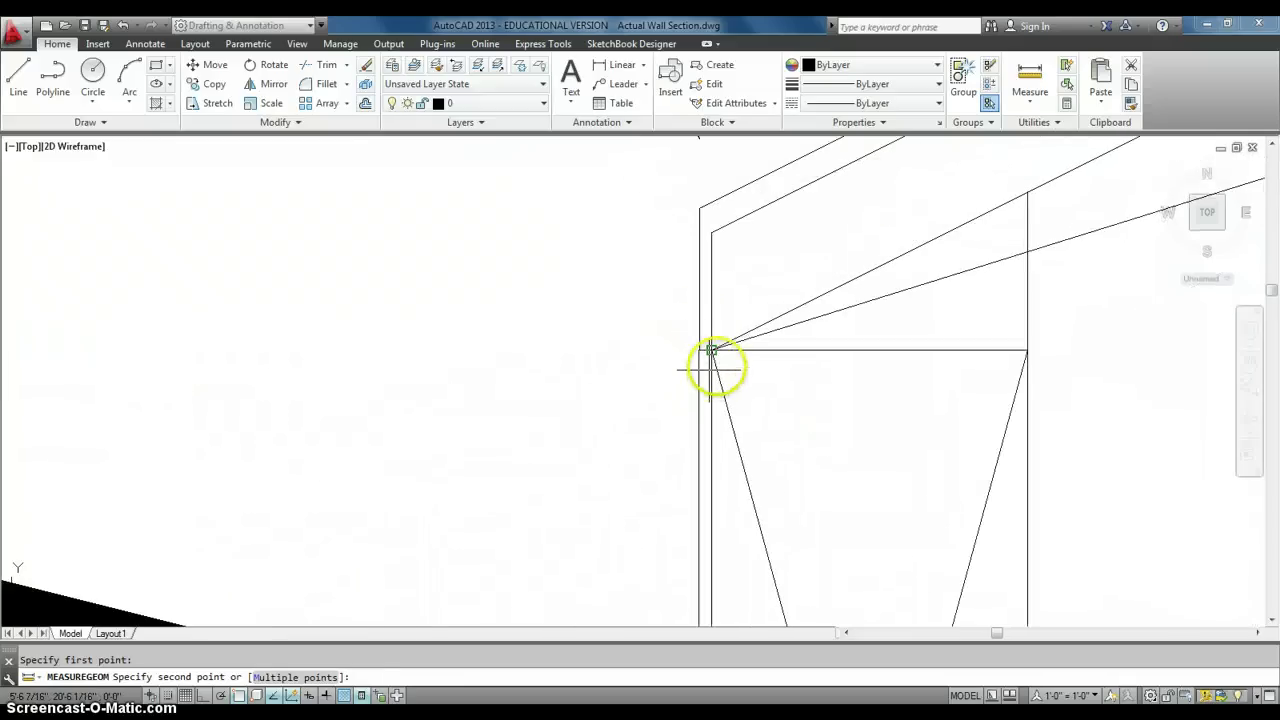
pyautogui.scroll(-4, 711, 350)
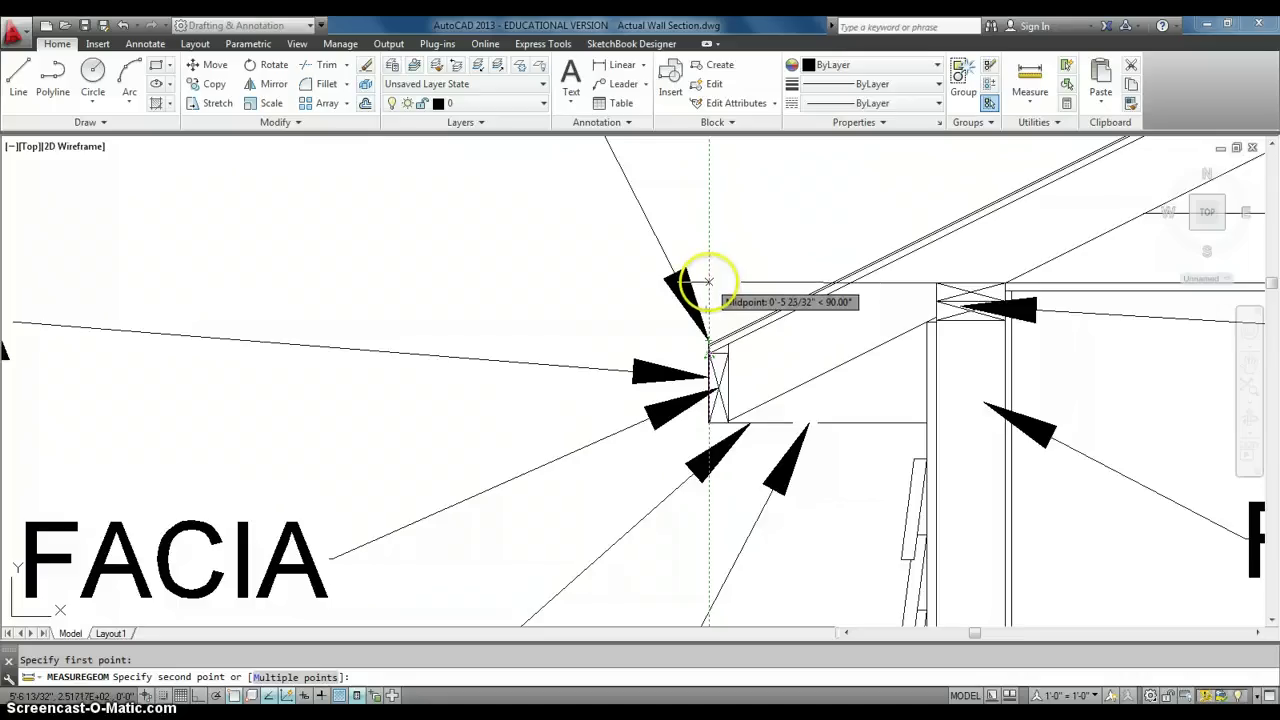
pyautogui.click(708, 283)
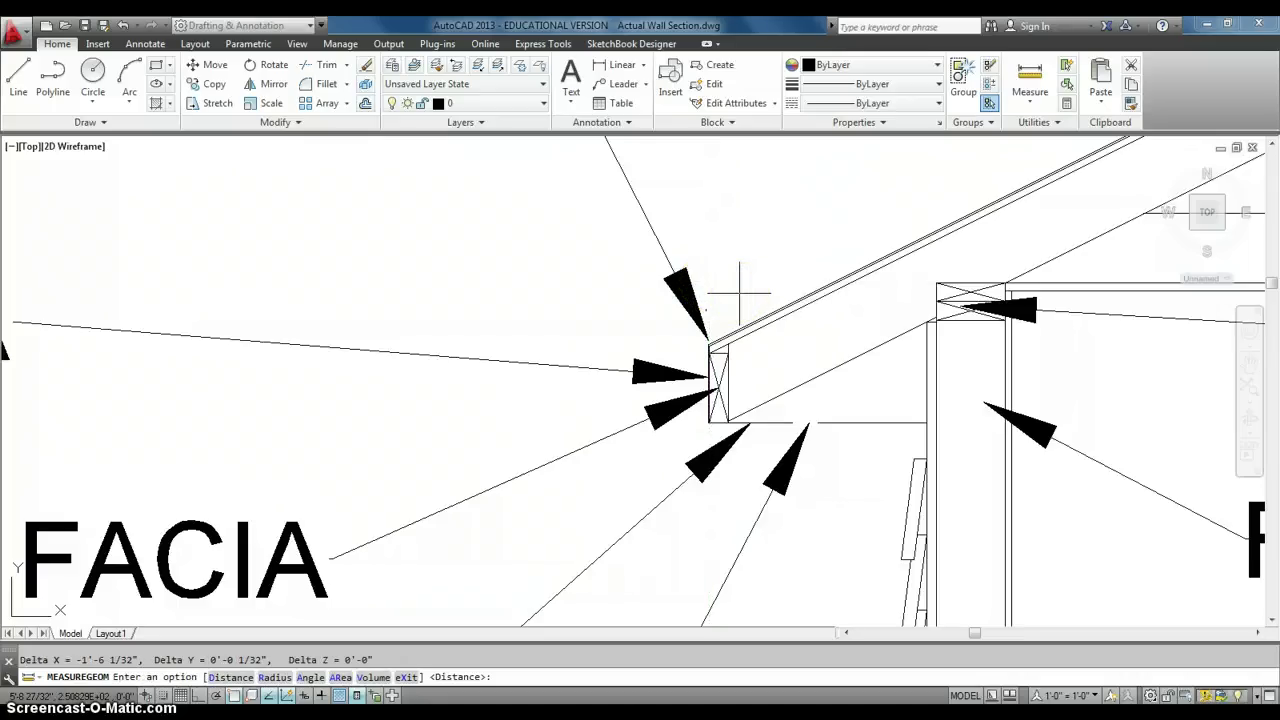
pyautogui.scroll(-4, 740, 295)
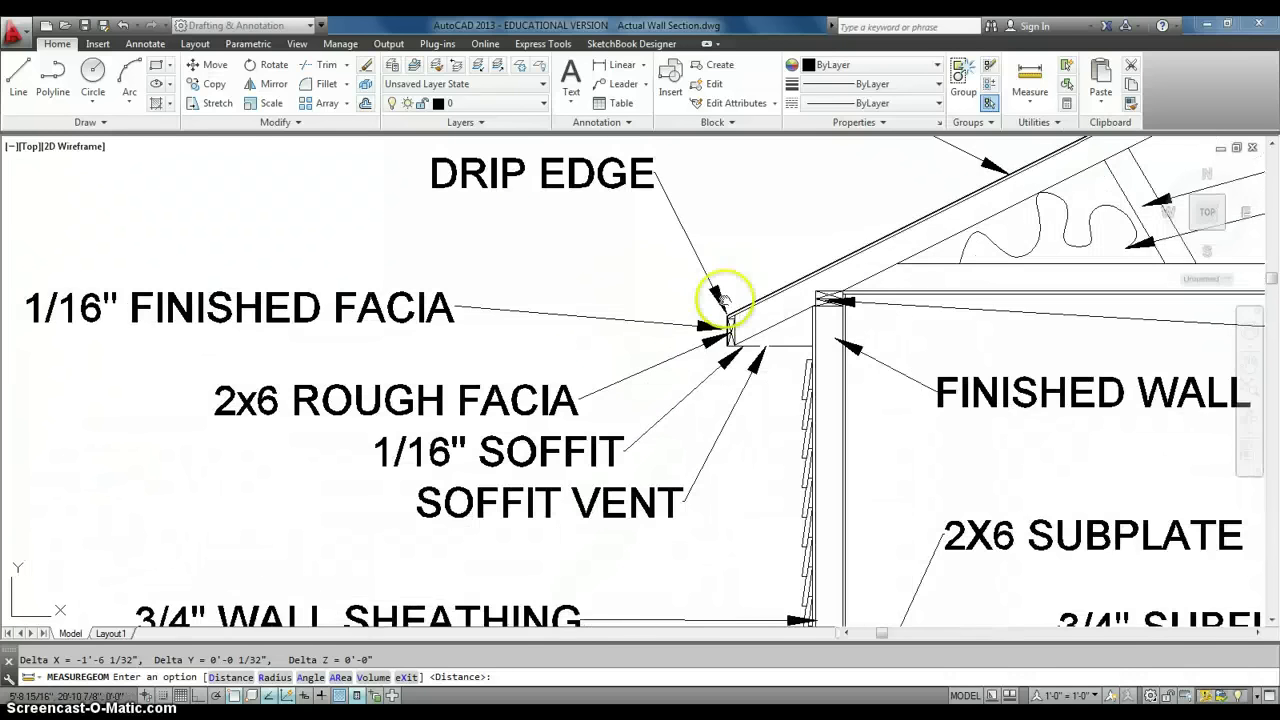
pyautogui.moveTo(766, 351); pyautogui.dragTo(766, 327, button='middle')
pyautogui.scroll(2, 766, 320)
pyautogui.scroll(-2, 831, 291)
pyautogui.scroll(2, 818, 311)
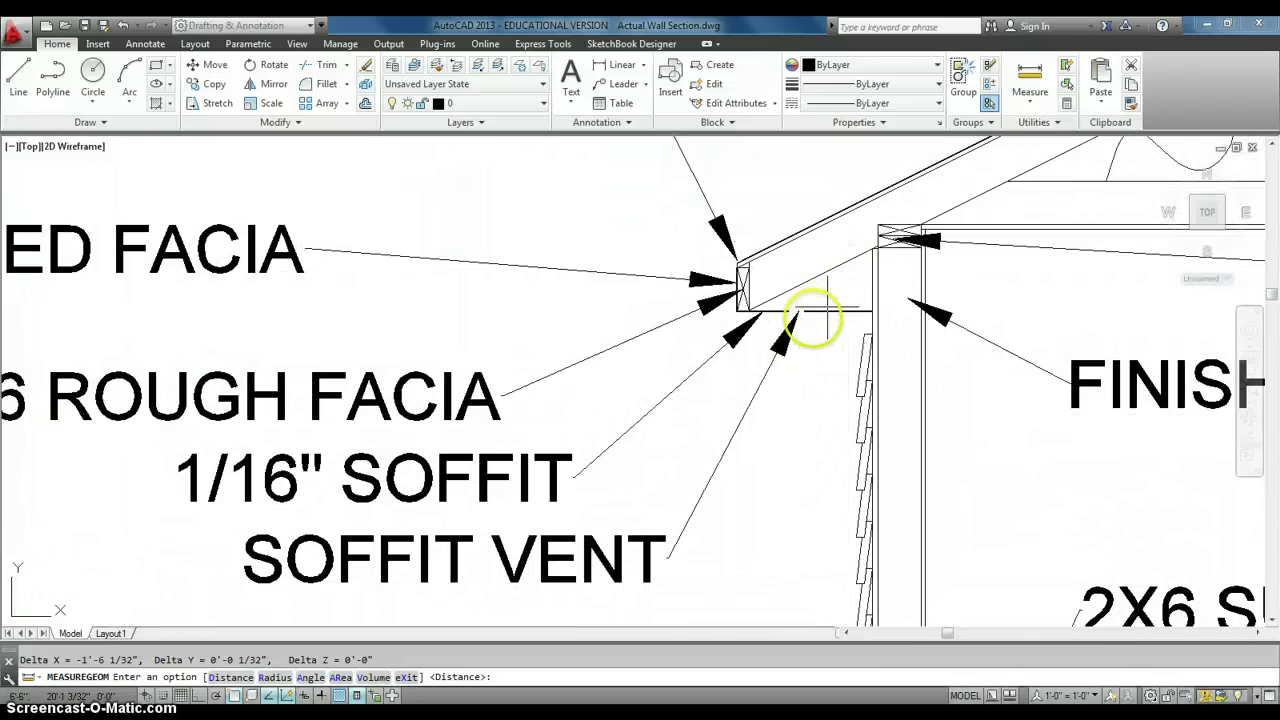
pyautogui.moveTo(805, 322); pyautogui.dragTo(832, 300, button='middle')
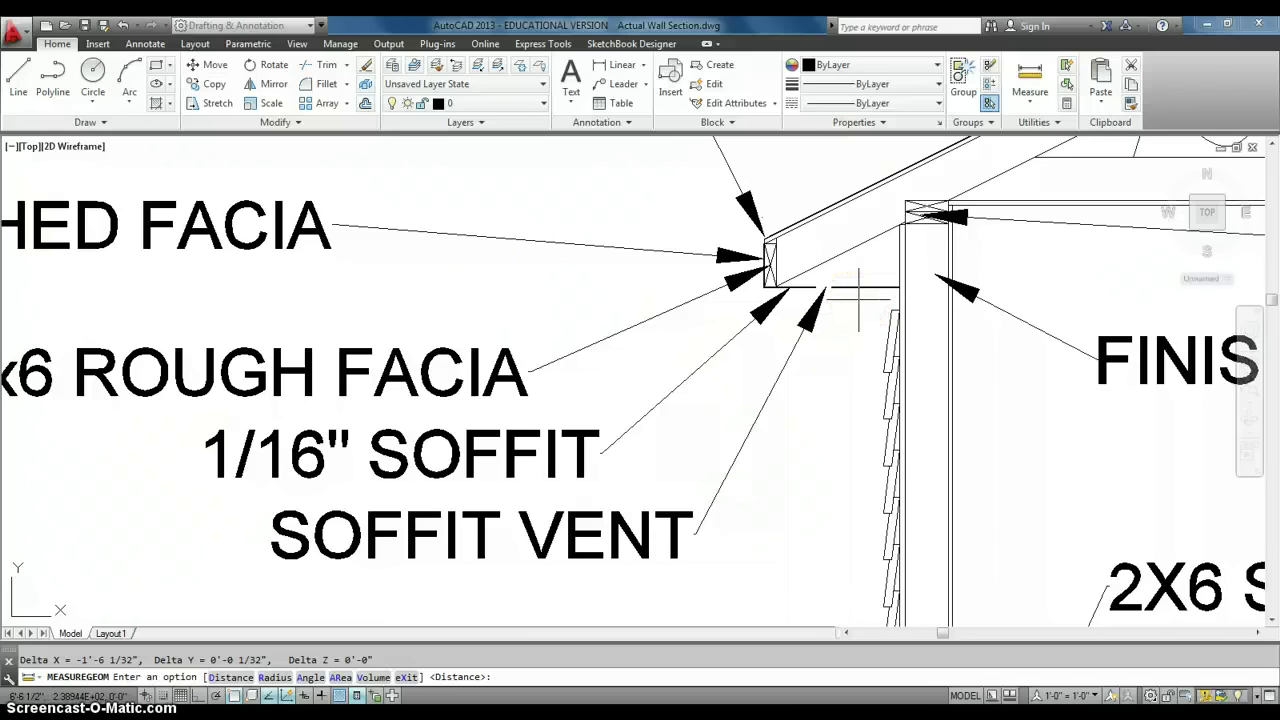
pyautogui.scroll(-4, 858, 291)
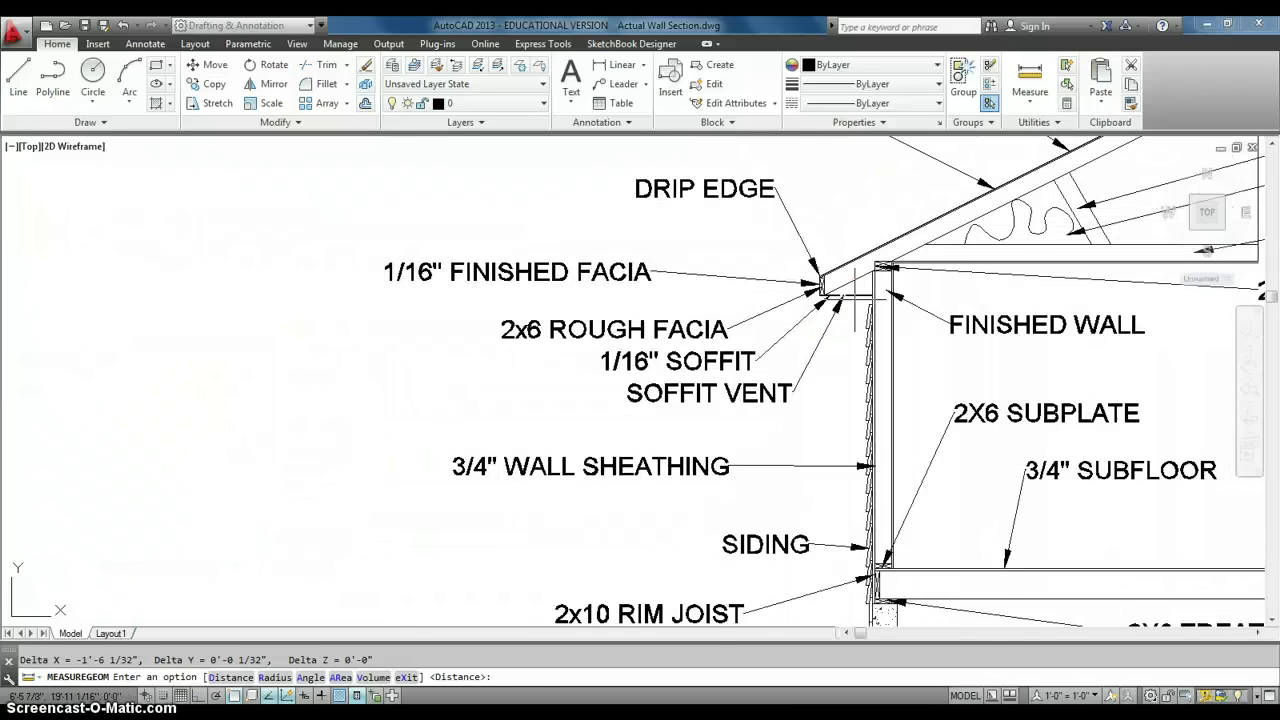
pyautogui.moveTo(852, 287)
pyautogui.mouseDown(button='middle')
pyautogui.moveTo(840, 305)
pyautogui.moveTo(874, 296)
pyautogui.moveTo(842, 291)
pyautogui.mouseUp(button='middle')
pyautogui.scroll(2, 831, 313)
pyautogui.scroll(3, 848, 291)
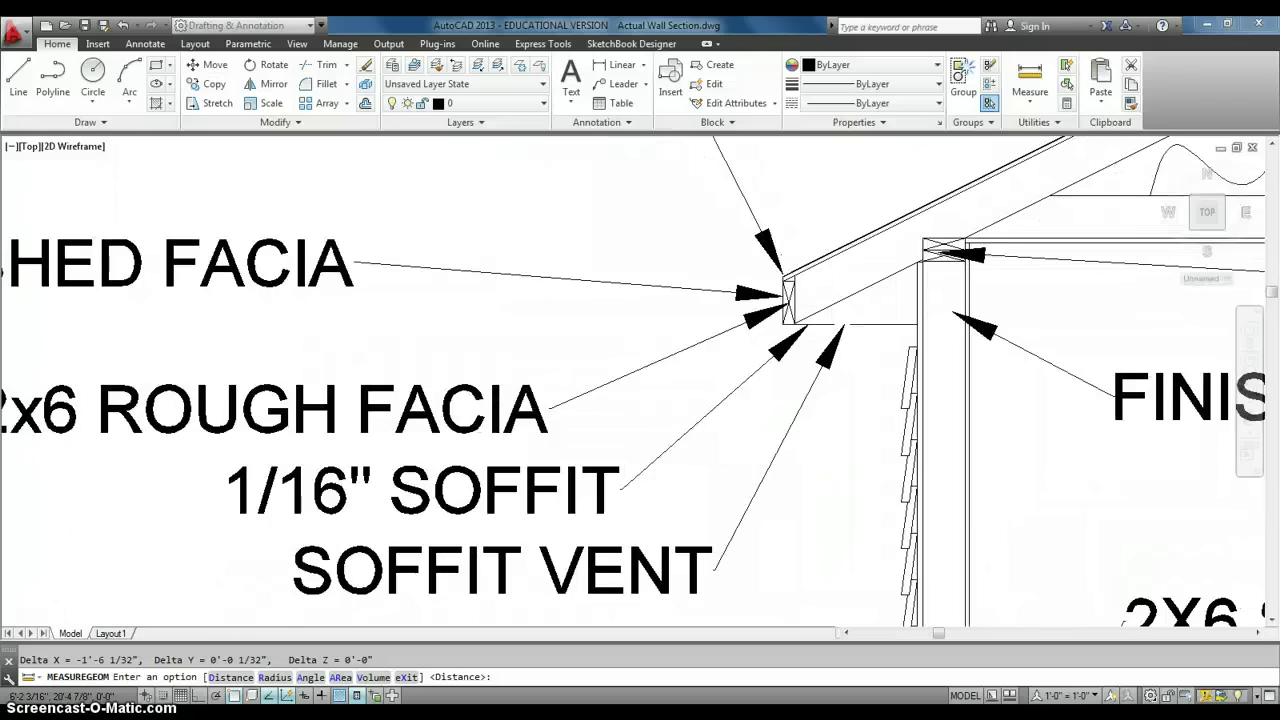
pyautogui.scroll(-3, 893, 310)
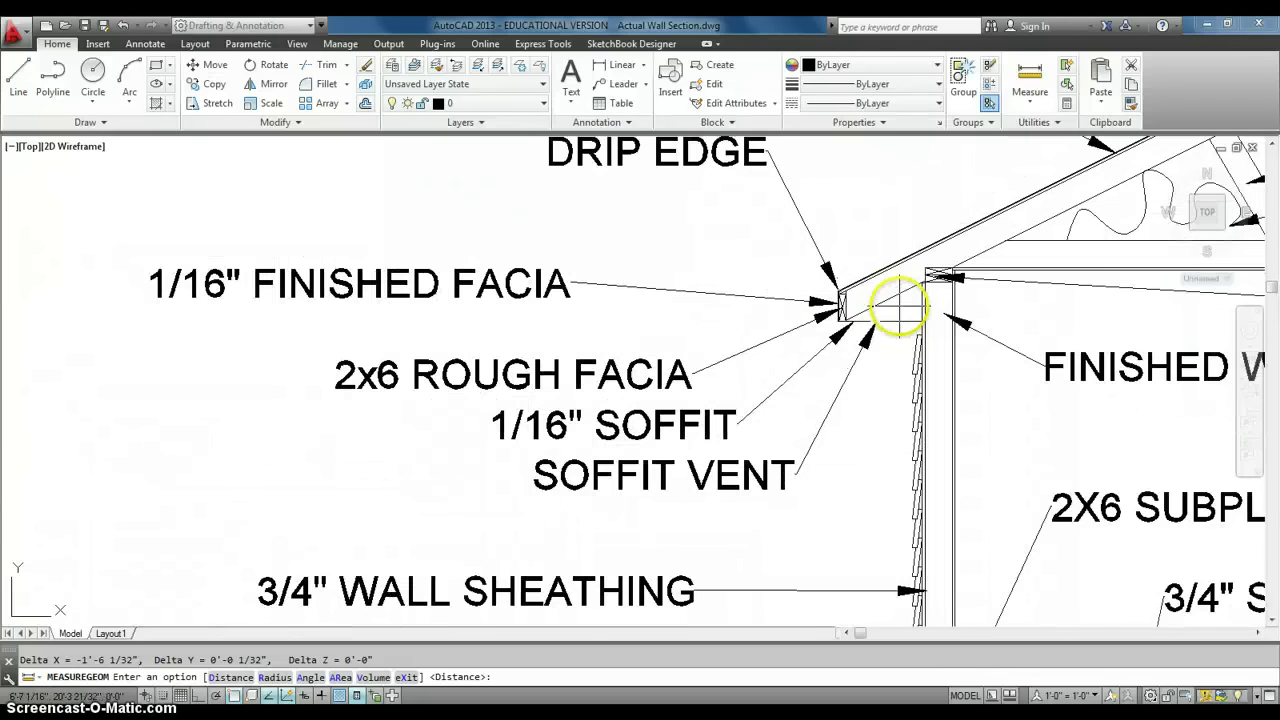
pyautogui.moveTo(894, 306); pyautogui.dragTo(891, 289, button='middle')
pyautogui.scroll(4, 857, 290)
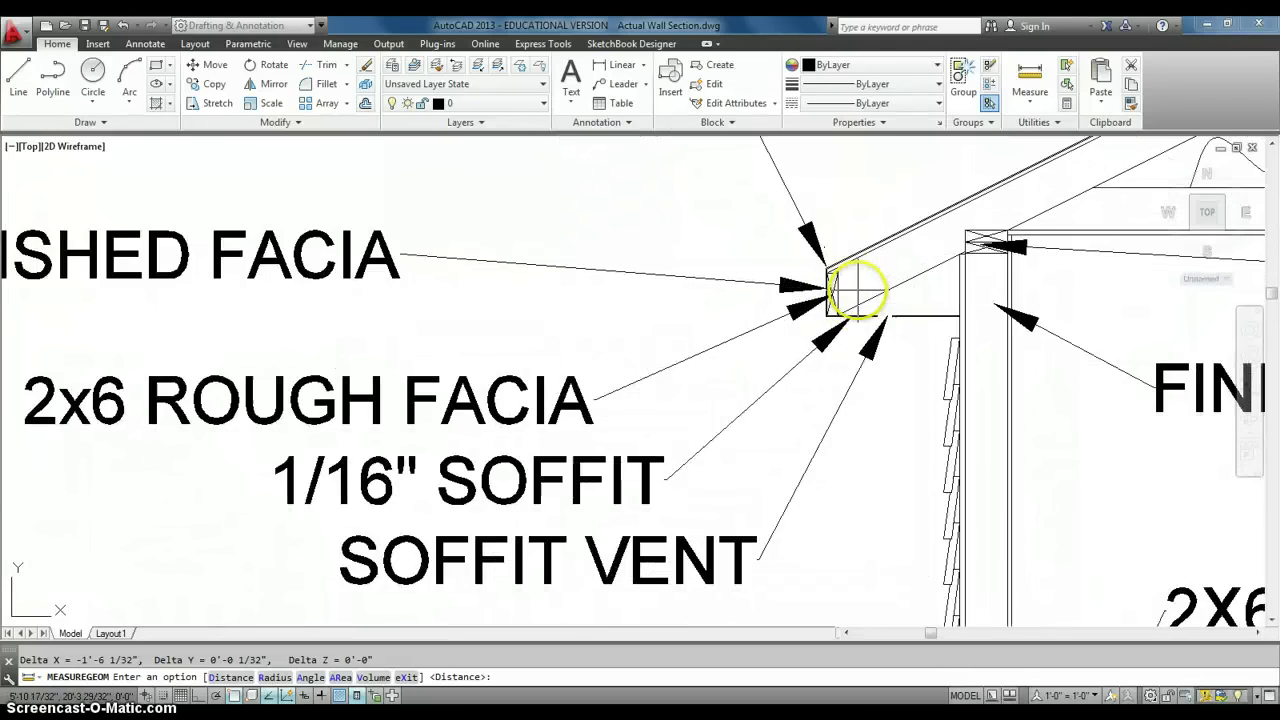
pyautogui.scroll(-3, 789, 272)
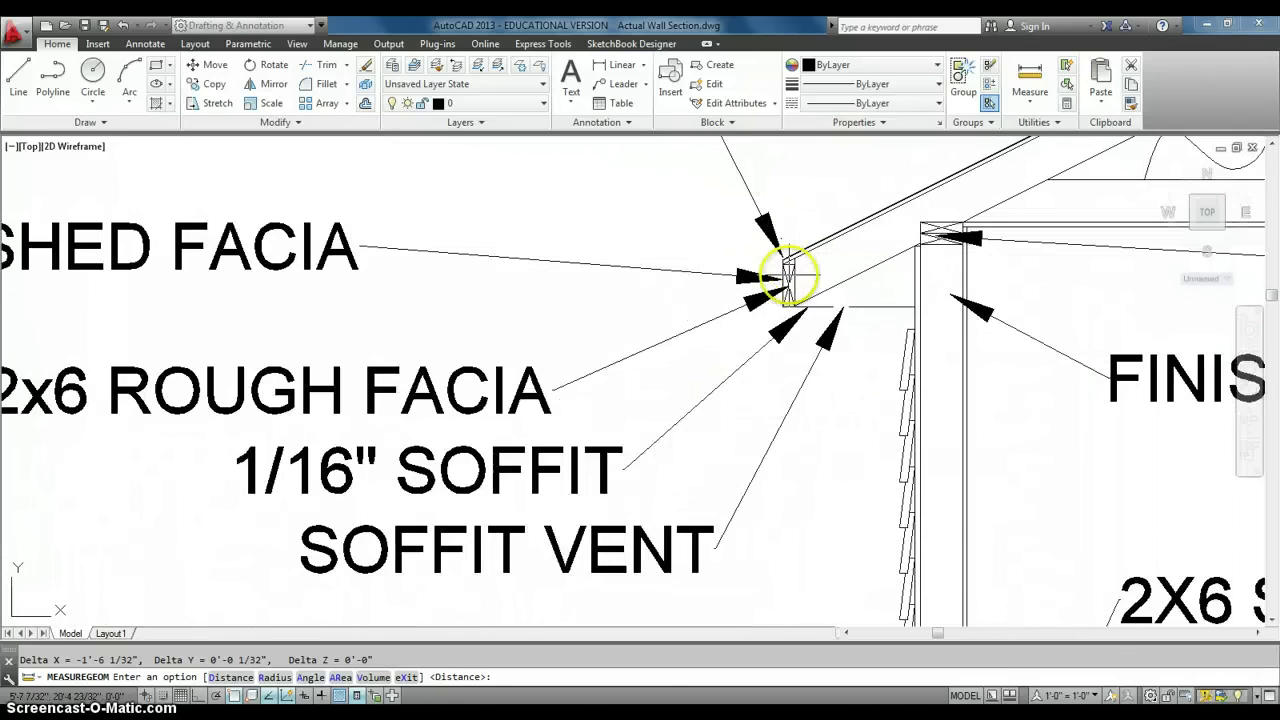
pyautogui.moveTo(797, 277); pyautogui.dragTo(813, 259, button='middle')
pyautogui.scroll(-2, 676, 337)
pyautogui.moveTo(671, 337); pyautogui.dragTo(680, 329, button='middle')
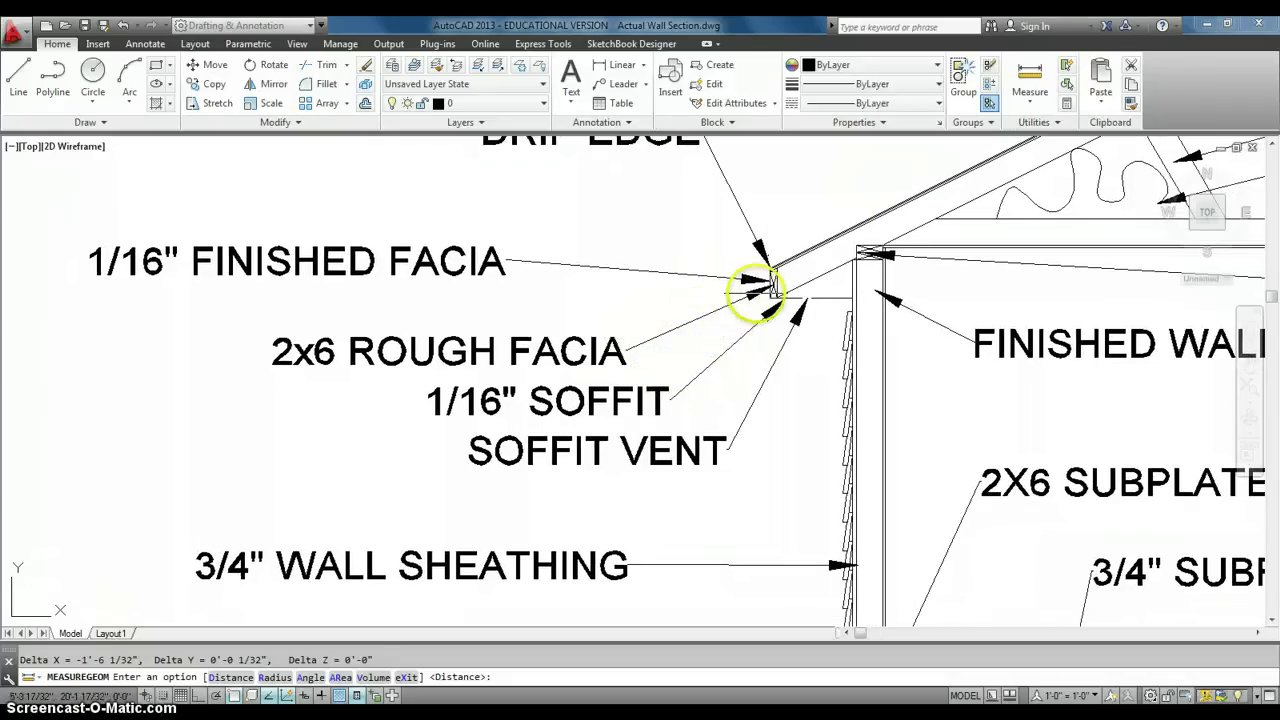
pyautogui.scroll(8, 760, 289)
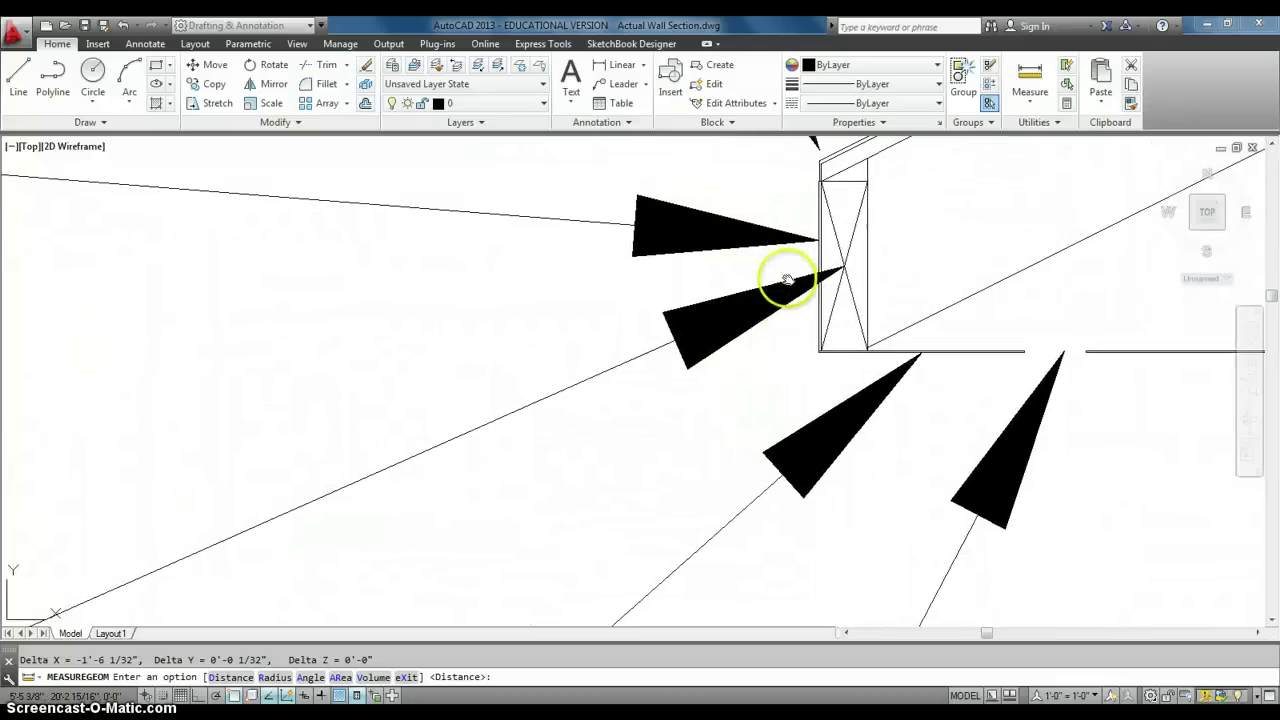
pyautogui.moveTo(760, 290)
pyautogui.mouseDown(button='middle')
pyautogui.moveTo(614, 290)
pyautogui.moveTo(626, 296)
pyautogui.mouseUp(button='middle')
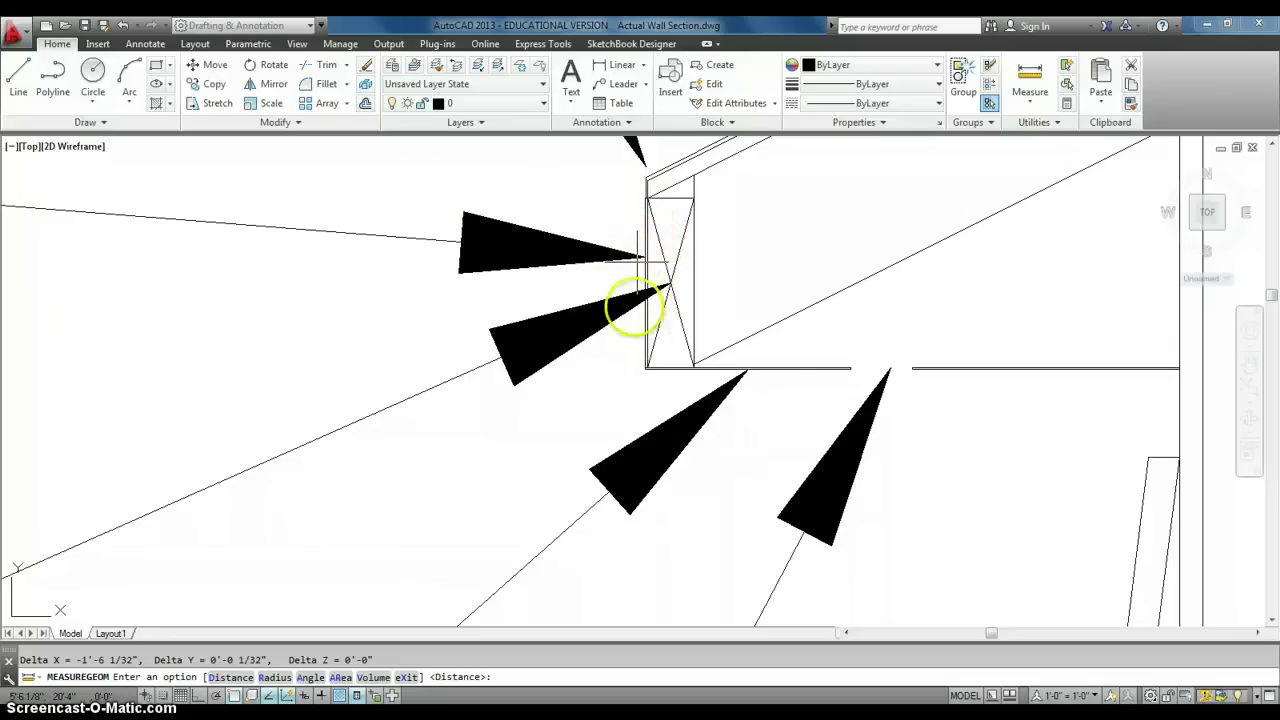
pyautogui.scroll(-4, 780, 360)
pyautogui.scroll(-1, 790, 352)
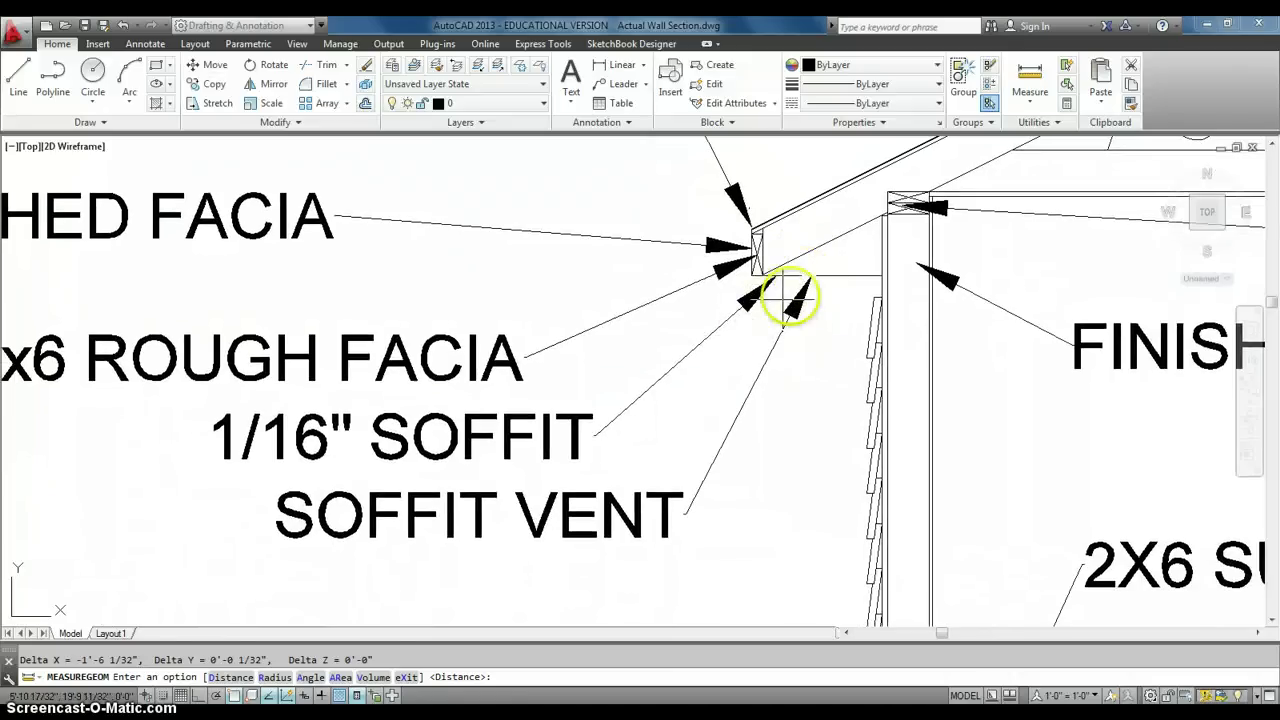
pyautogui.scroll(5, 795, 293)
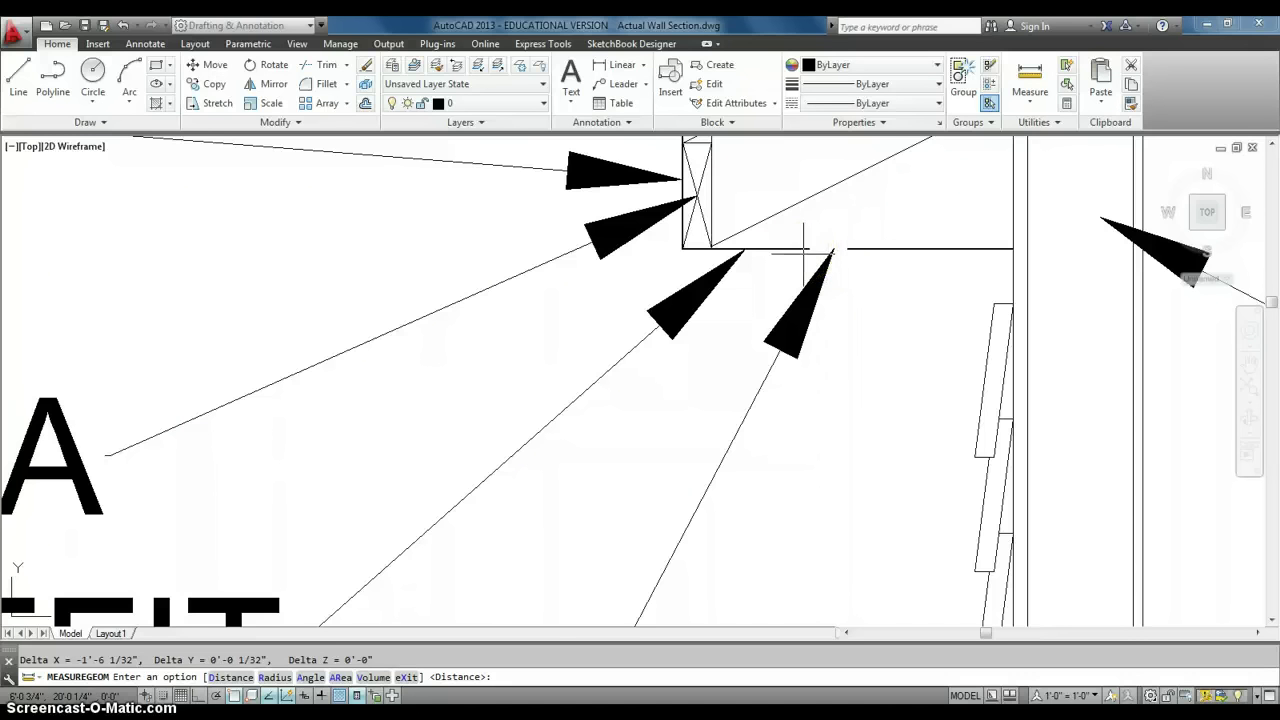
pyautogui.scroll(-5, 803, 252)
pyautogui.scroll(-2, 823, 314)
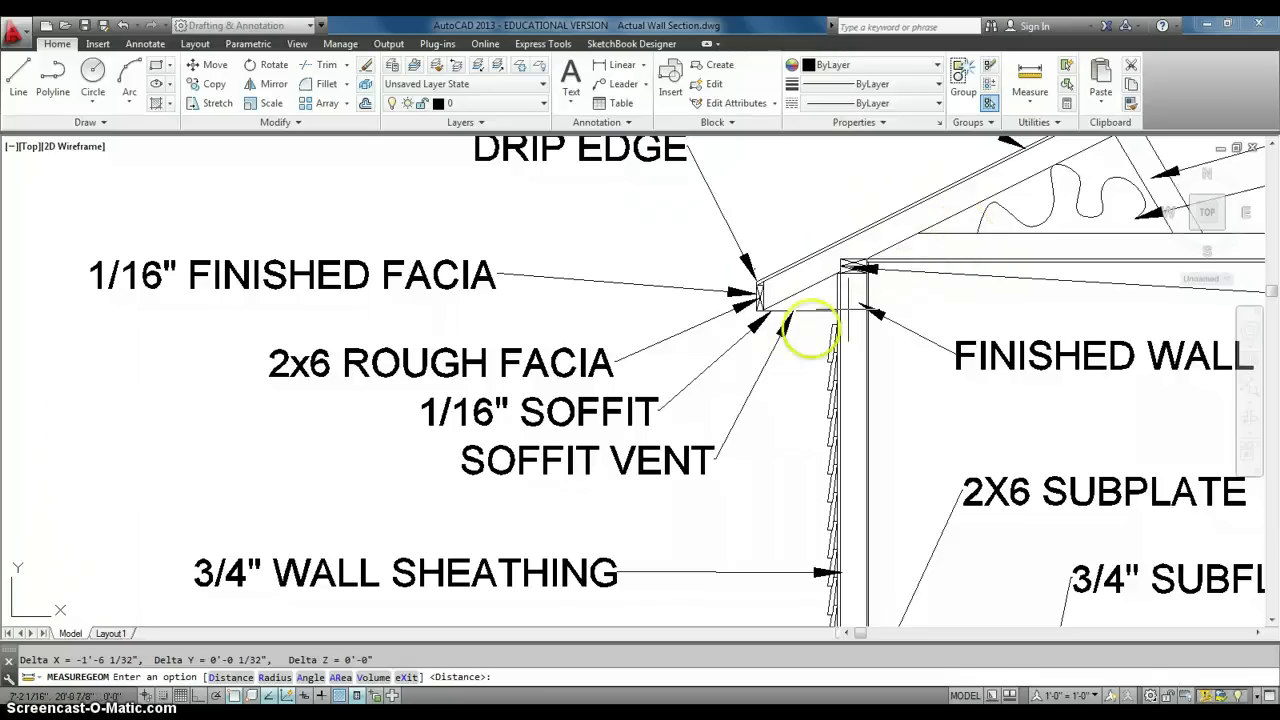
pyautogui.moveTo(773, 348)
pyautogui.mouseDown(button='middle')
pyautogui.moveTo(792, 398)
pyautogui.moveTo(816, 357)
pyautogui.mouseUp(button='middle')
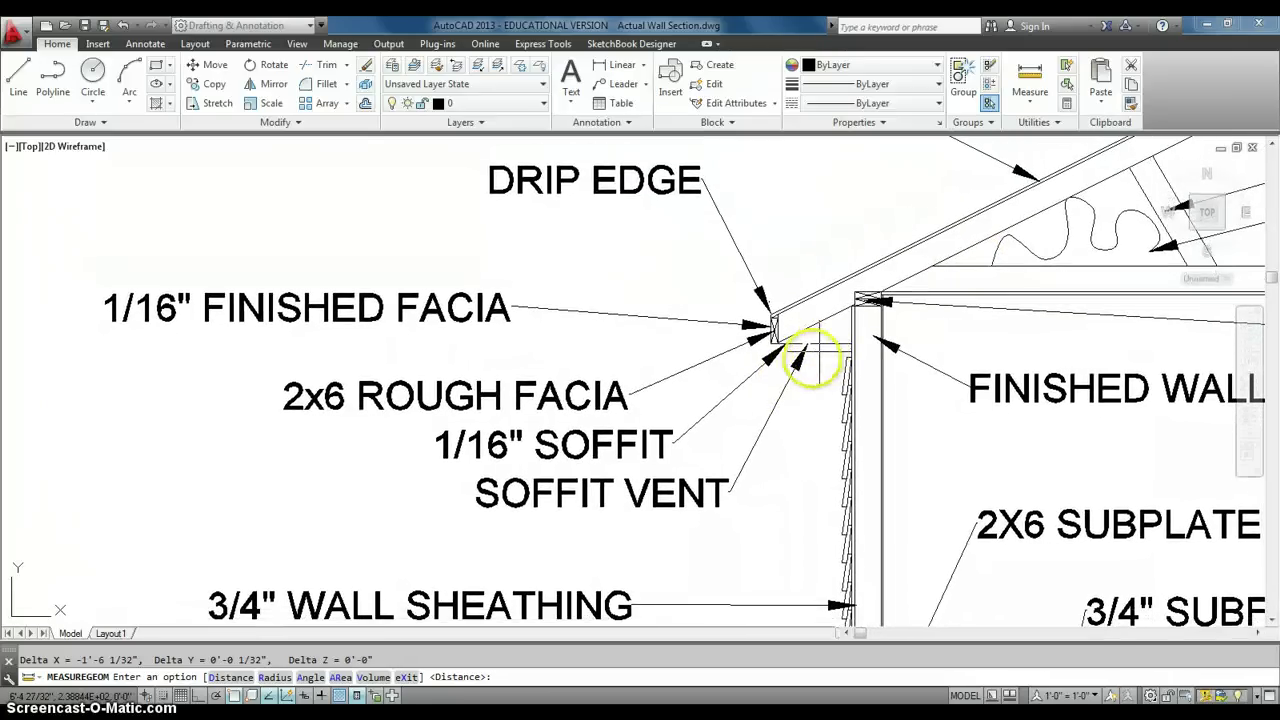
pyautogui.moveTo(428, 328); pyautogui.dragTo(408, 350, button='middle')
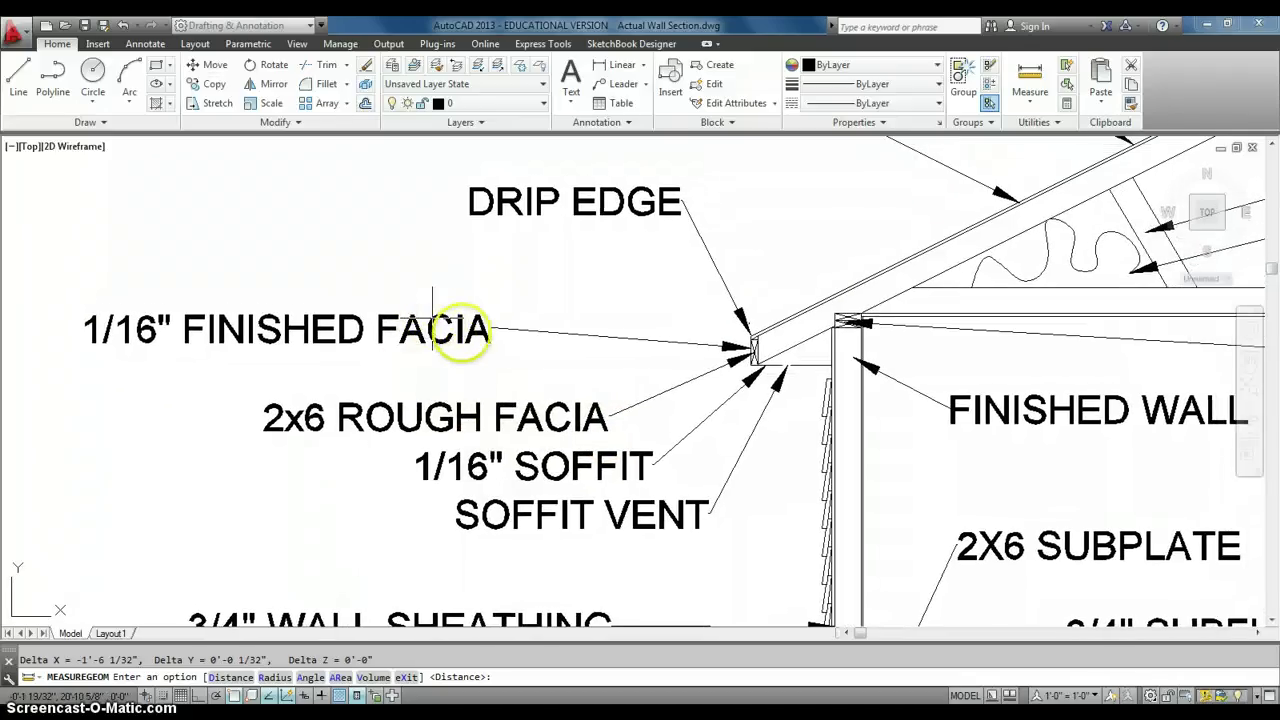
# - Zoom in and out around the fascia detail at the eave
pyautogui.moveTo(478, 330); pyautogui.dragTo(417, 343, button='middle')
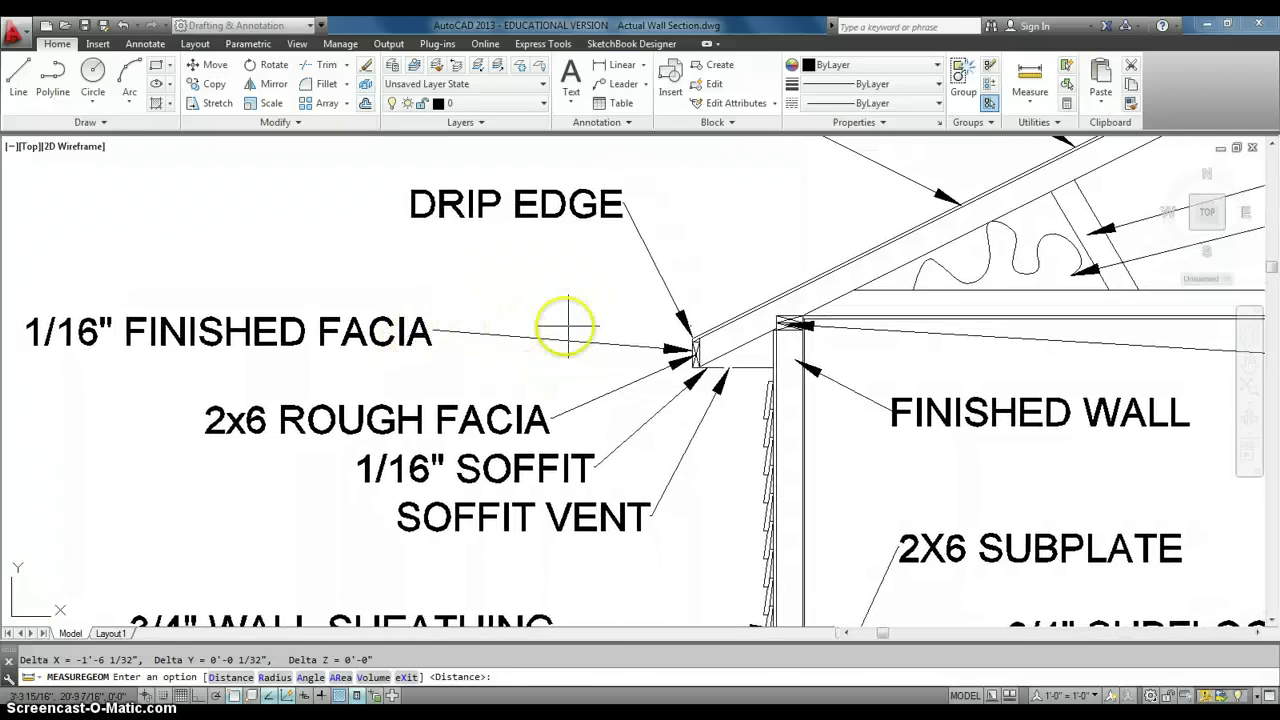
pyautogui.scroll(3, 567, 326)
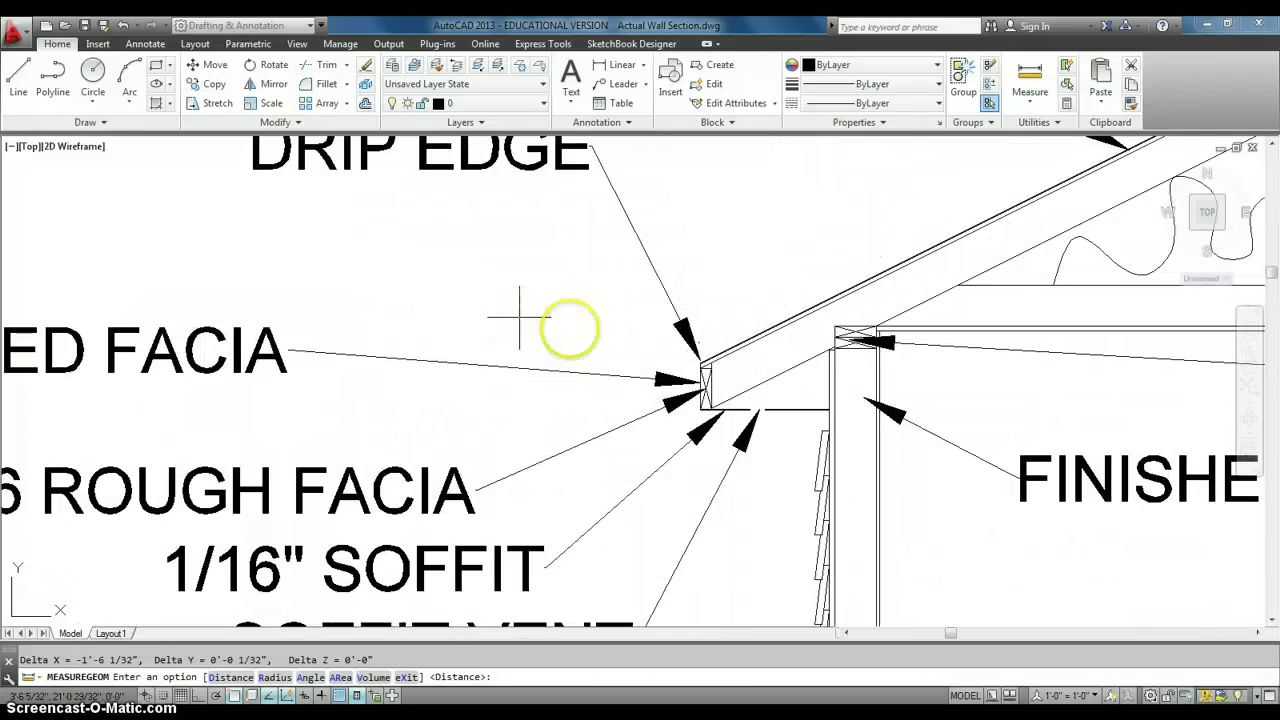
pyautogui.scroll(5, 714, 371)
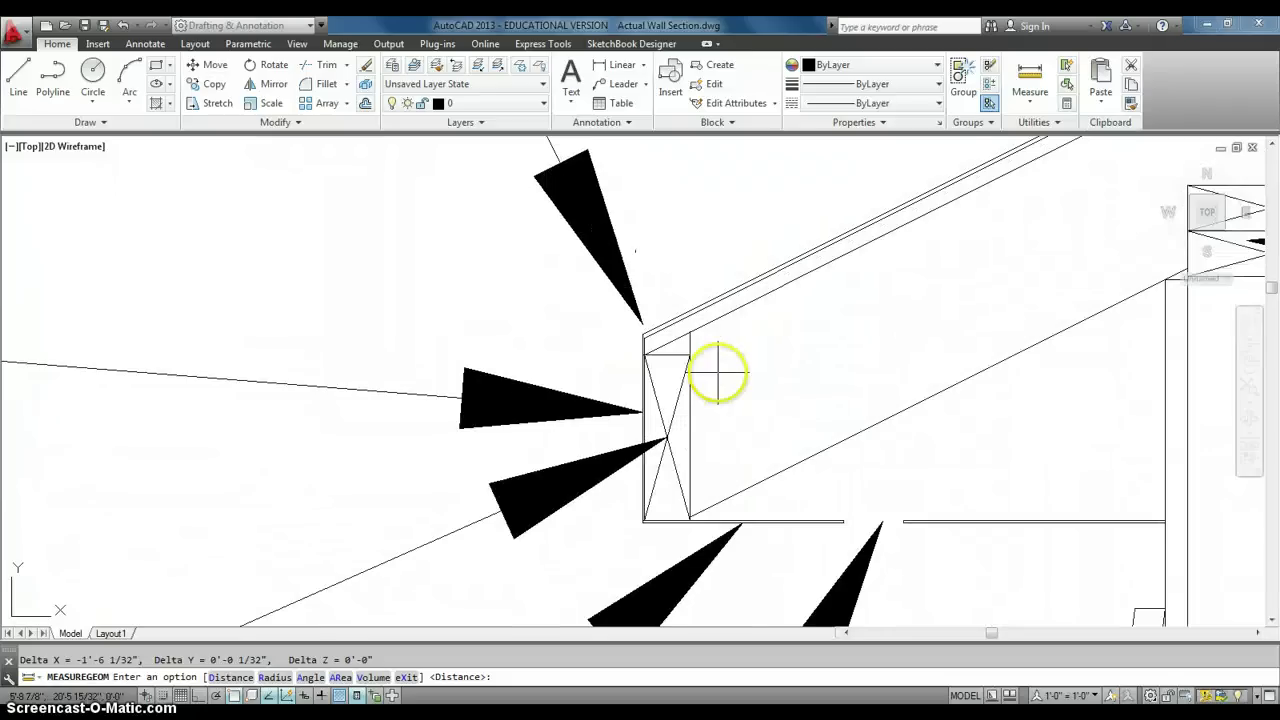
pyautogui.scroll(3, 703, 371)
pyautogui.scroll(-2, 688, 370)
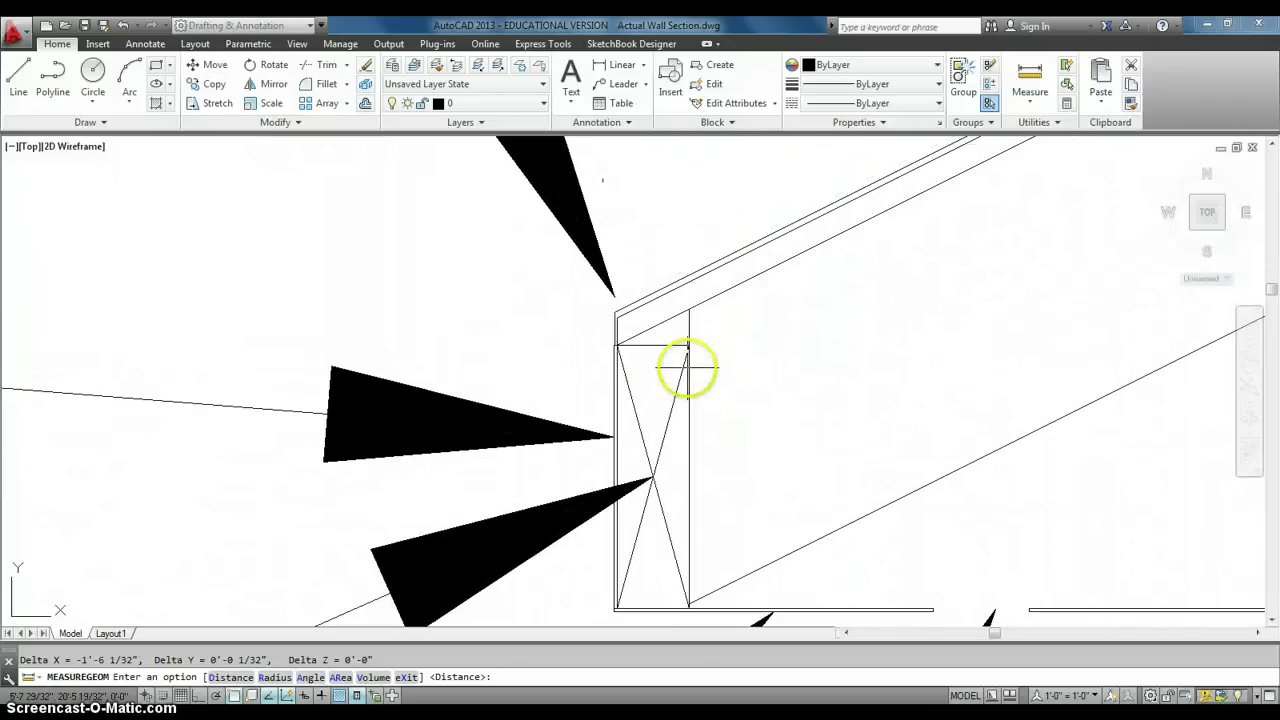
pyautogui.scroll(3, 600, 354)
pyautogui.scroll(-2, 602, 350)
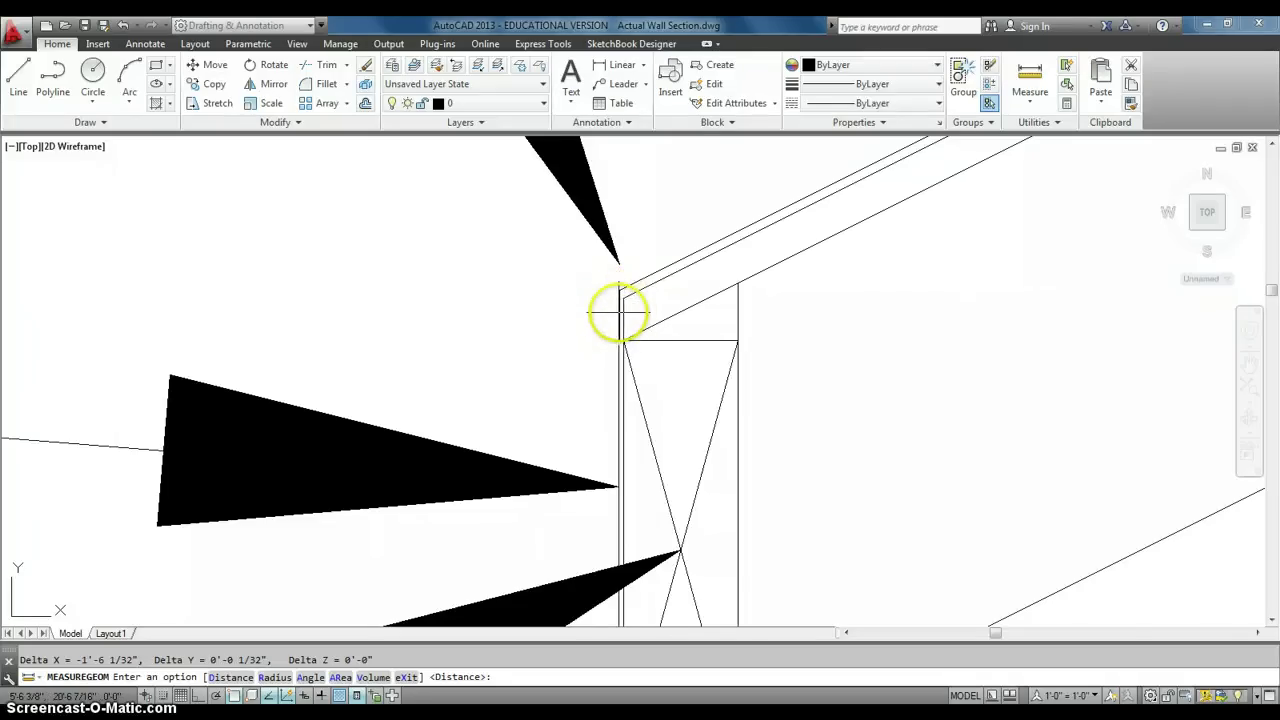
pyautogui.scroll(-3, 618, 313)
pyautogui.scroll(2, 612, 305)
pyautogui.scroll(-1, 640, 368)
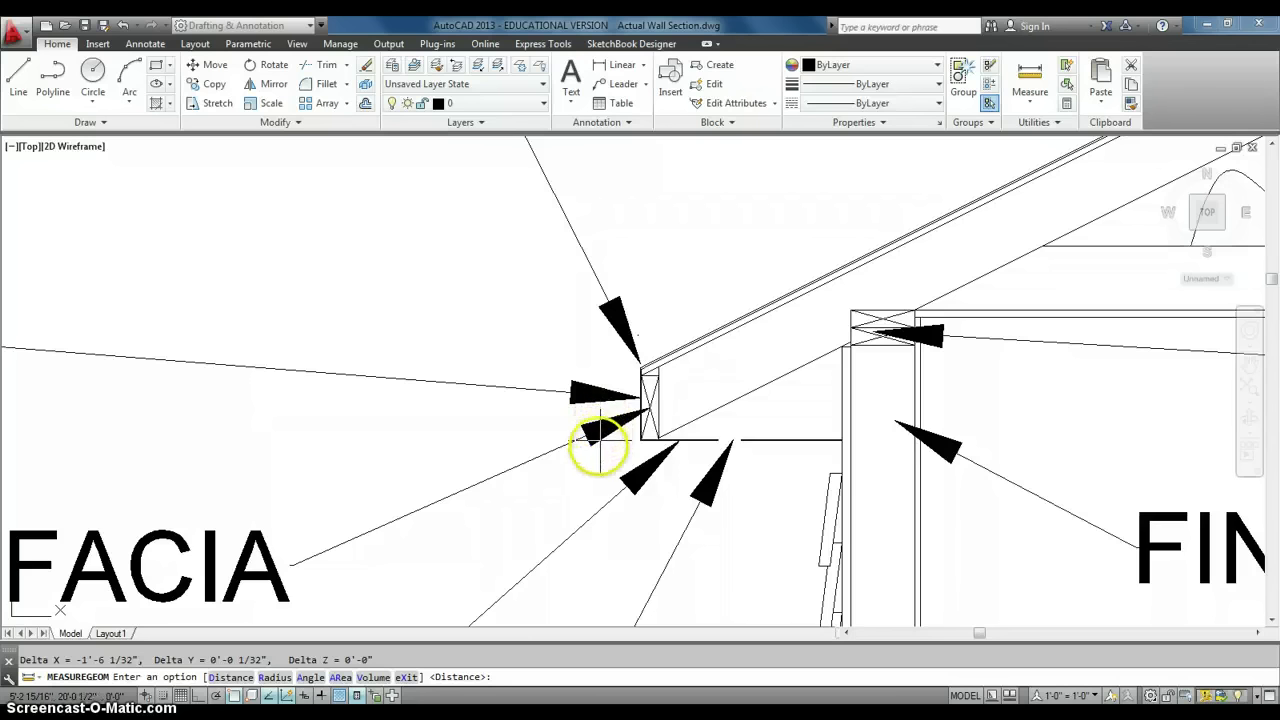
pyautogui.scroll(3, 640, 375)
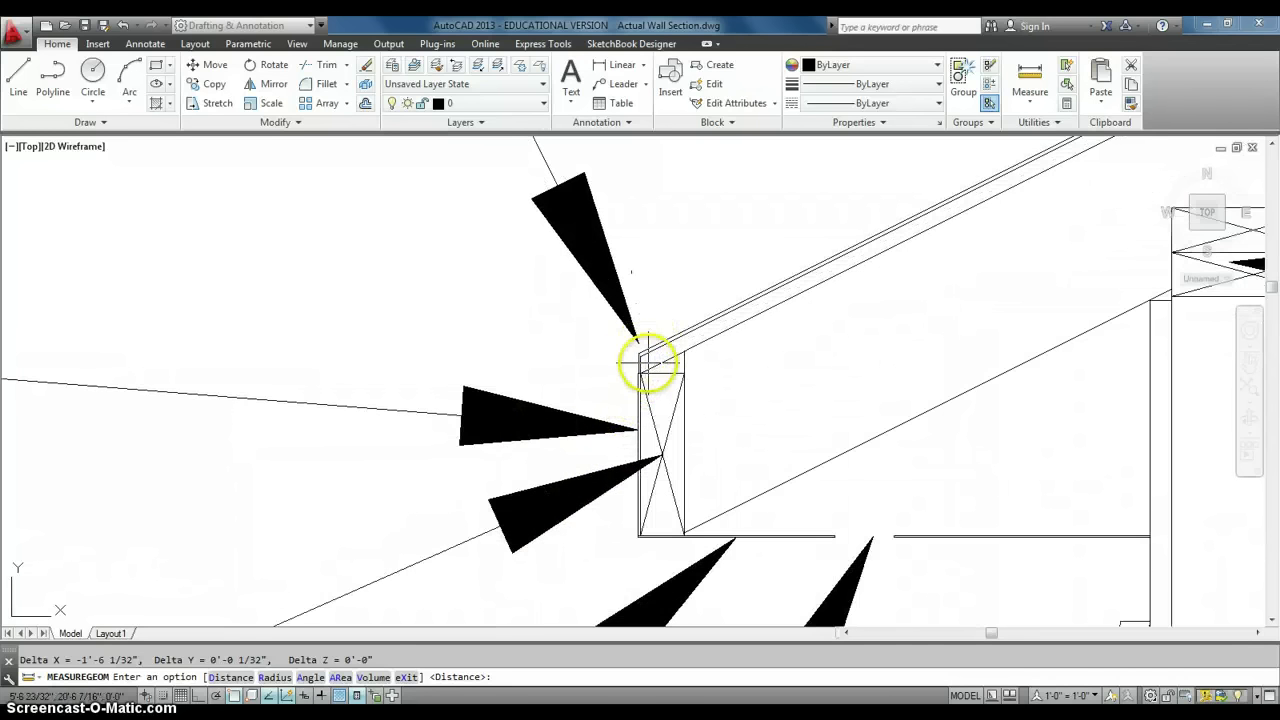
pyautogui.scroll(-5, 648, 365)
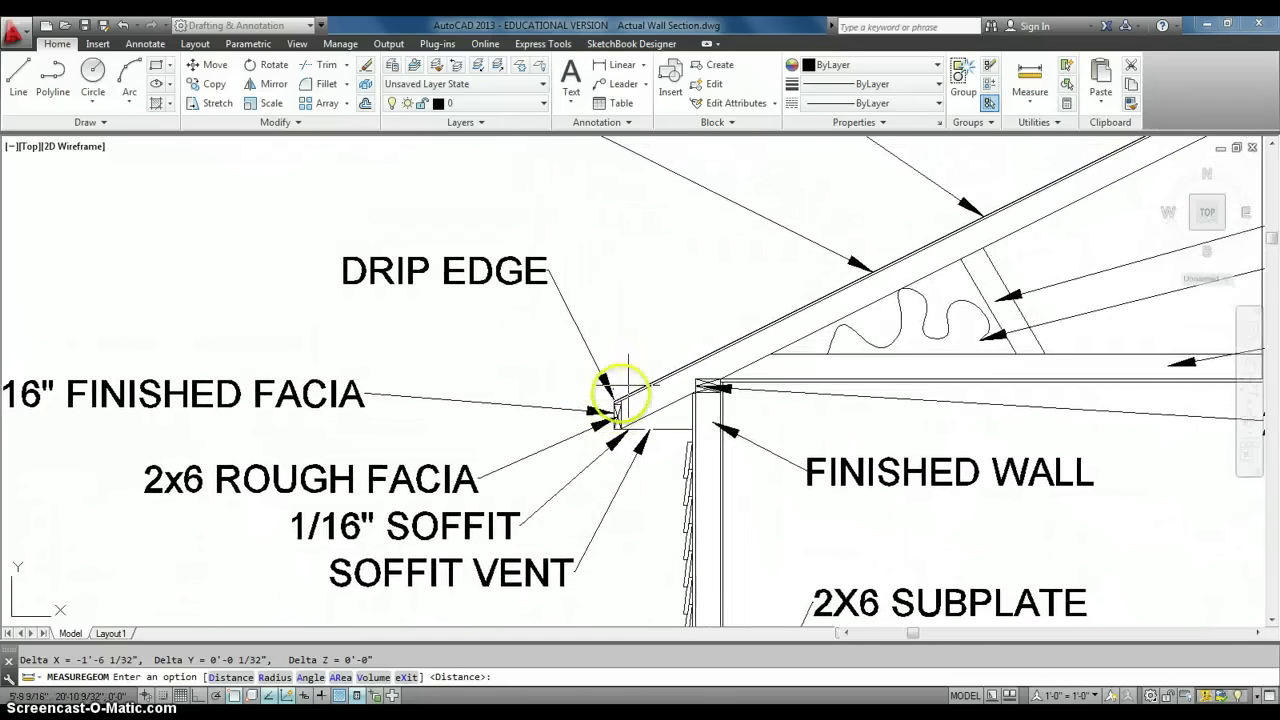
pyautogui.scroll(-3, 630, 383)
# - Recentre the view on the whole labelled roof section
pyautogui.moveTo(580, 371)
pyautogui.mouseDown(button='middle')
pyautogui.moveTo(578, 408)
pyautogui.moveTo(578, 392)
pyautogui.mouseUp(button='middle')
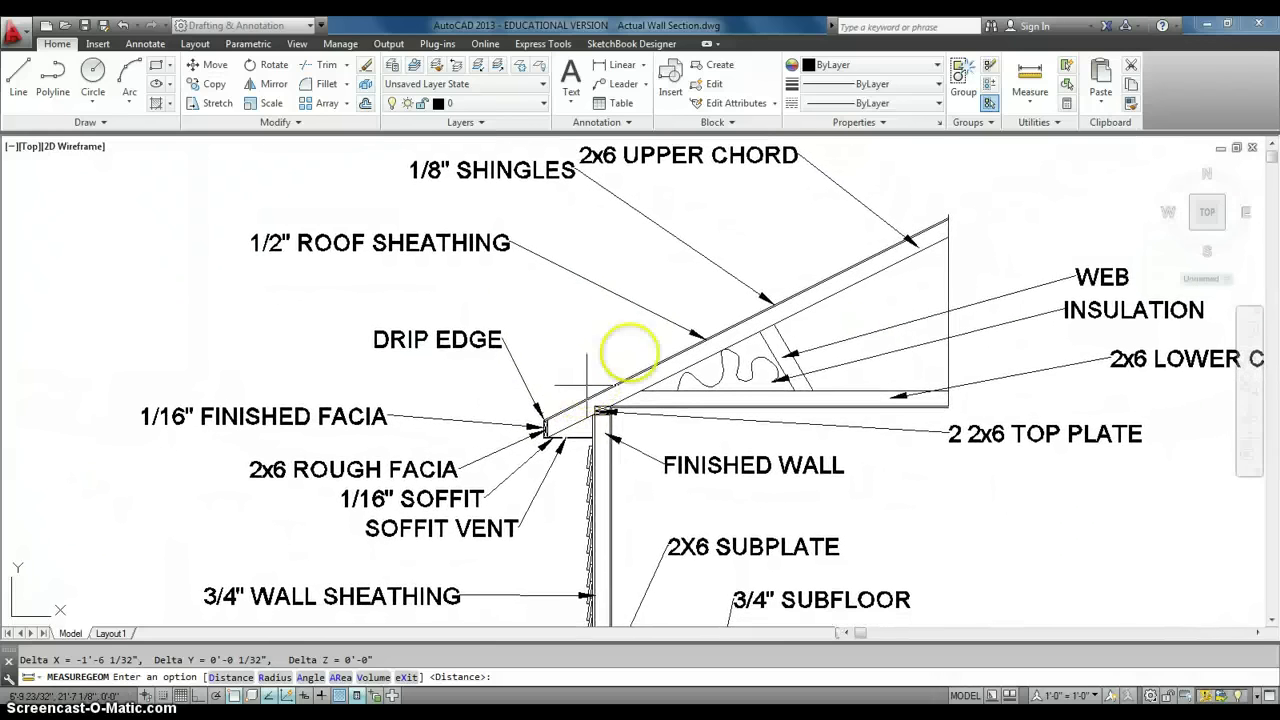
pyautogui.moveTo(630, 345); pyautogui.dragTo(590, 373, button='middle')
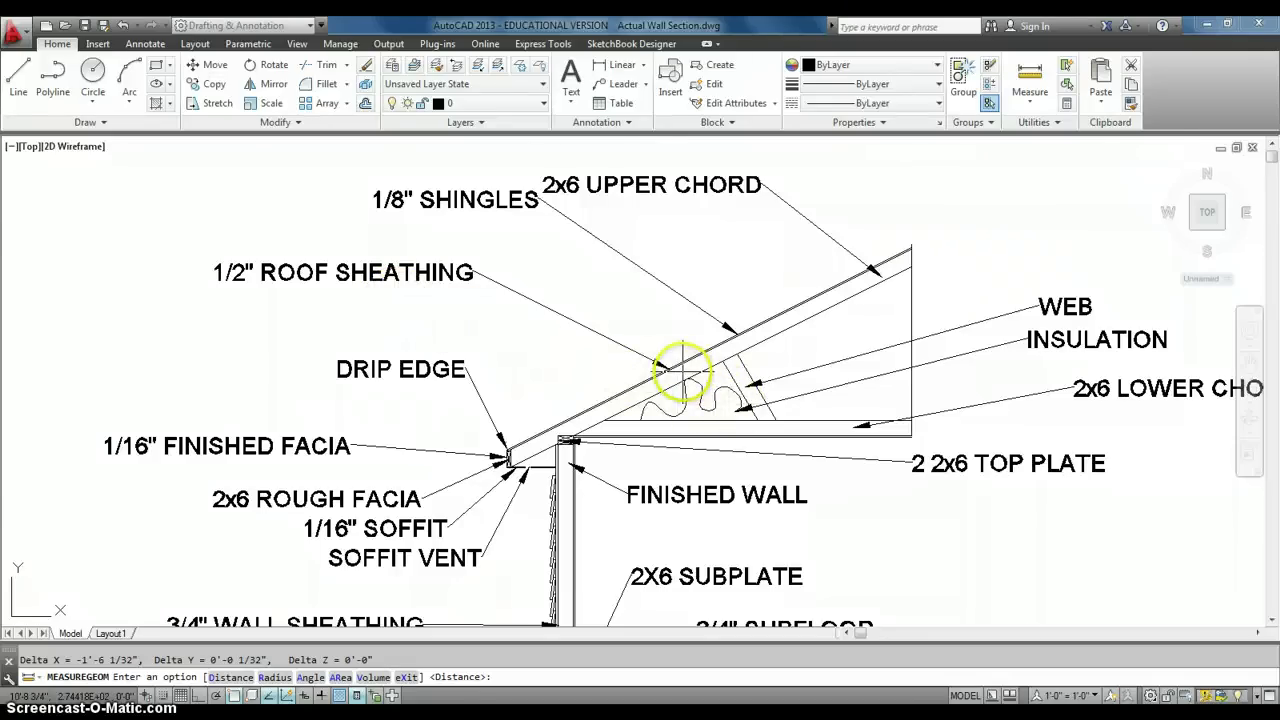
pyautogui.scroll(2, 684, 372)
pyautogui.scroll(2, 680, 371)
pyautogui.scroll(-5, 650, 368)
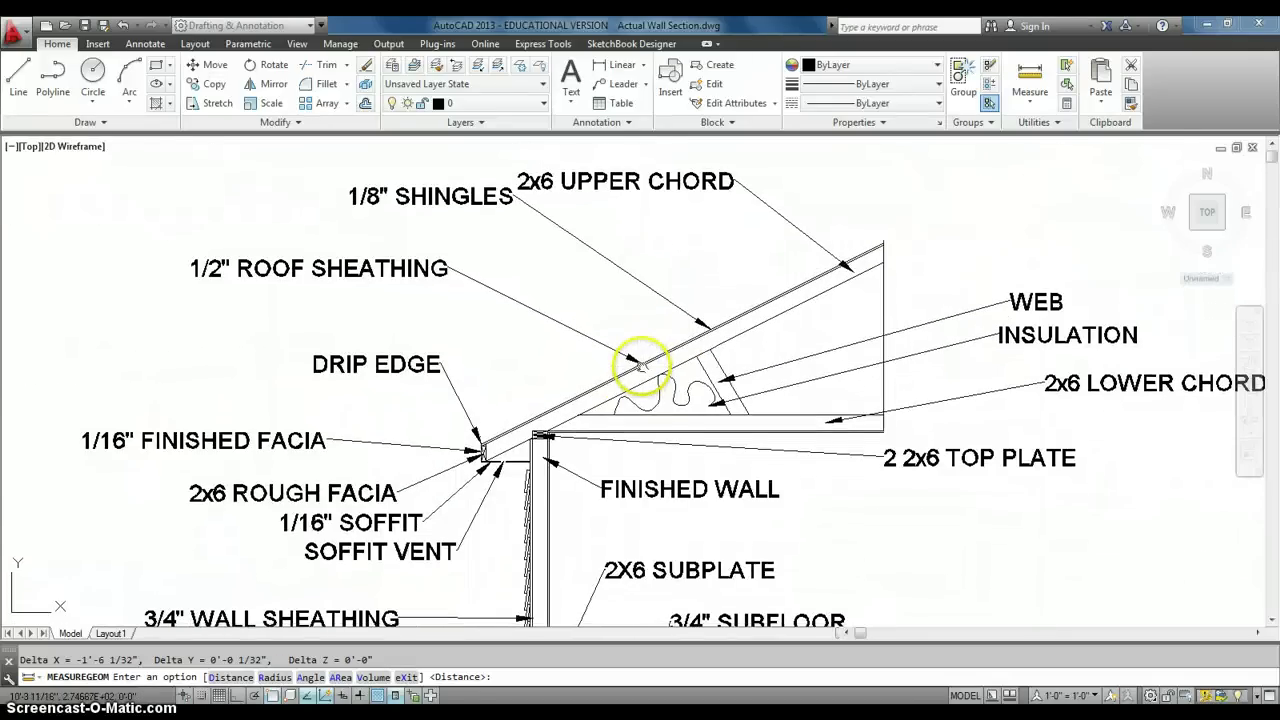
pyautogui.moveTo(551, 331); pyautogui.dragTo(560, 357, button='middle')
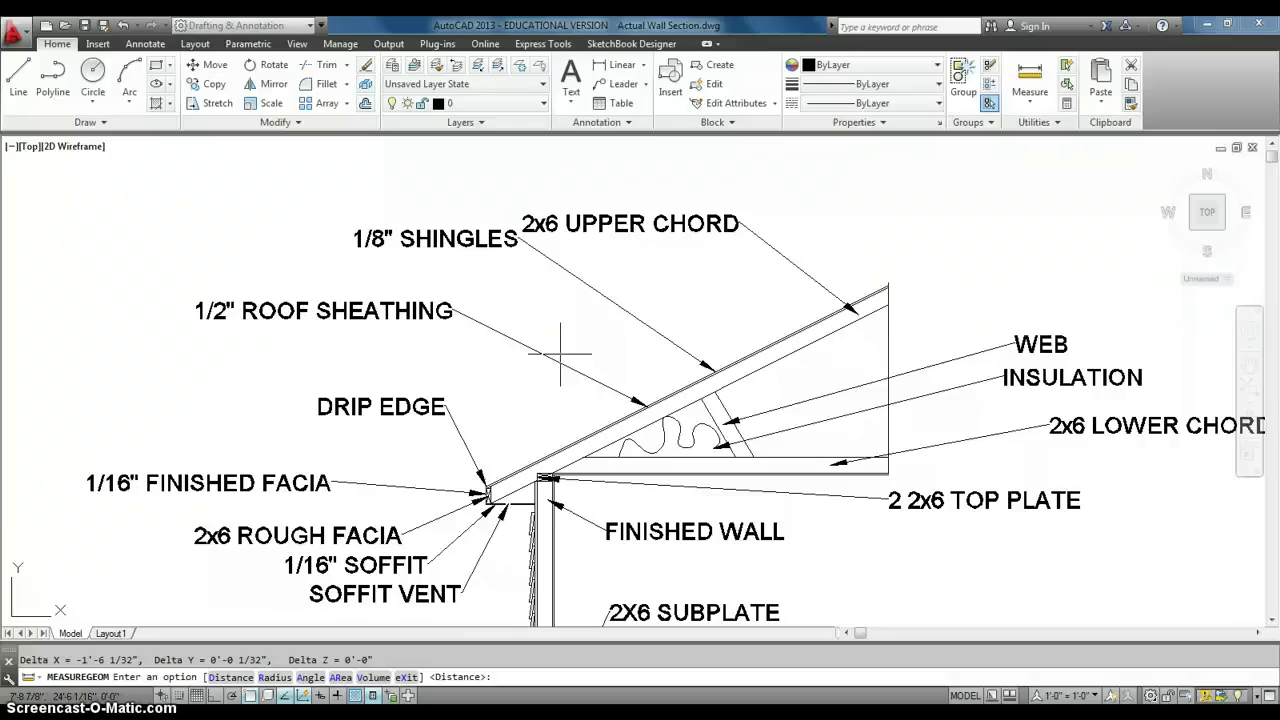
pyautogui.moveTo(560, 352); pyautogui.dragTo(557, 343, button='middle')
pyautogui.moveTo(628, 377); pyautogui.dragTo(608, 385, button='middle')
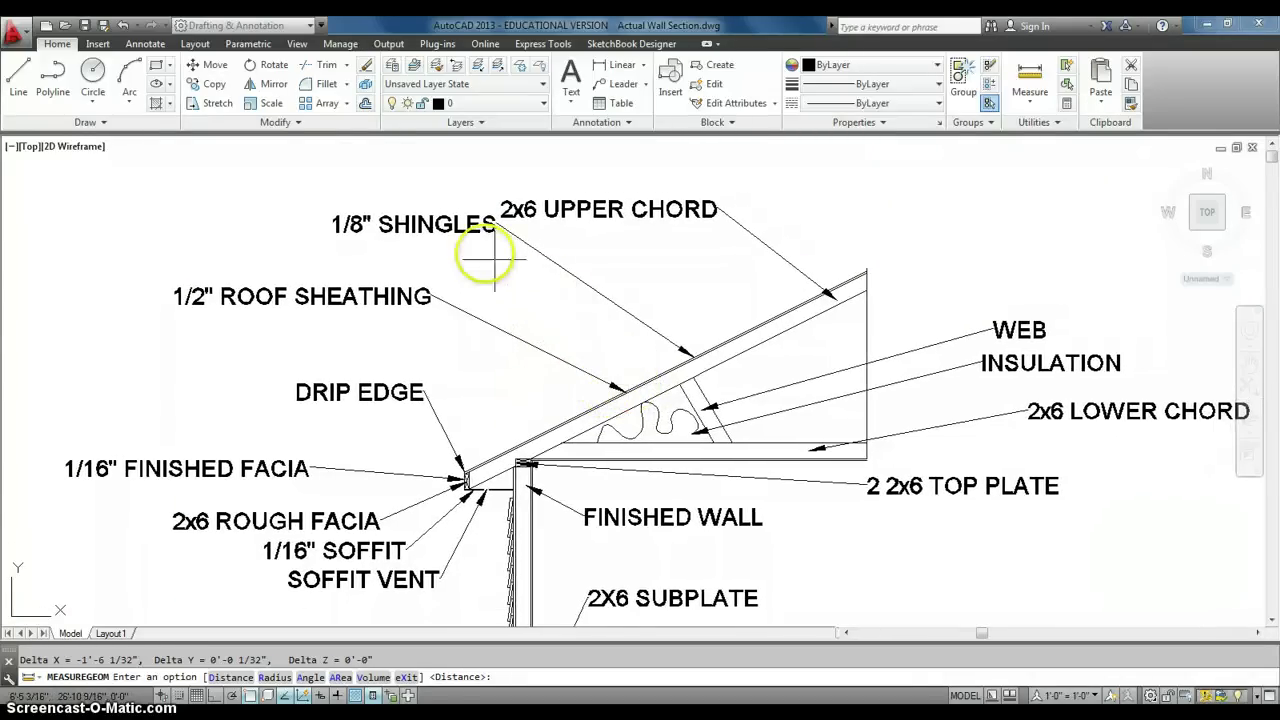
pyautogui.moveTo(608, 328); pyautogui.dragTo(592, 328, button='middle')
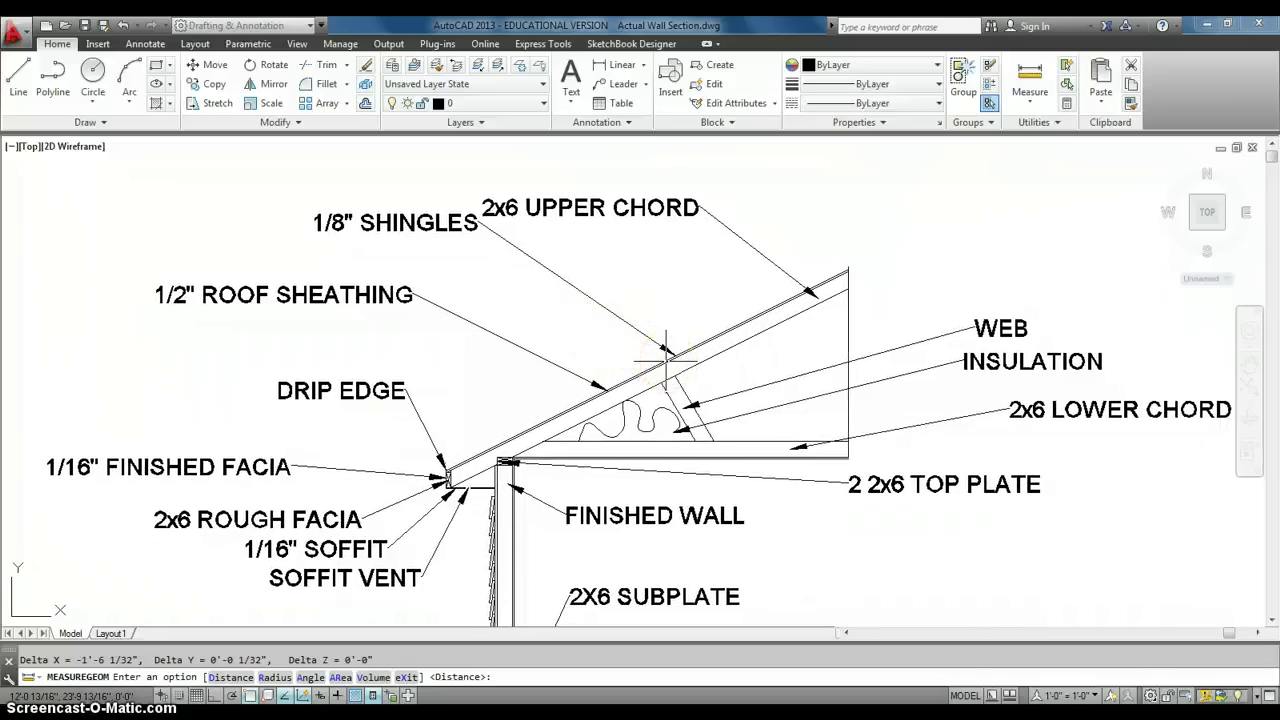
pyautogui.scroll(10, 665, 355)
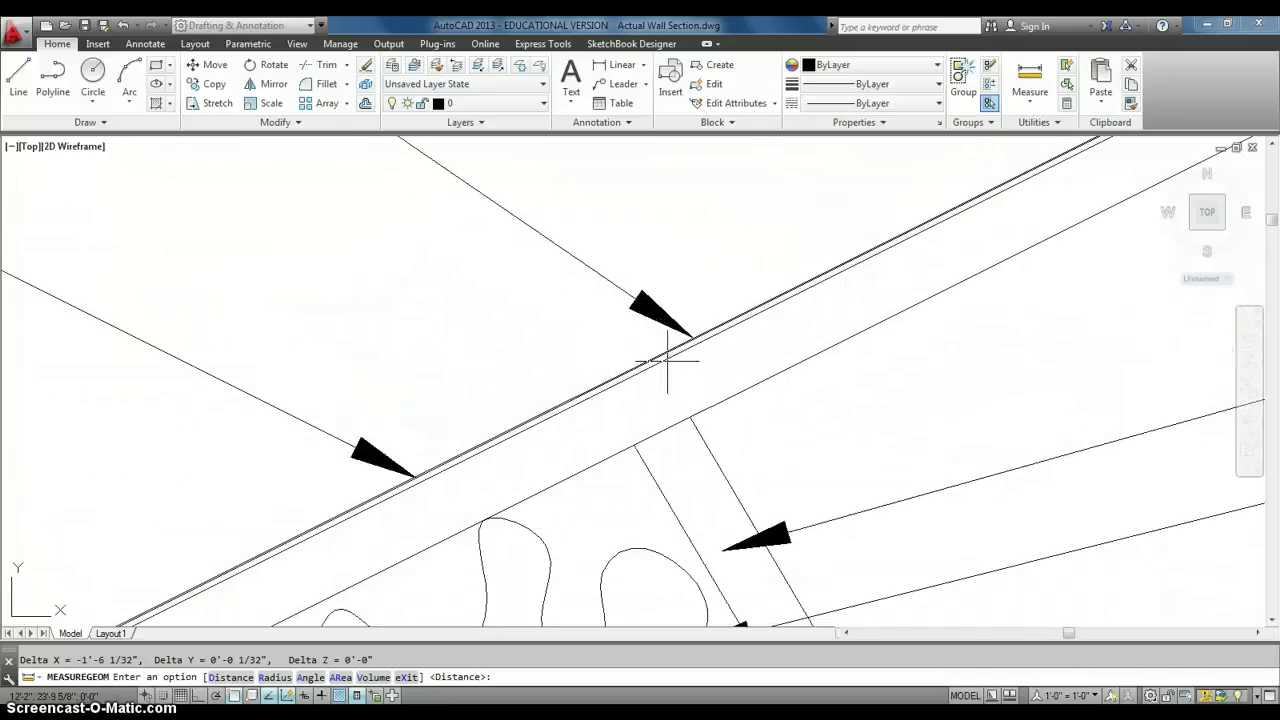
pyautogui.scroll(-5, 688, 320)
pyautogui.scroll(5, 686, 312)
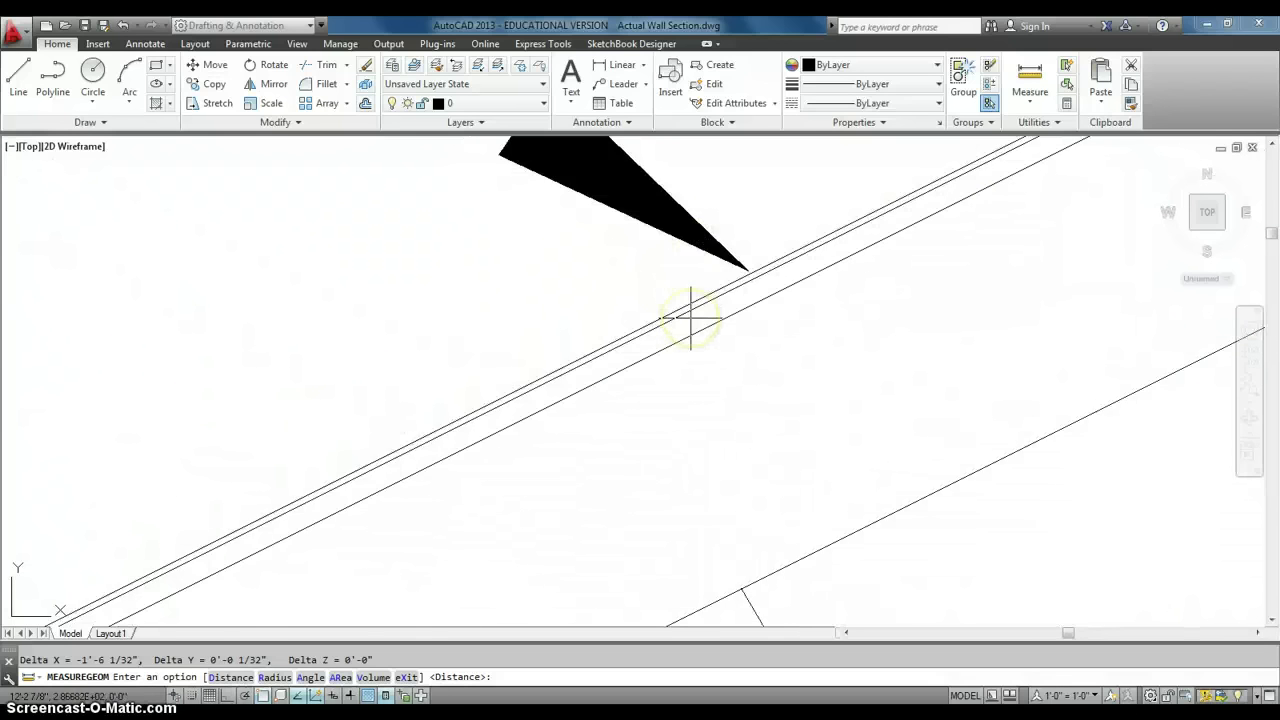
pyautogui.scroll(-6, 702, 307)
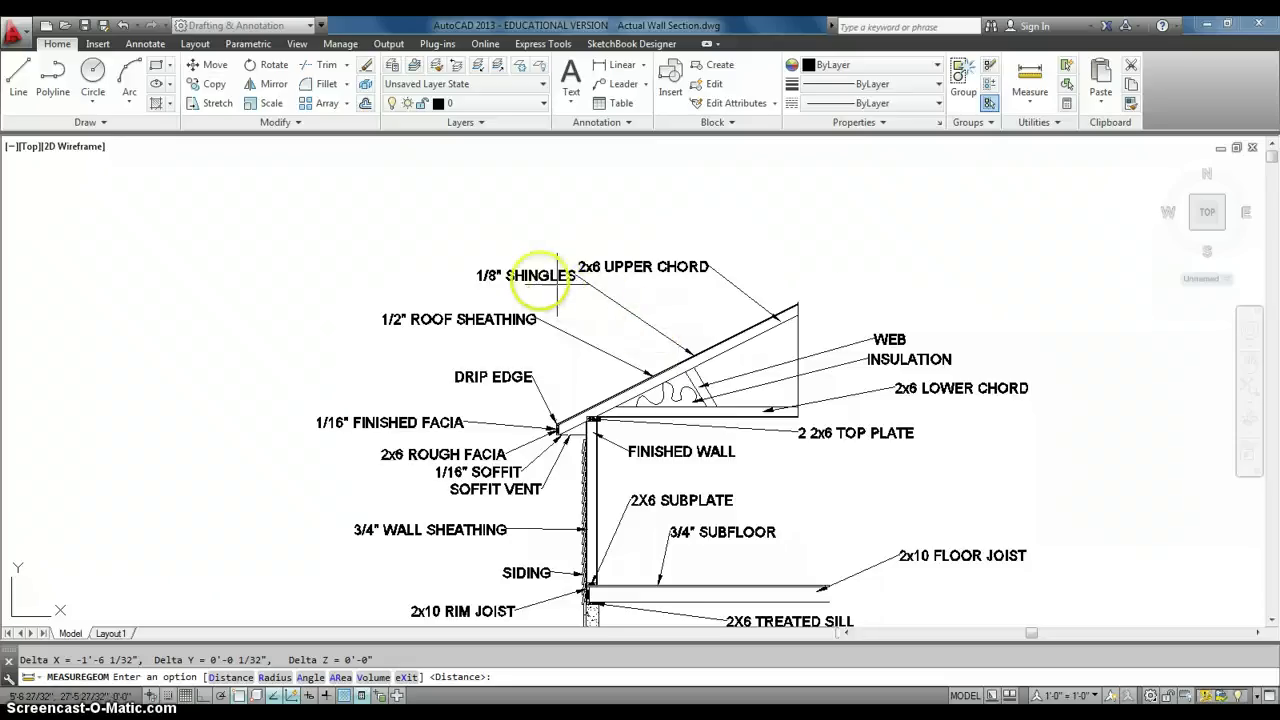
# - Pan down from the roof past the floor joist and sill labels to the foundation wall
pyautogui.scroll(2, 540, 270)
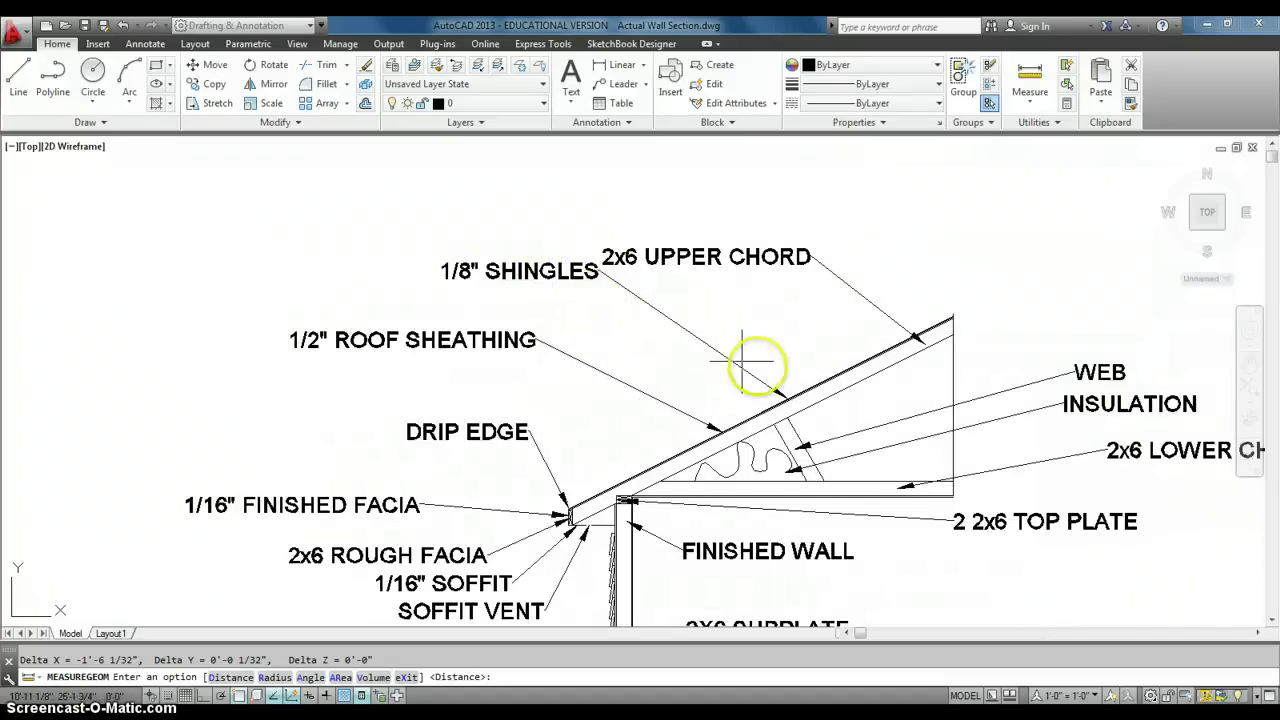
pyautogui.moveTo(751, 366); pyautogui.dragTo(693, 275, button='middle')
pyautogui.moveTo(734, 343); pyautogui.dragTo(677, 277, button='middle')
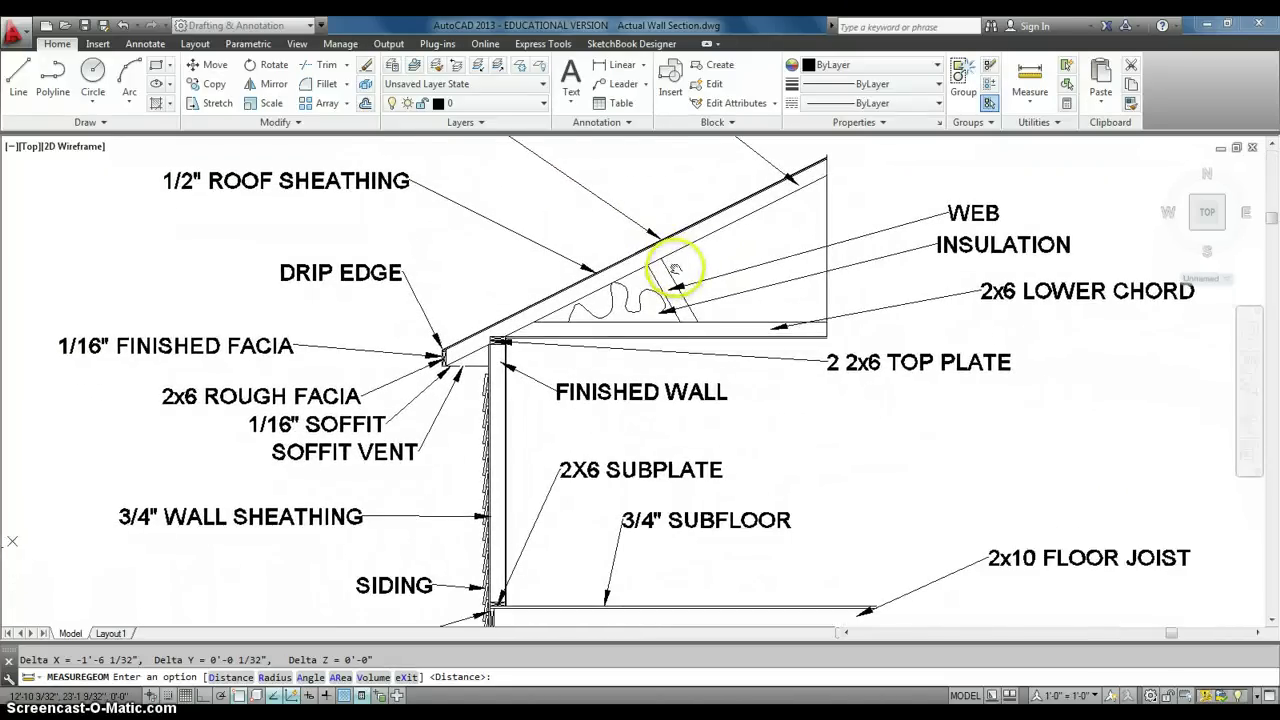
pyautogui.moveTo(748, 308); pyautogui.dragTo(720, 251, button='middle')
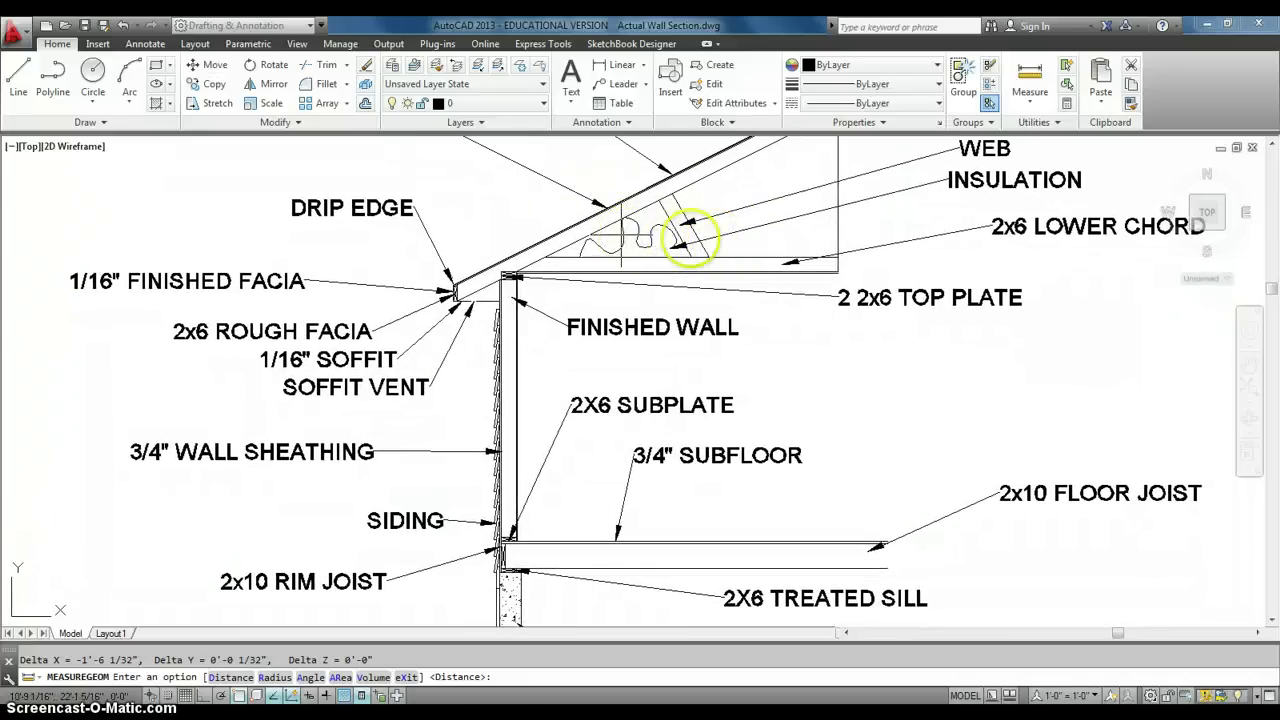
pyautogui.moveTo(610, 290); pyautogui.dragTo(703, 235, button='middle')
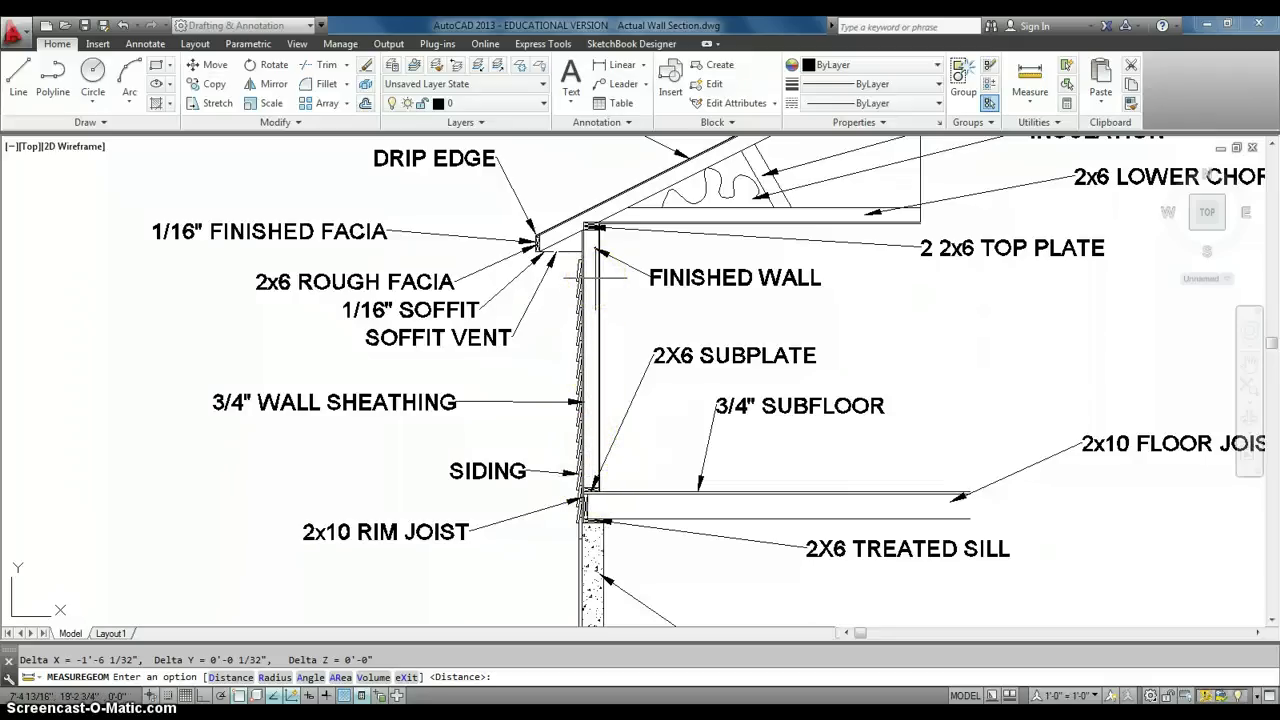
pyautogui.moveTo(598, 278)
pyautogui.mouseDown(button='middle')
pyautogui.moveTo(594, 266)
pyautogui.moveTo(570, 305)
pyautogui.mouseUp(button='middle')
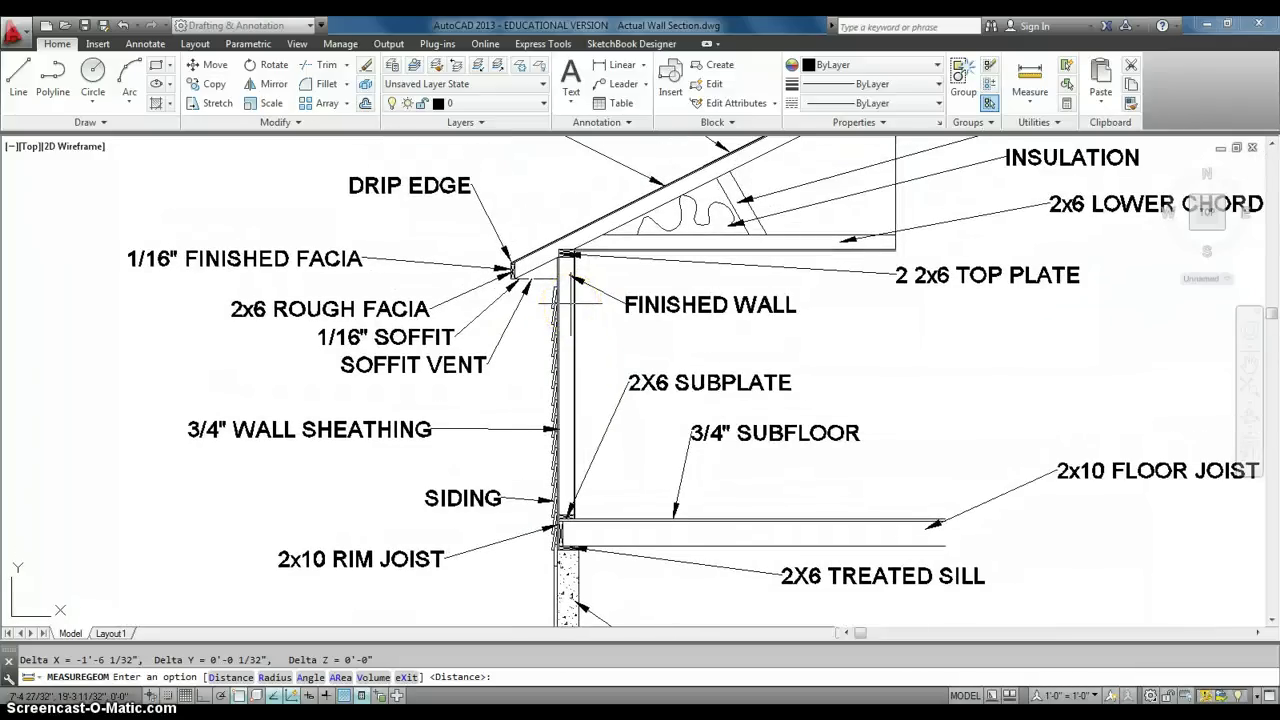
pyautogui.moveTo(571, 303); pyautogui.dragTo(563, 300, button='middle')
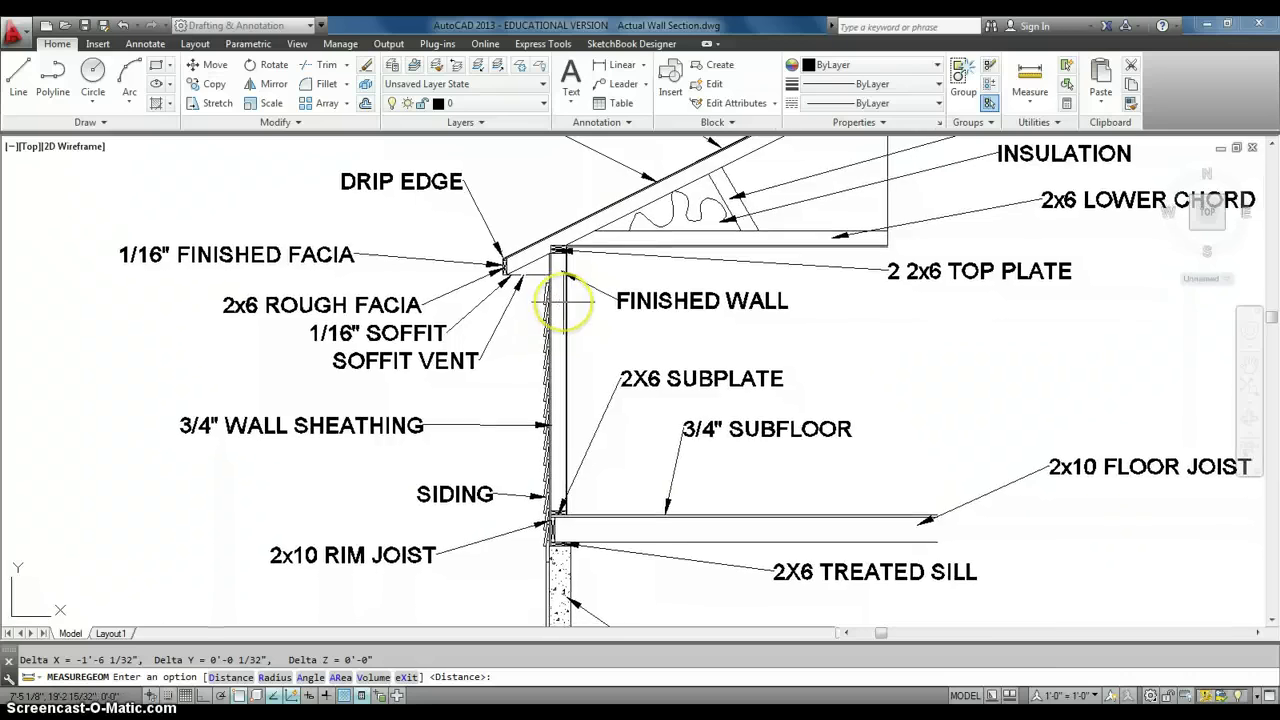
pyautogui.scroll(-2, 563, 290)
pyautogui.scroll(4, 565, 277)
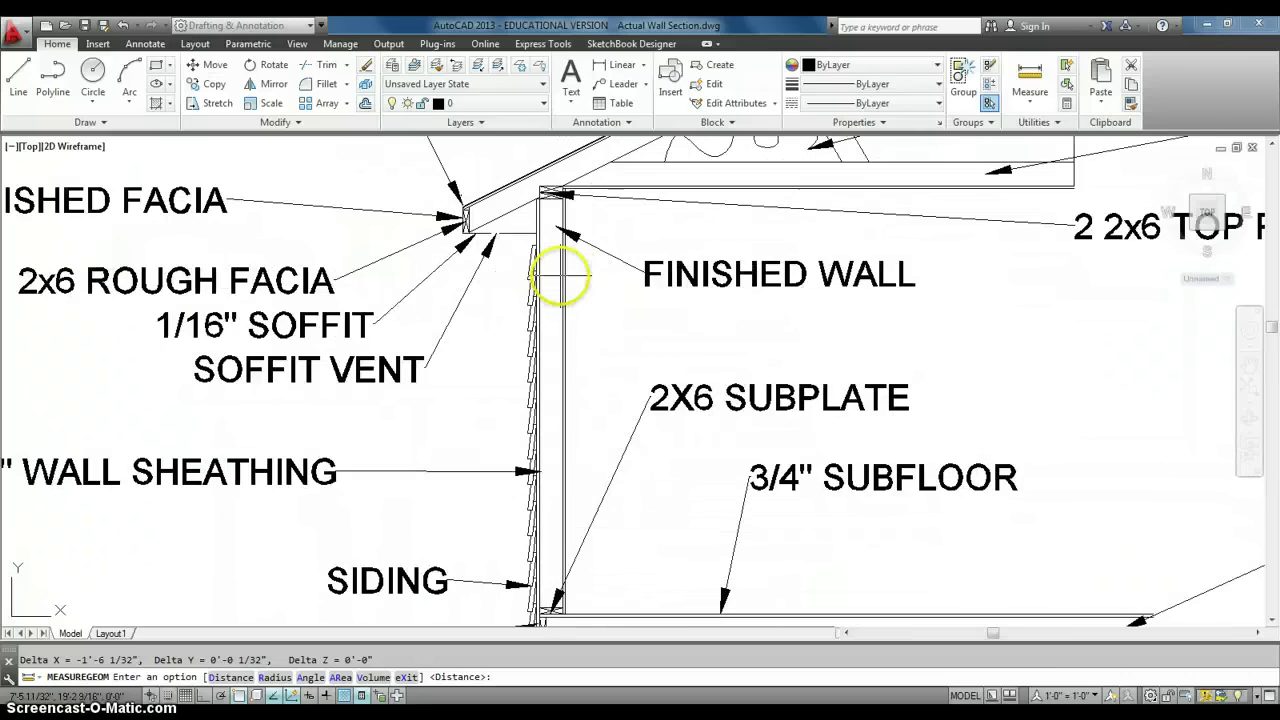
# - Zoom from the full wall section into the top plate and finished wall corner
pyautogui.middleClick(646, 309)
pyautogui.middleClick(646, 309)
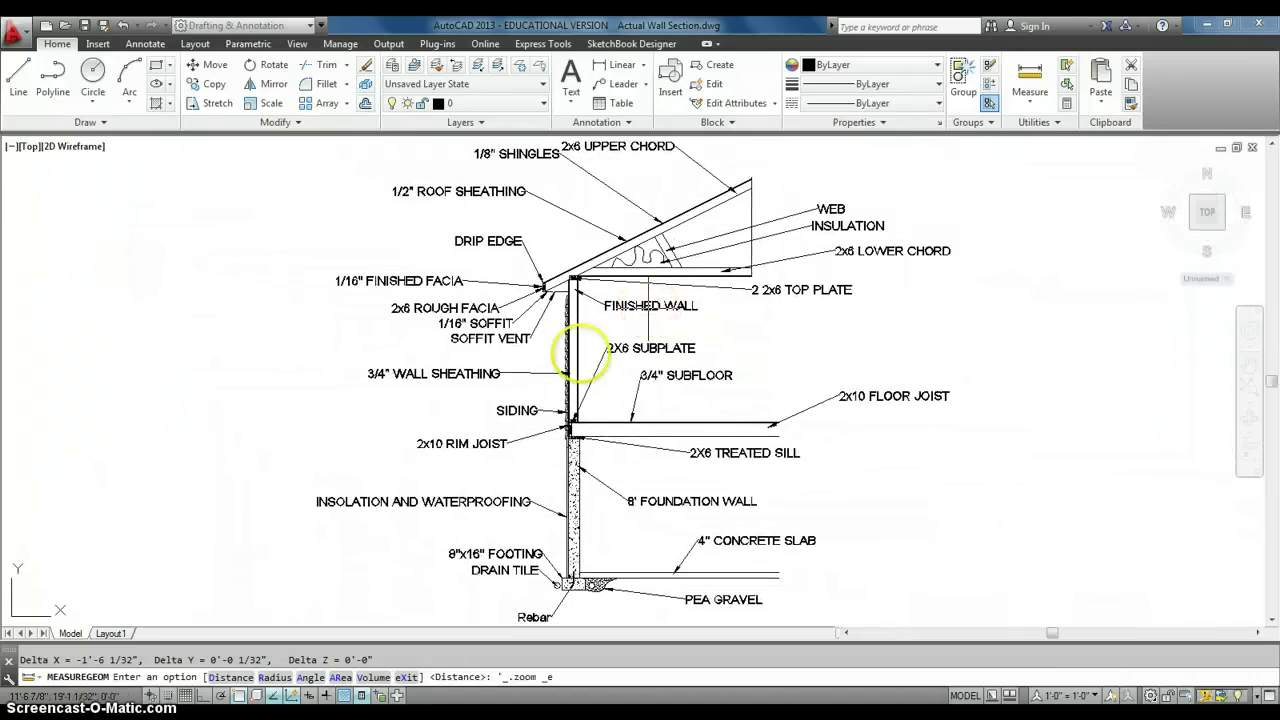
pyautogui.scroll(2, 632, 358)
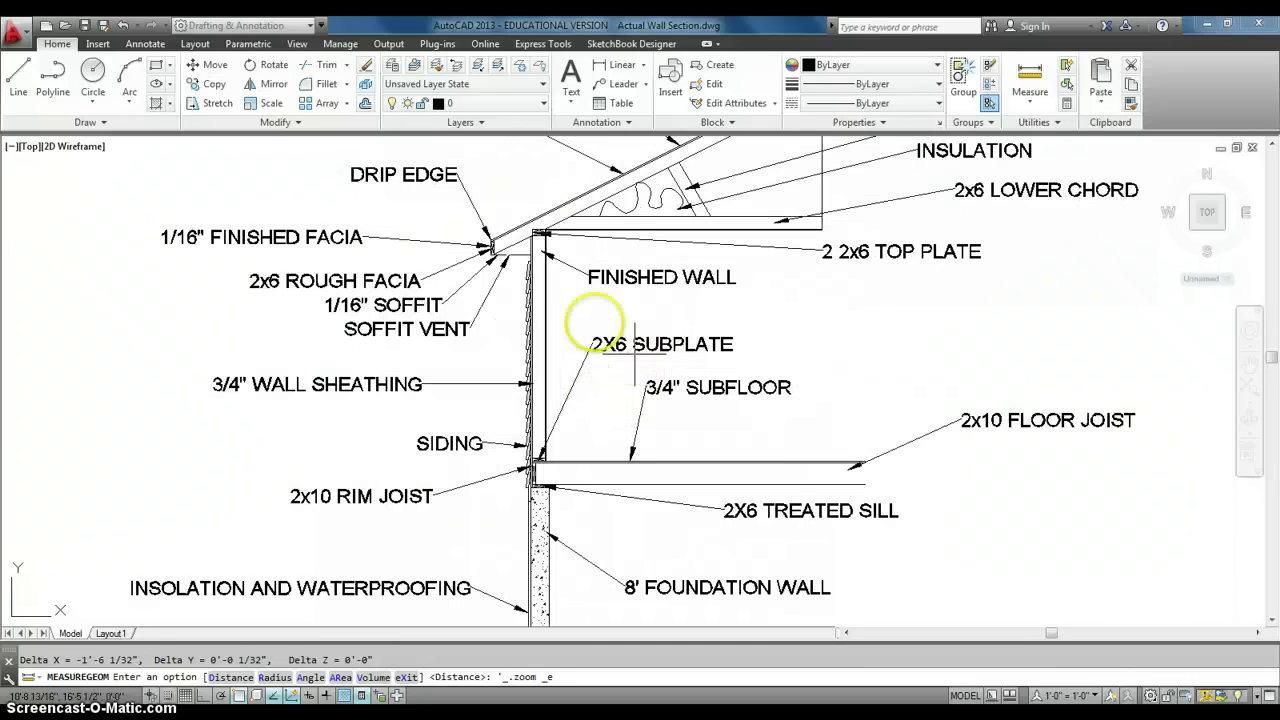
pyautogui.scroll(7, 563, 250)
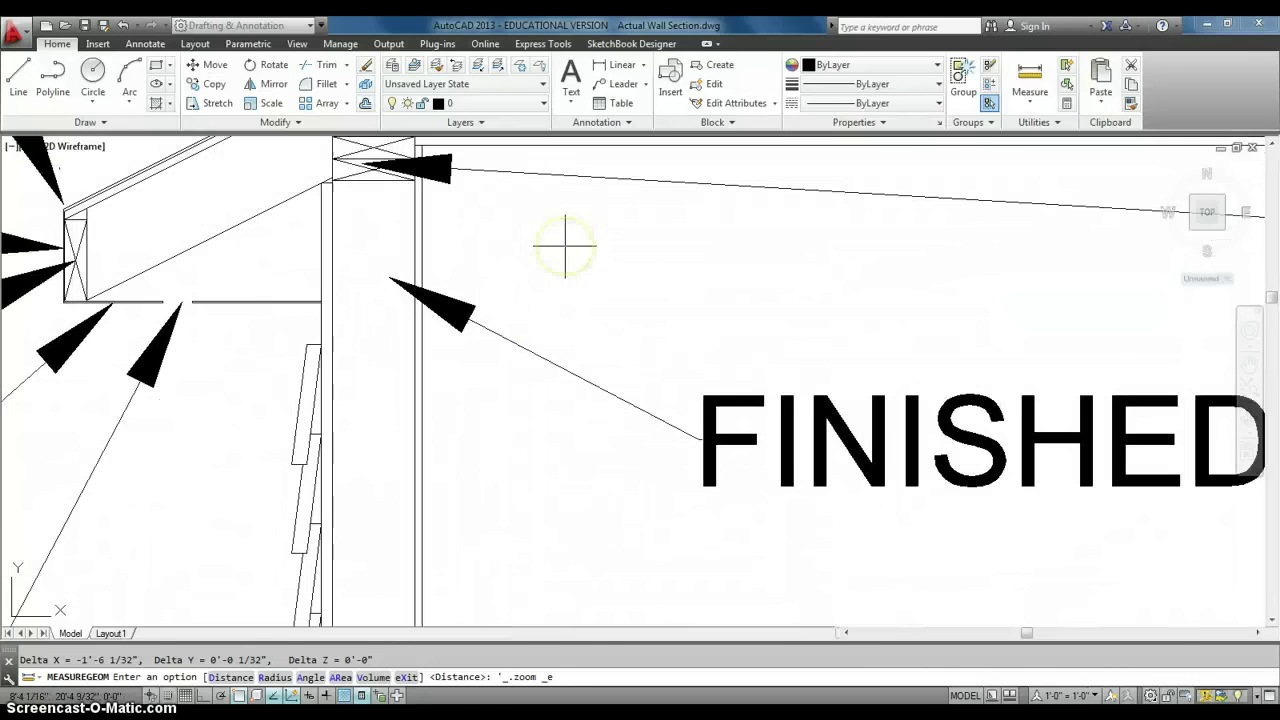
pyautogui.moveTo(551, 243); pyautogui.dragTo(538, 282, button='middle')
pyautogui.scroll(2, 503, 277)
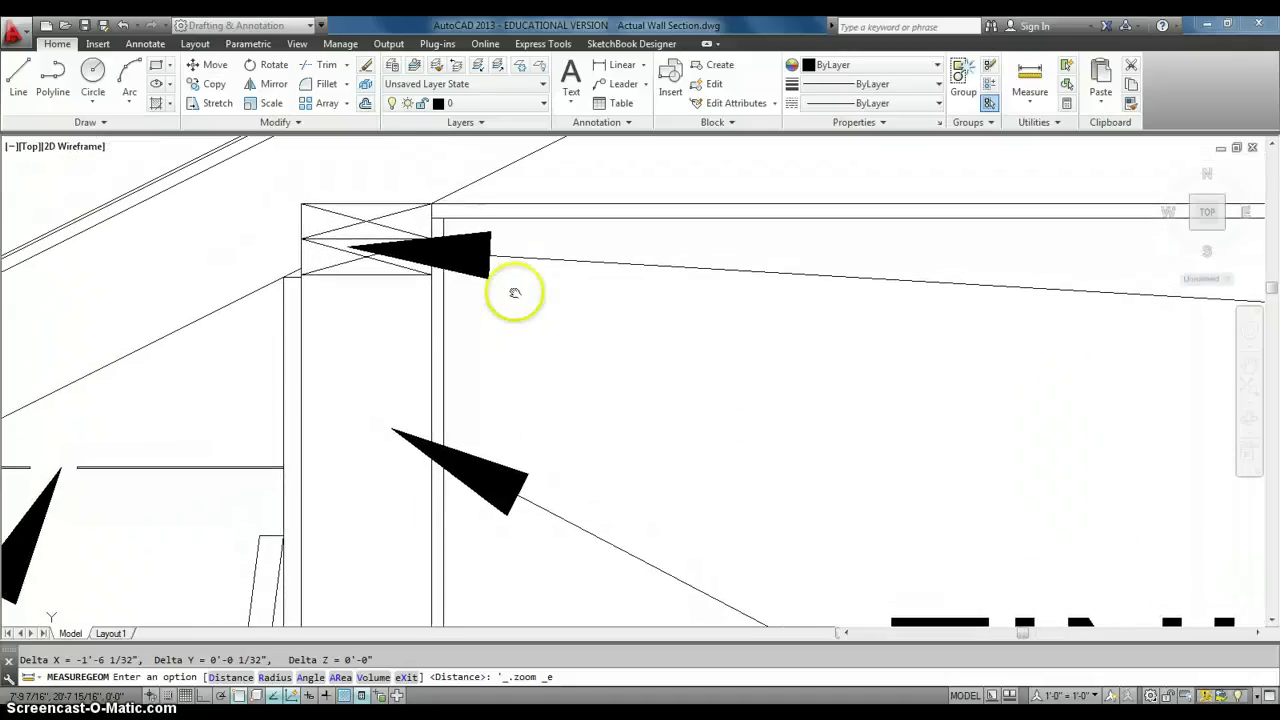
pyautogui.scroll(-6, 514, 292)
pyautogui.scroll(4, 514, 291)
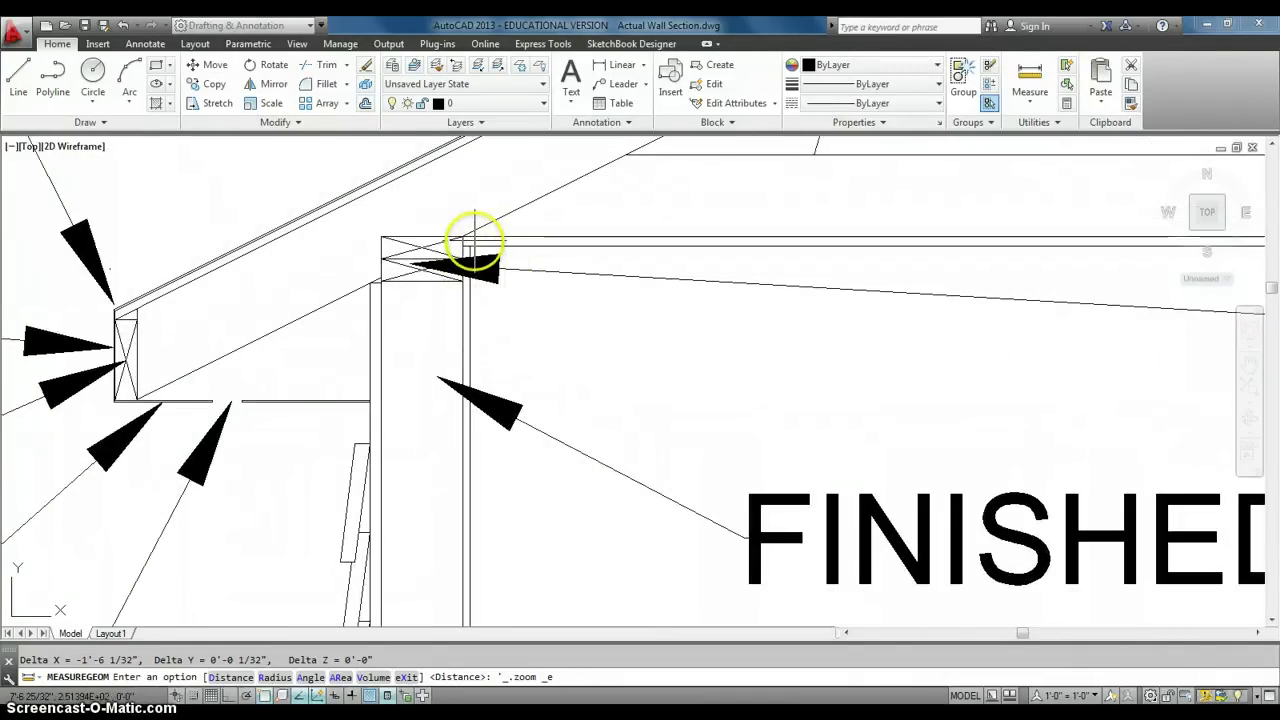
# - Measure the top plate corner offsets: 1/2" horizontally, then 5/8" vertically
pyautogui.click(1030, 75)
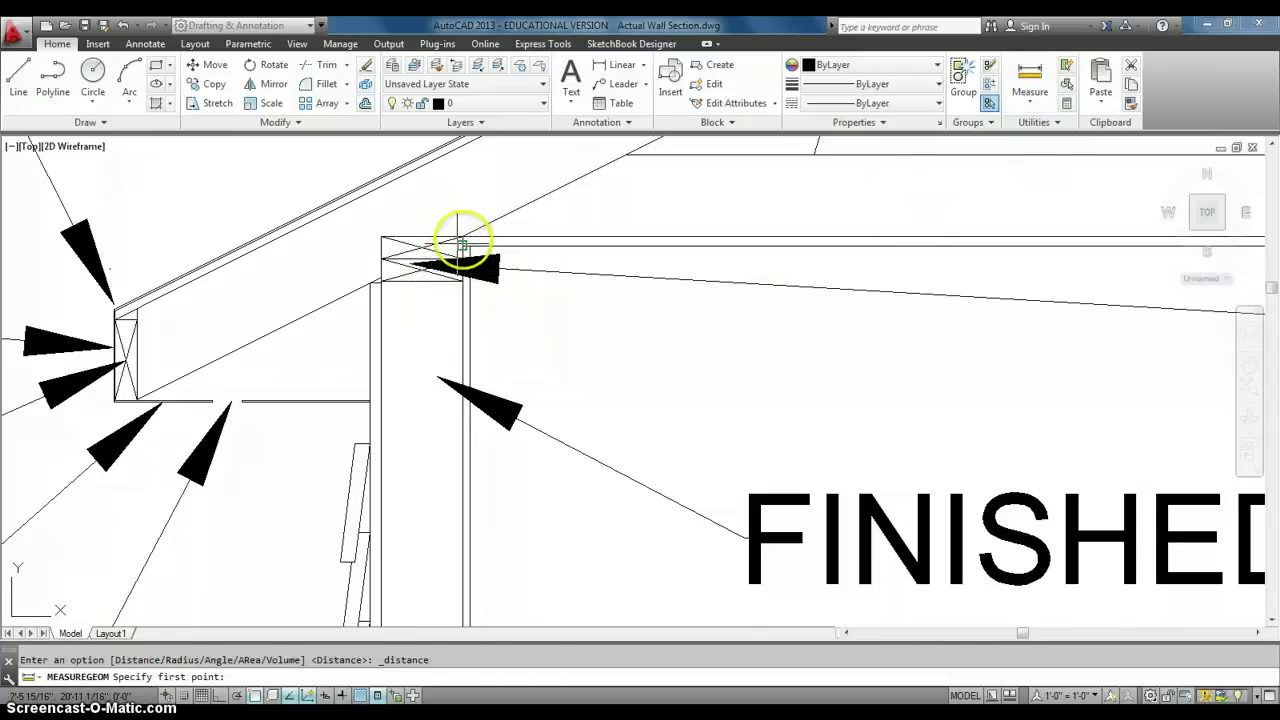
pyautogui.scroll(4, 462, 245)
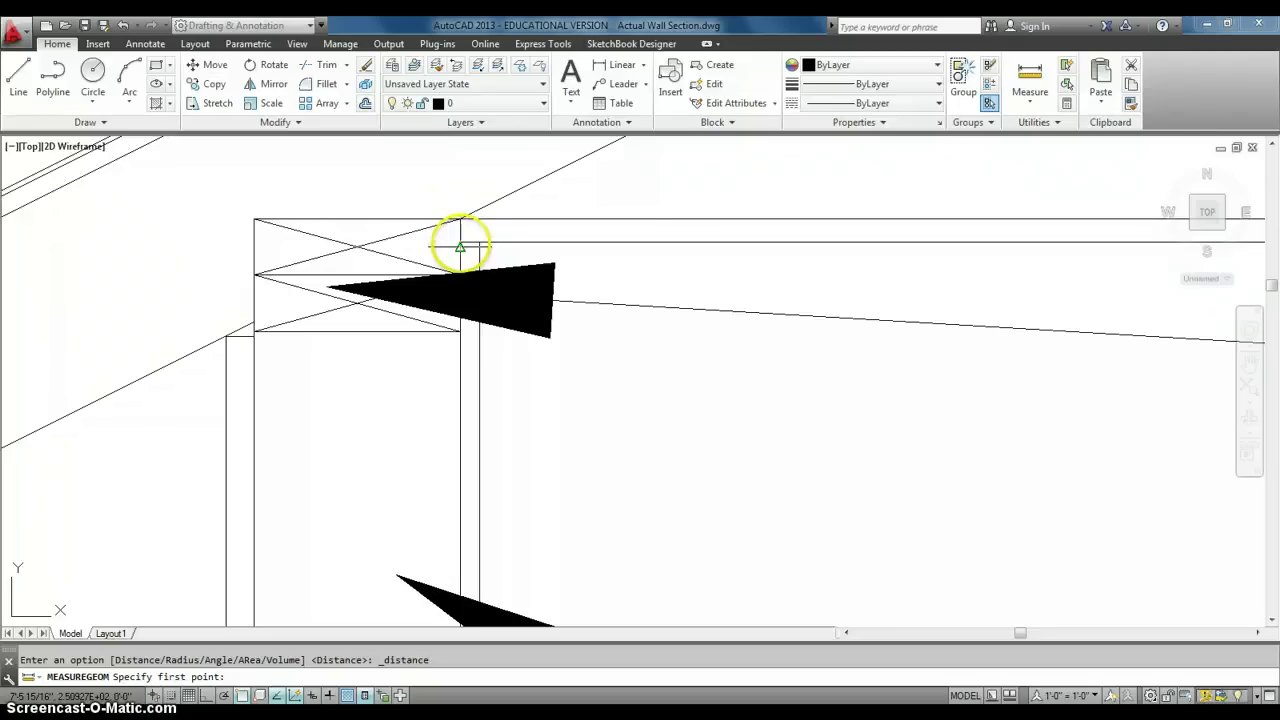
pyautogui.click(460, 242)
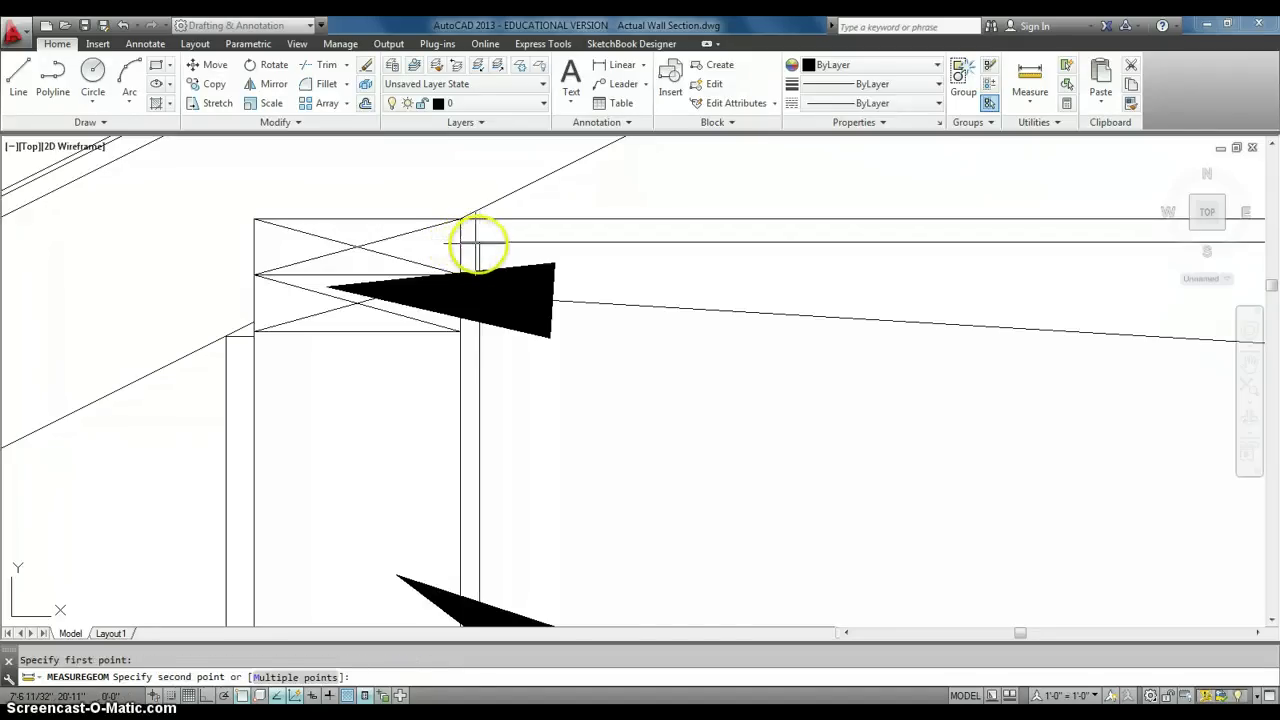
pyautogui.click(478, 242)
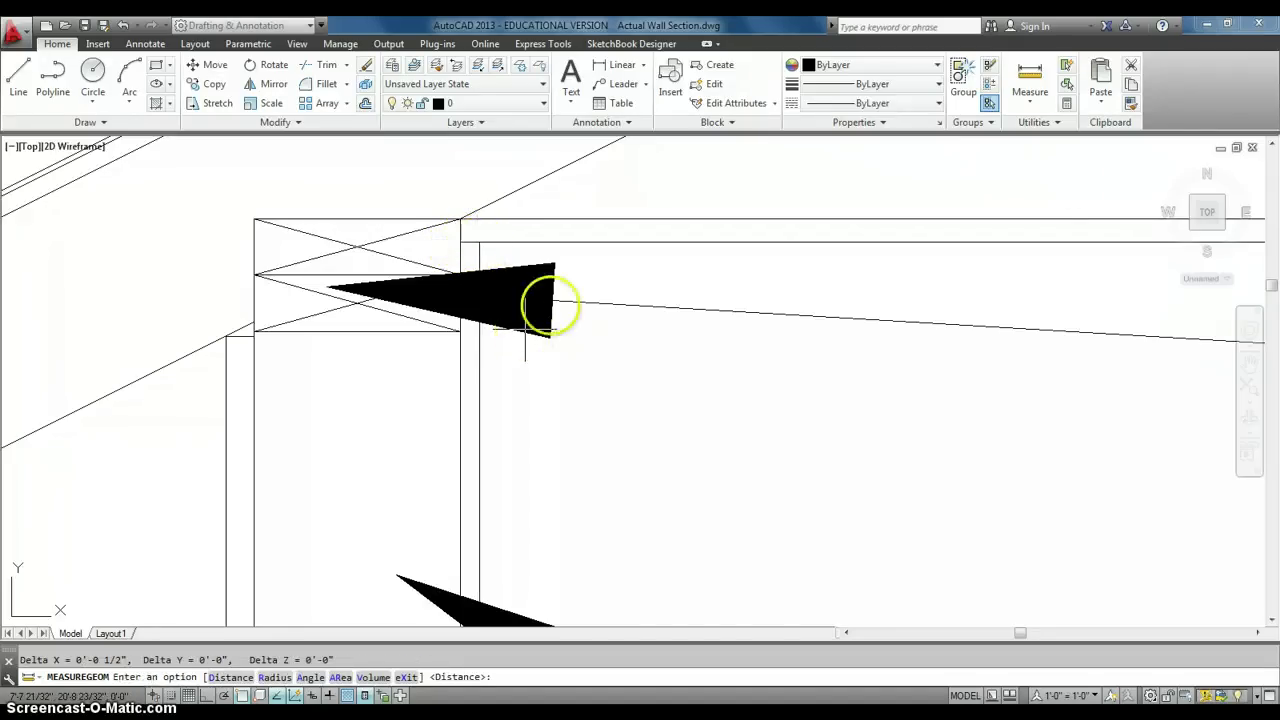
pyautogui.press('Return')
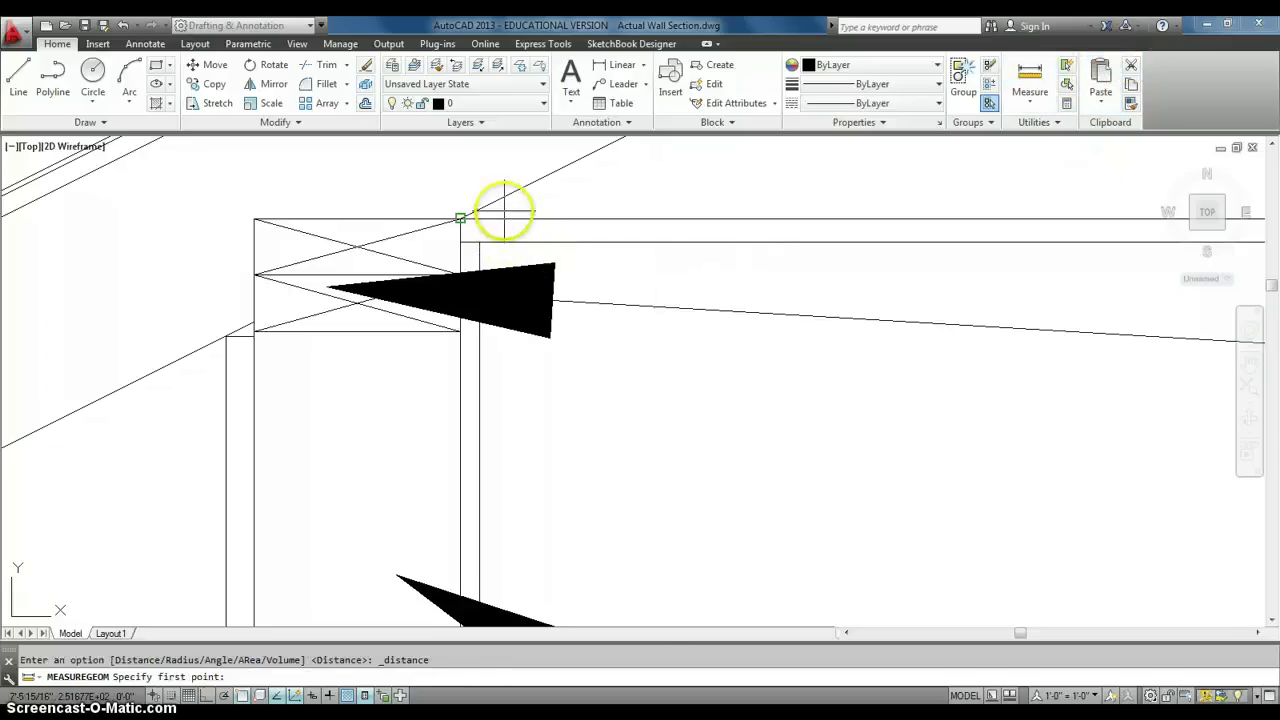
pyautogui.click(460, 217)
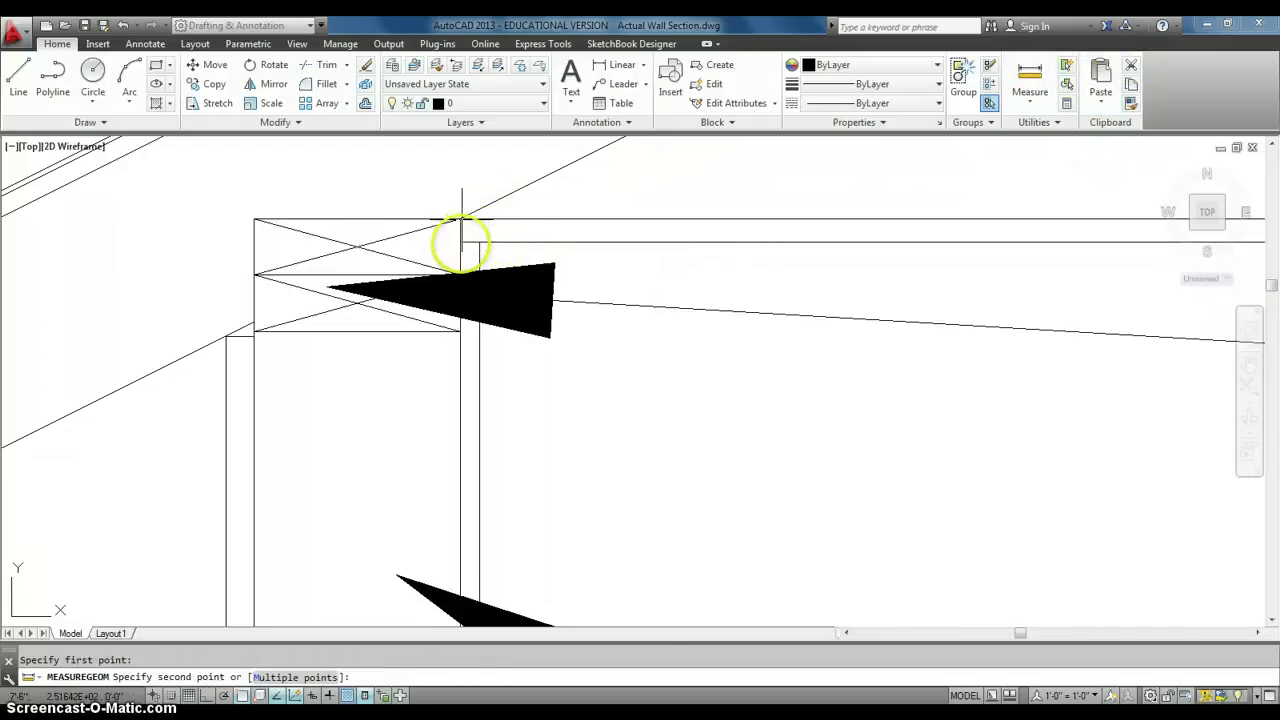
pyautogui.click(460, 242)
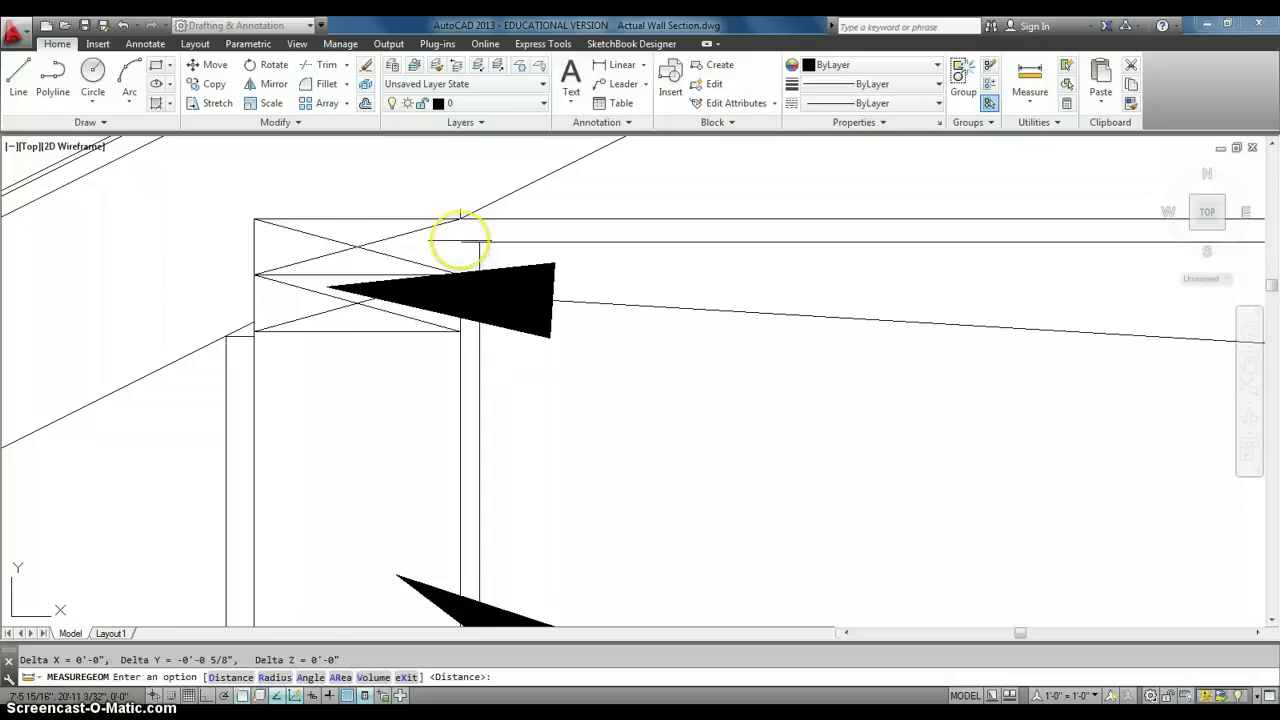
# - Zoom around the rim joist and treated sill, then show the wall from facia to footing
pyautogui.scroll(-6, 470, 243)
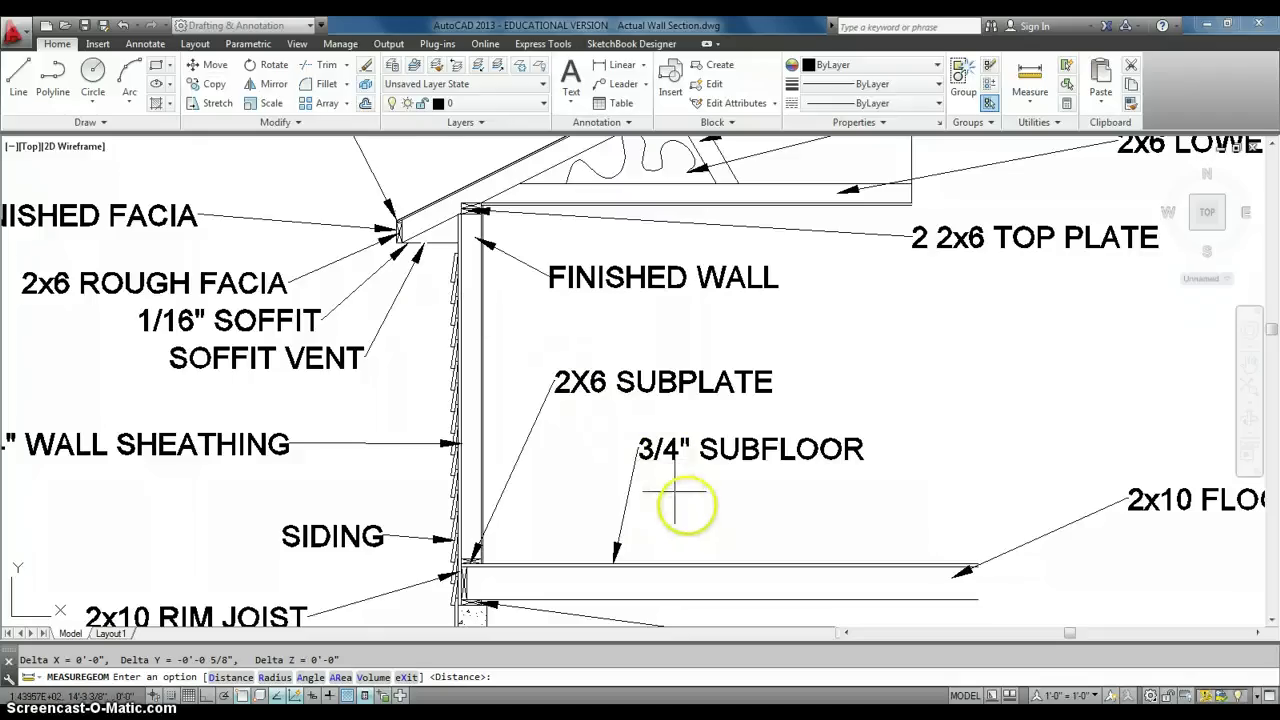
pyautogui.scroll(-6, 698, 520)
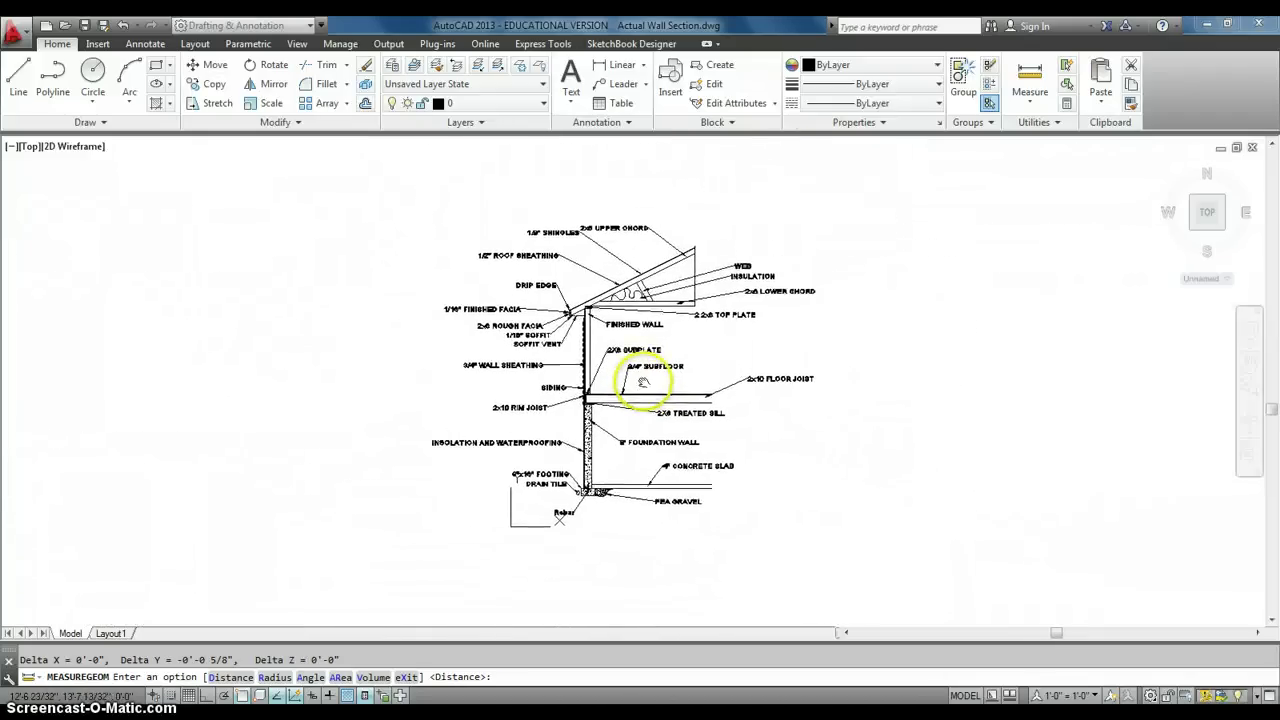
pyautogui.scroll(2, 643, 380)
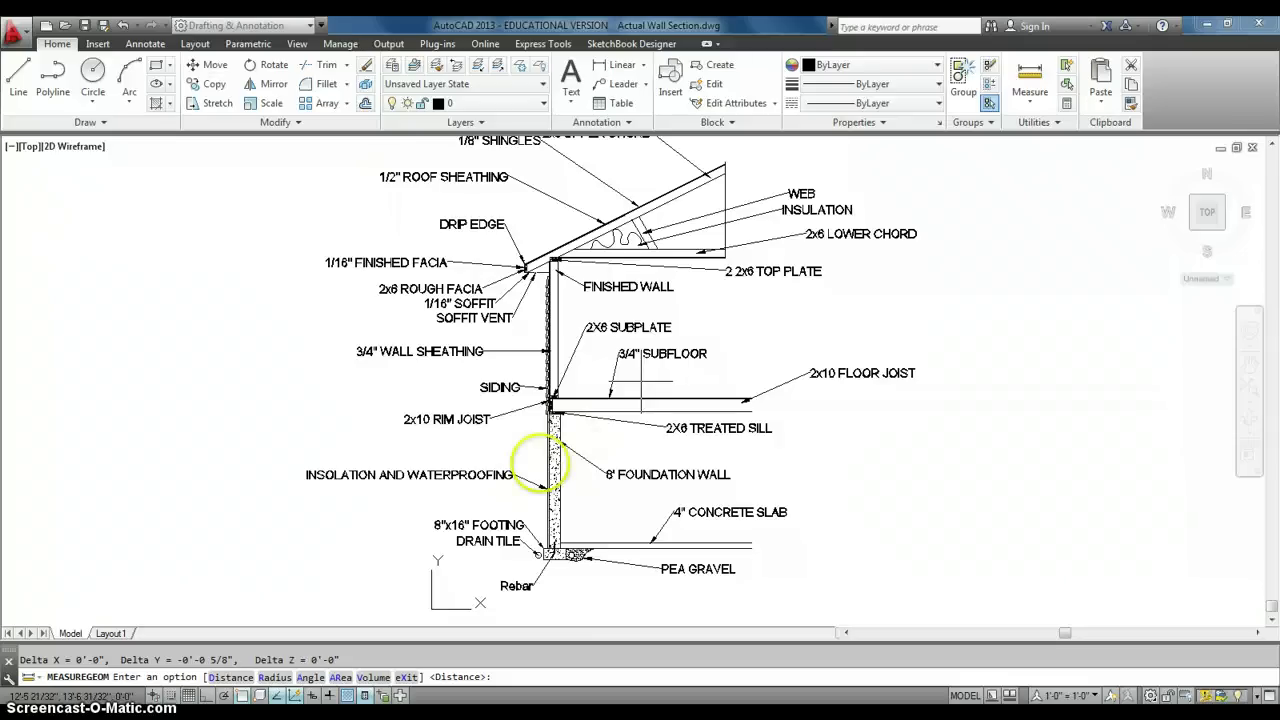
pyautogui.scroll(3, 572, 435)
pyautogui.scroll(2, 572, 435)
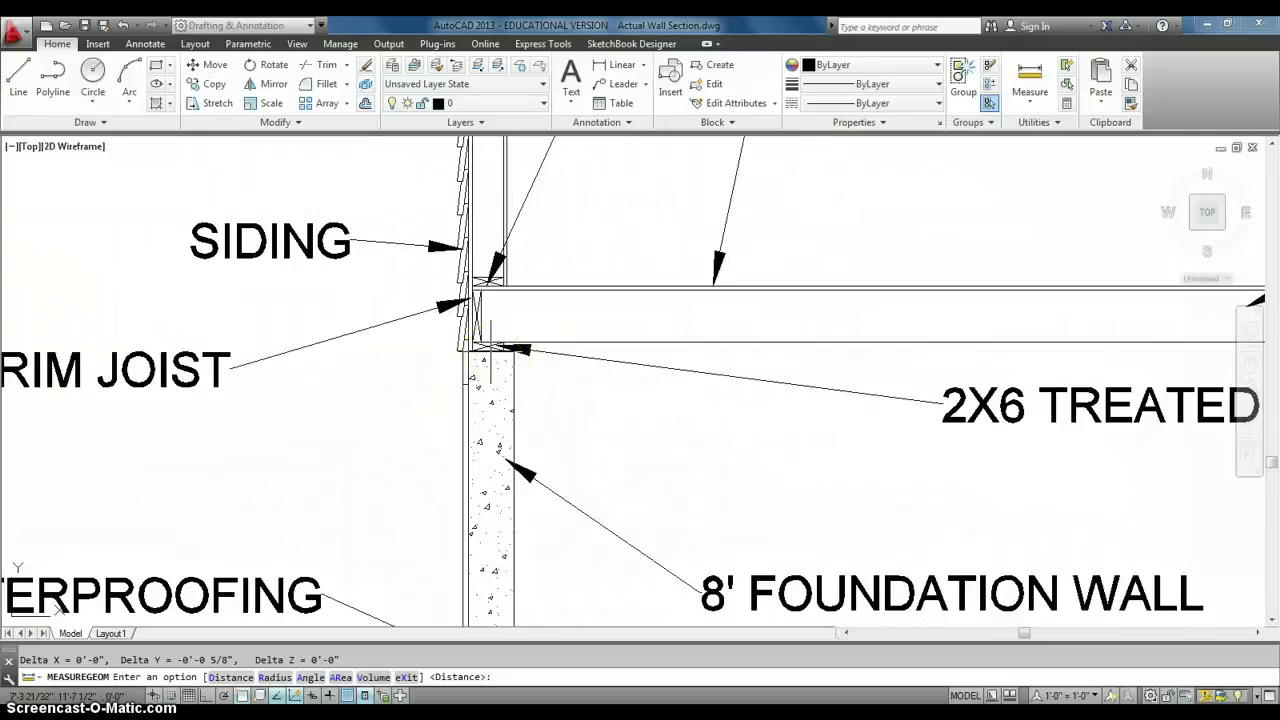
pyautogui.scroll(-5, 490, 350)
pyautogui.scroll(1, 480, 357)
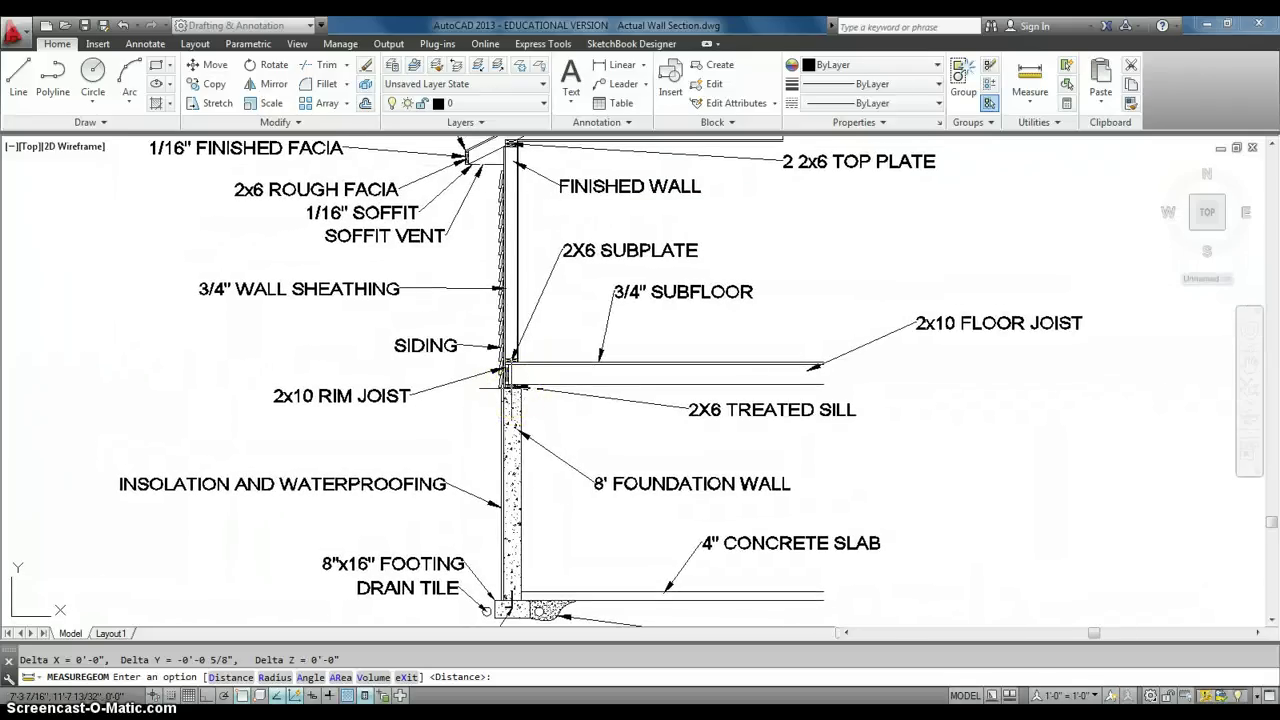
pyautogui.moveTo(514, 391)
pyautogui.mouseDown(button='middle')
pyautogui.moveTo(508, 412)
pyautogui.moveTo(509, 394)
pyautogui.mouseUp(button='middle')
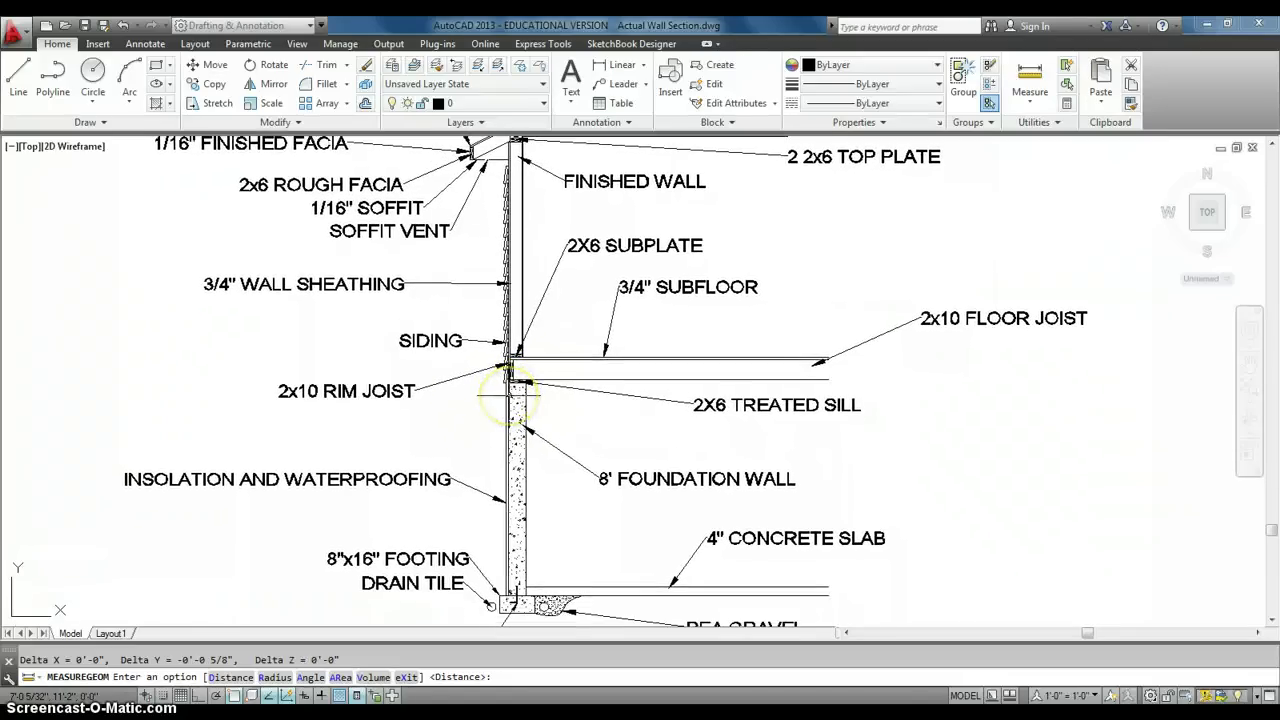
pyautogui.scroll(6, 509, 394)
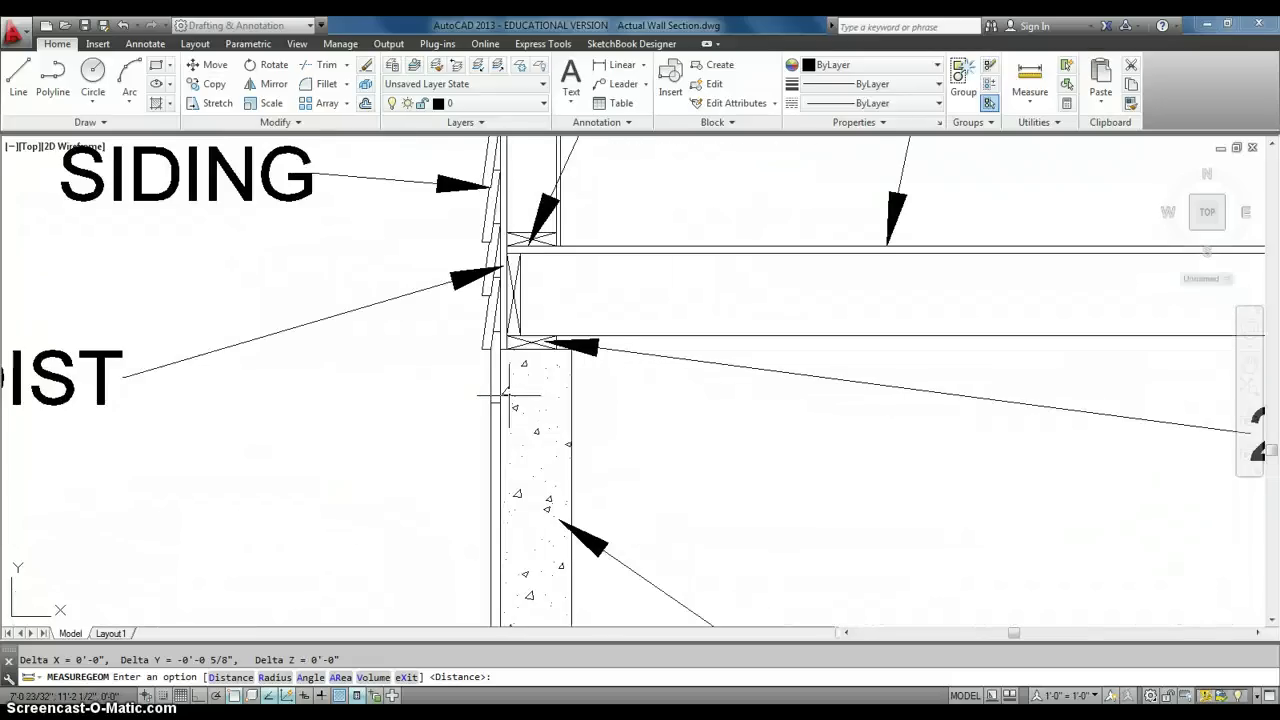
pyautogui.middleClick(508, 358)
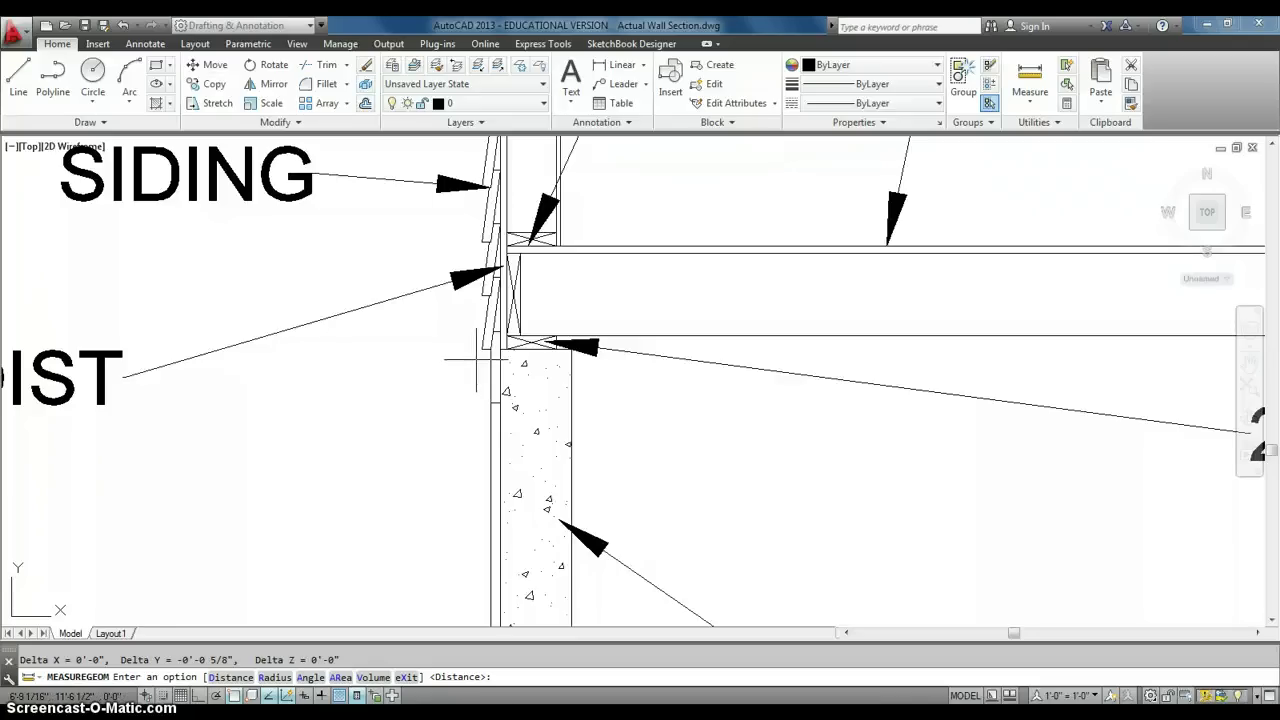
pyautogui.scroll(-3, 478, 356)
pyautogui.scroll(1, 500, 229)
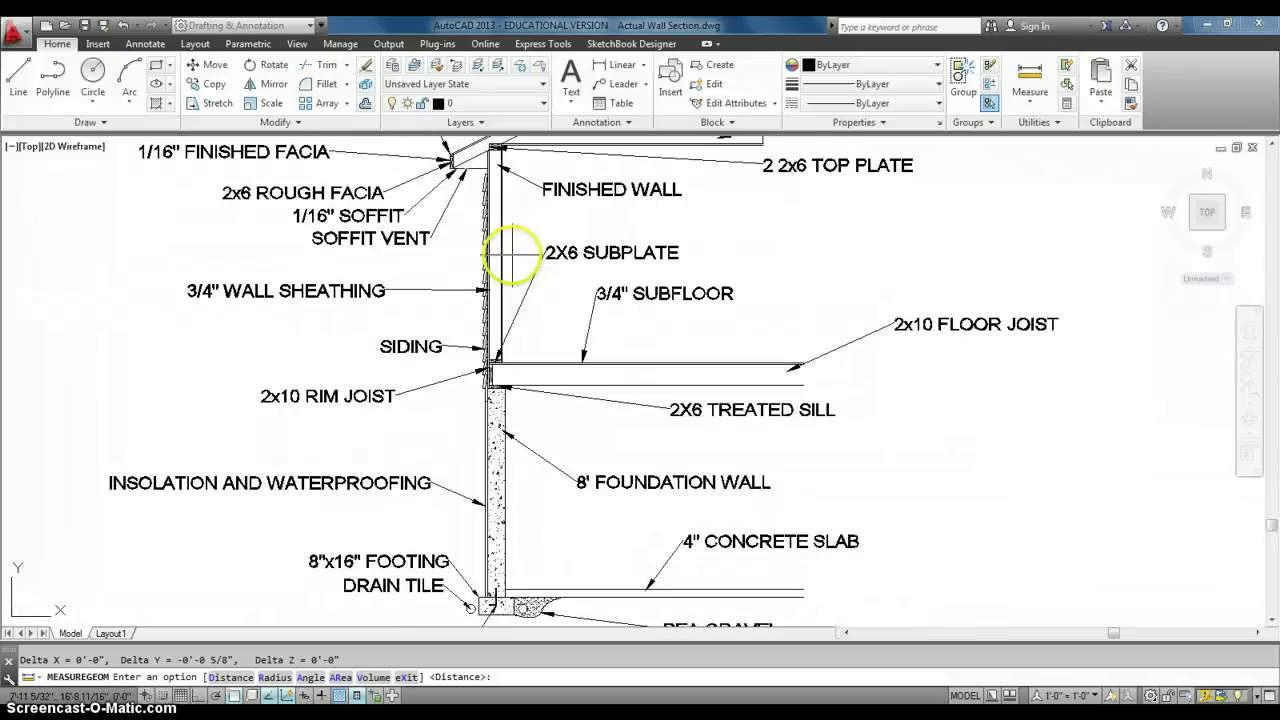
pyautogui.scroll(-3, 508, 270)
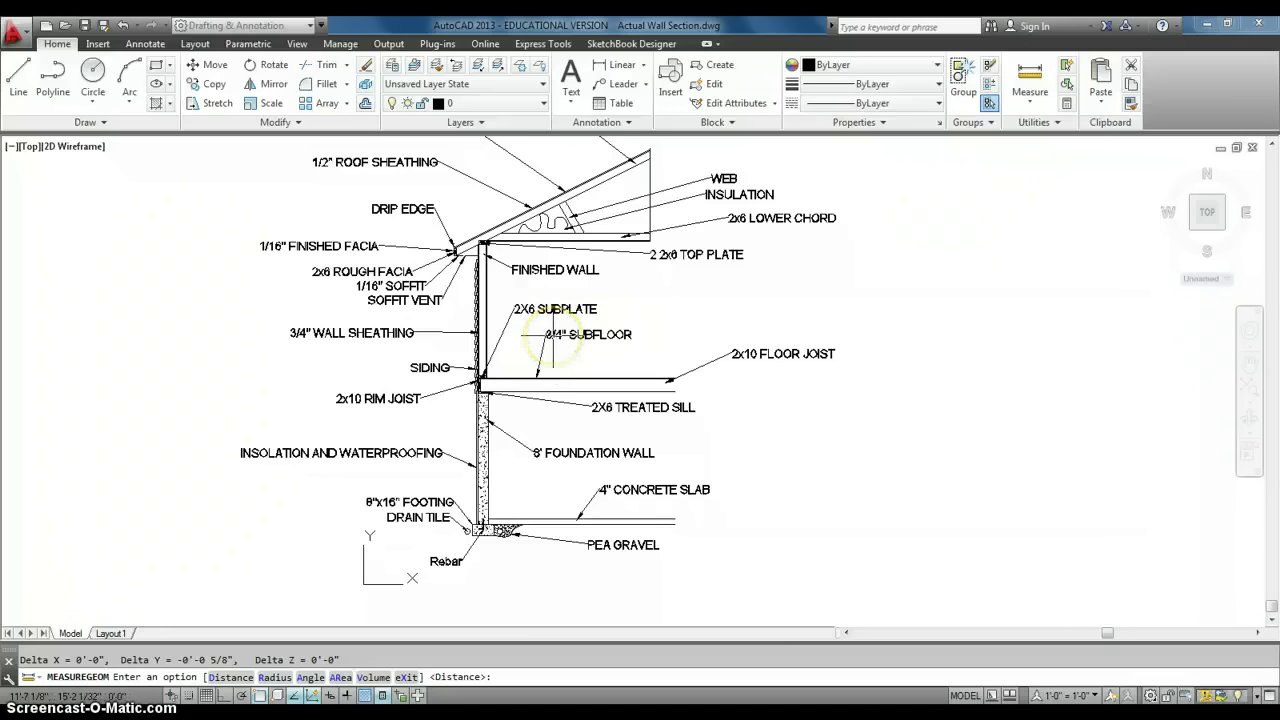
pyautogui.moveTo(556, 343); pyautogui.dragTo(547, 366, button='middle')
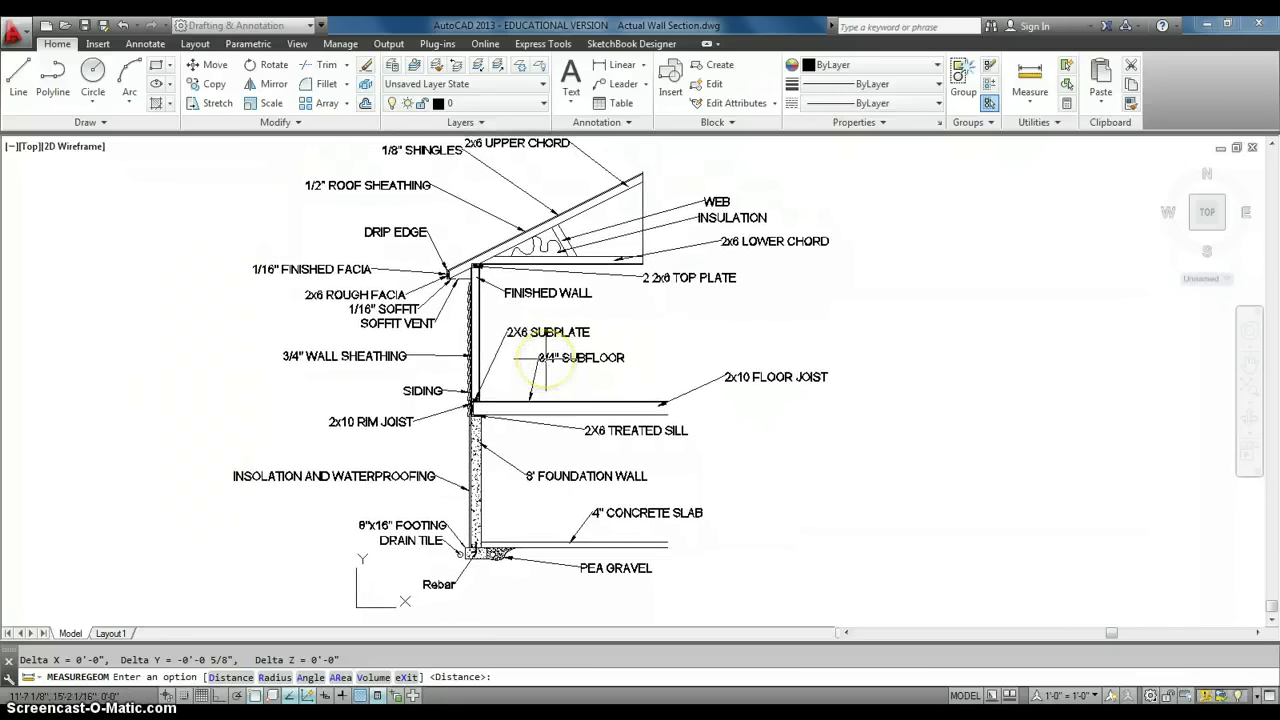
pyautogui.scroll(5, 530, 420)
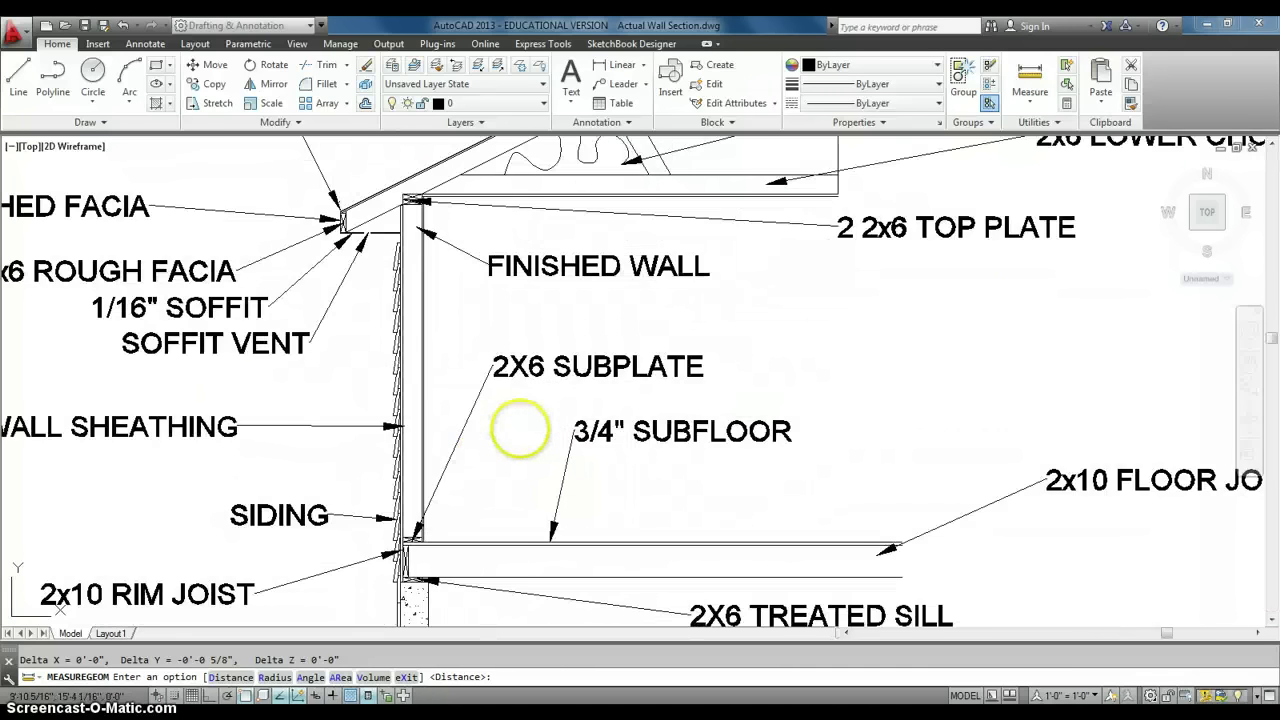
pyautogui.scroll(-2, 429, 294)
pyautogui.scroll(-2, 447, 278)
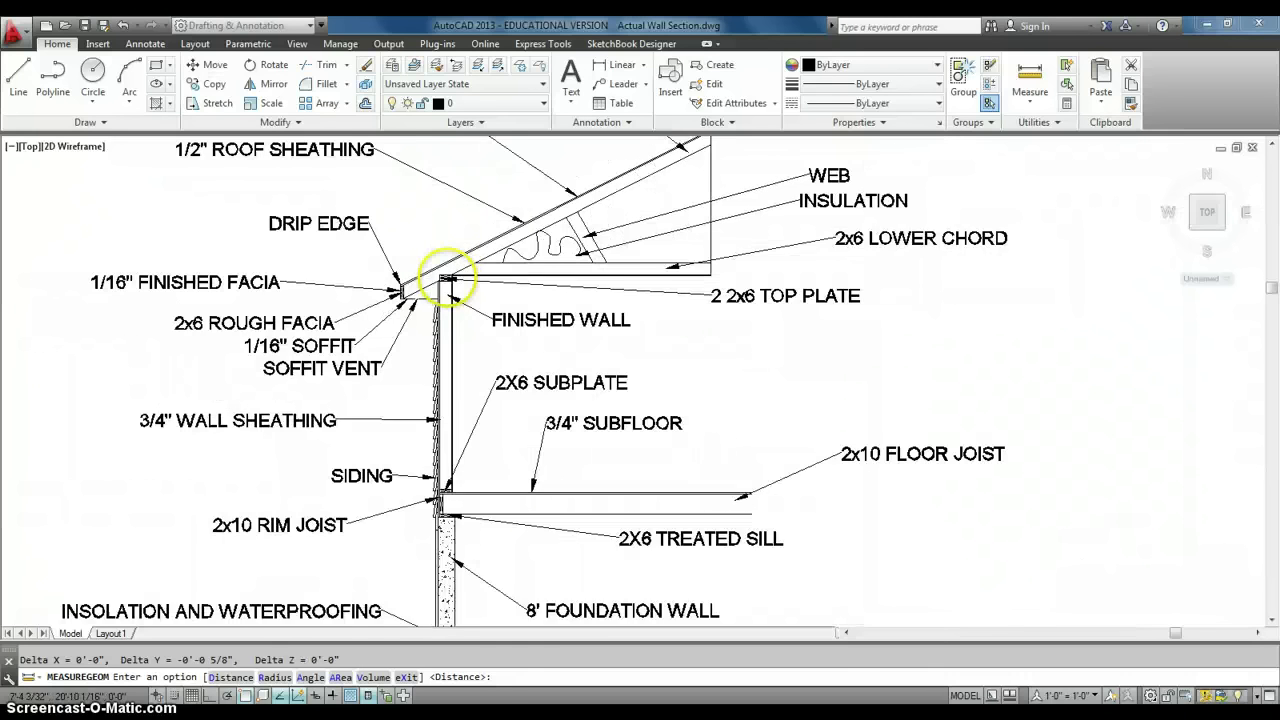
pyautogui.moveTo(447, 278); pyautogui.dragTo(457, 212, button='middle')
pyautogui.scroll(5, 480, 433)
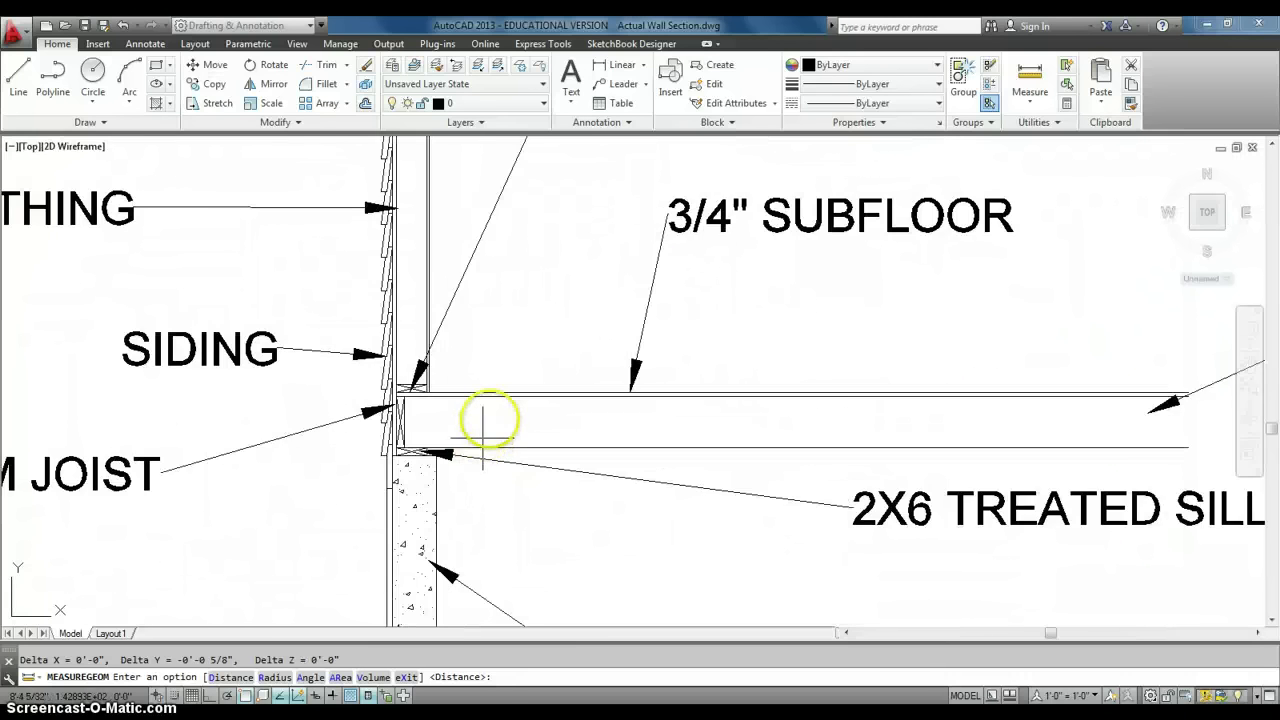
pyautogui.scroll(-5, 485, 420)
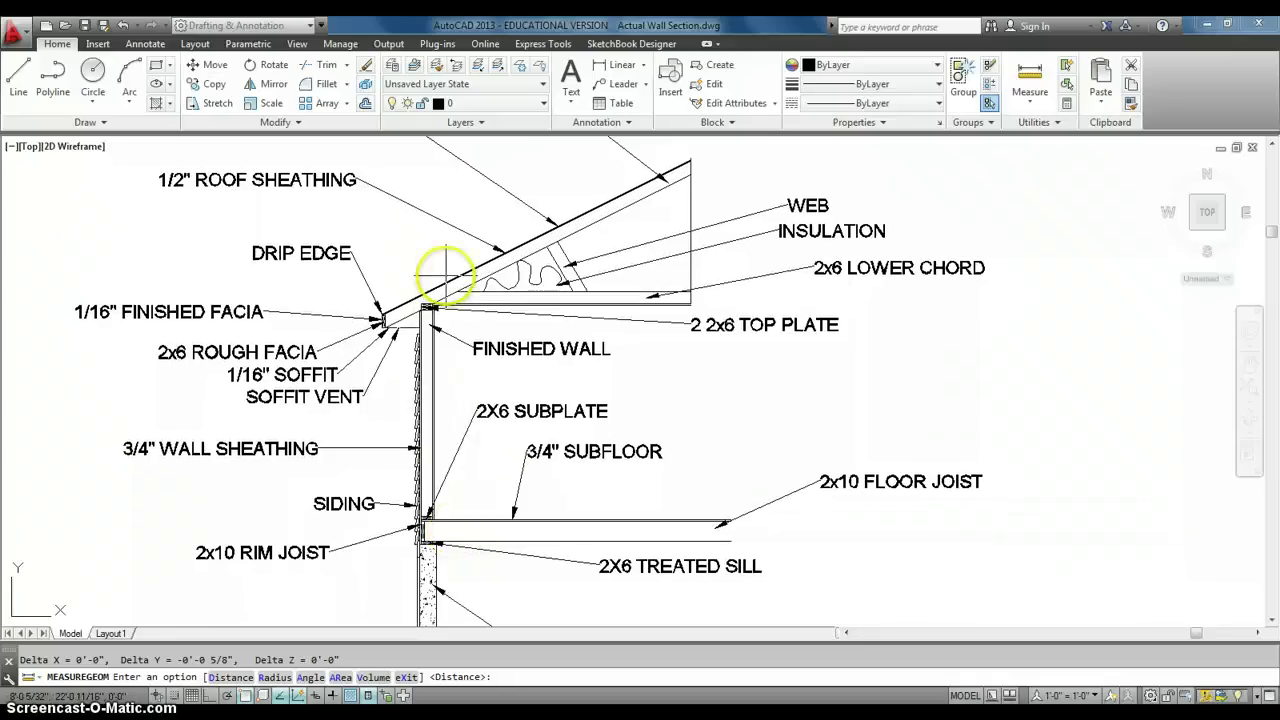
pyautogui.moveTo(447, 272); pyautogui.dragTo(455, 471, button='middle')
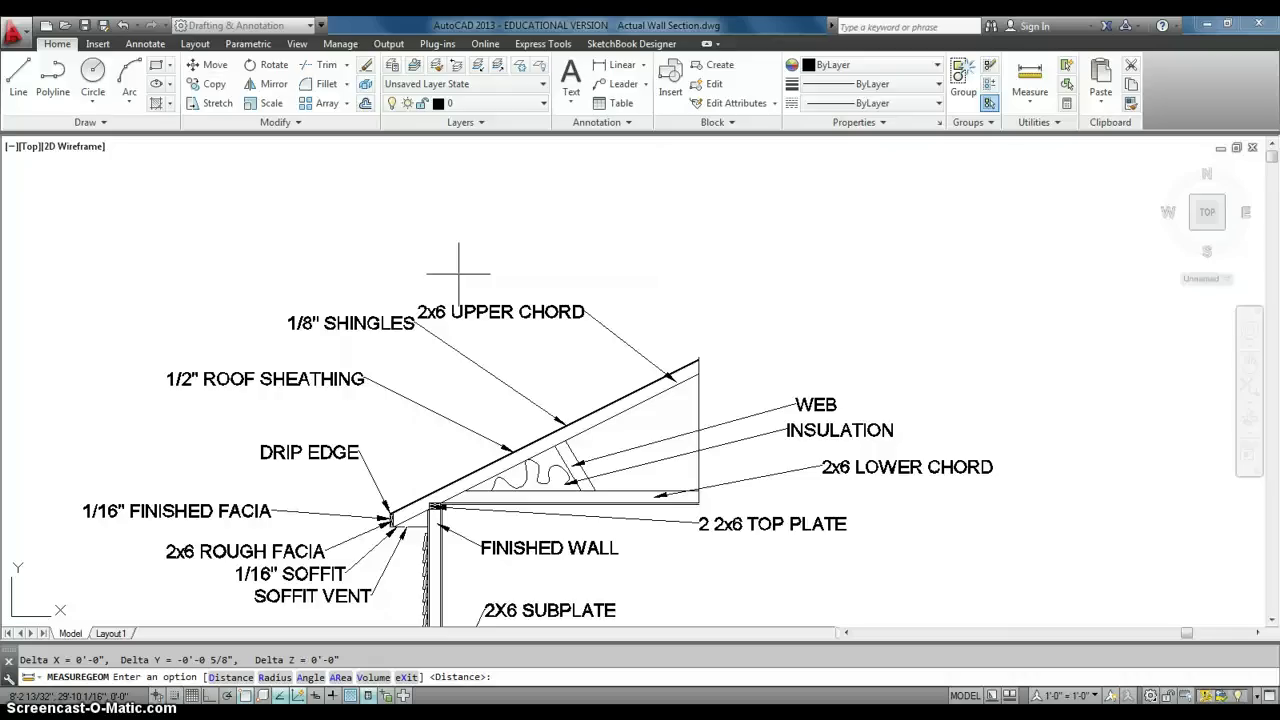
pyautogui.scroll(-3, 458, 272)
# - Turn off the Annotations layer so the wall section shows only unlabeled linework
pyautogui.moveTo(491, 300)
pyautogui.mouseDown(button='middle')
pyautogui.moveTo(486, 223)
pyautogui.moveTo(425, 262)
pyautogui.moveTo(414, 186)
pyautogui.mouseUp(button='middle')
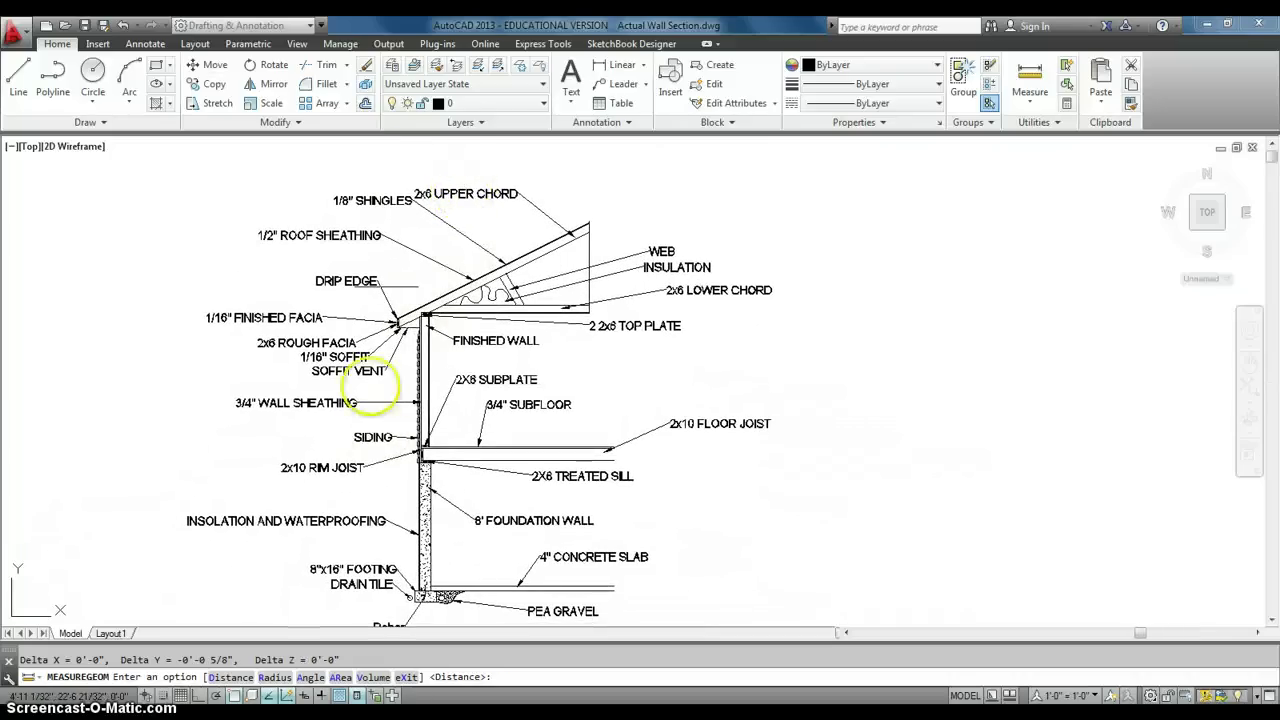
pyautogui.click(480, 104)
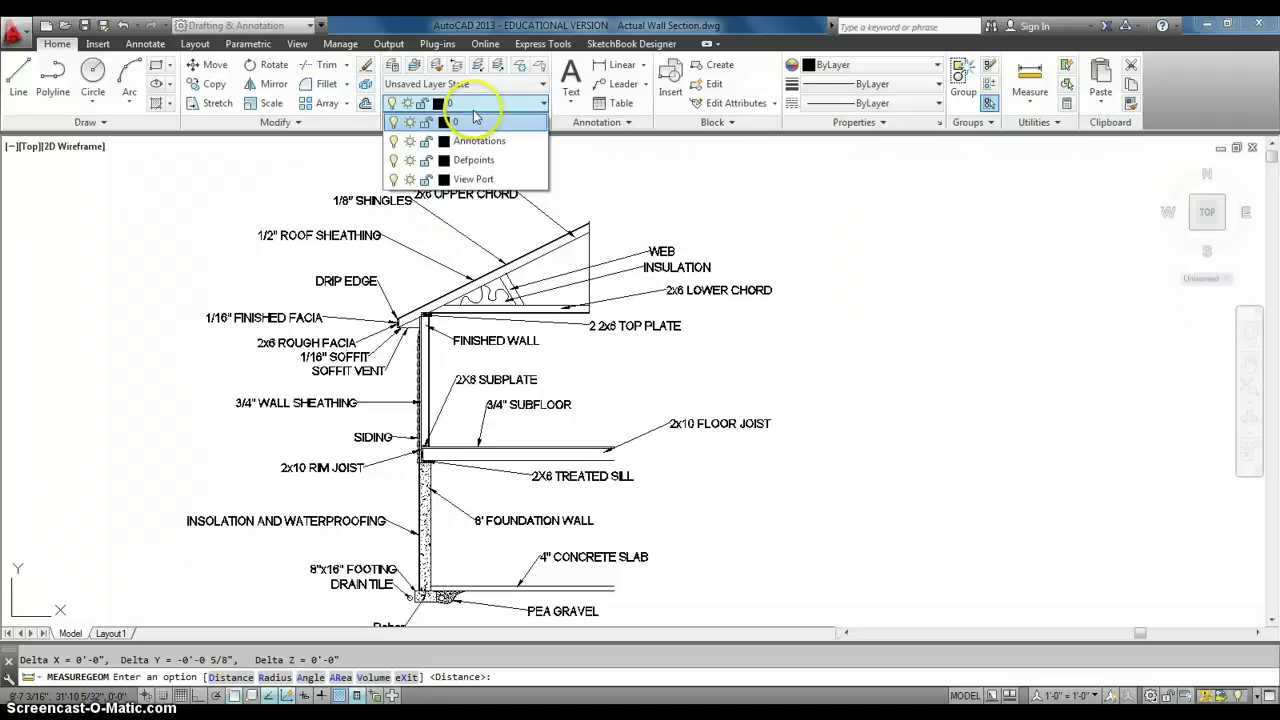
pyautogui.click(393, 141)
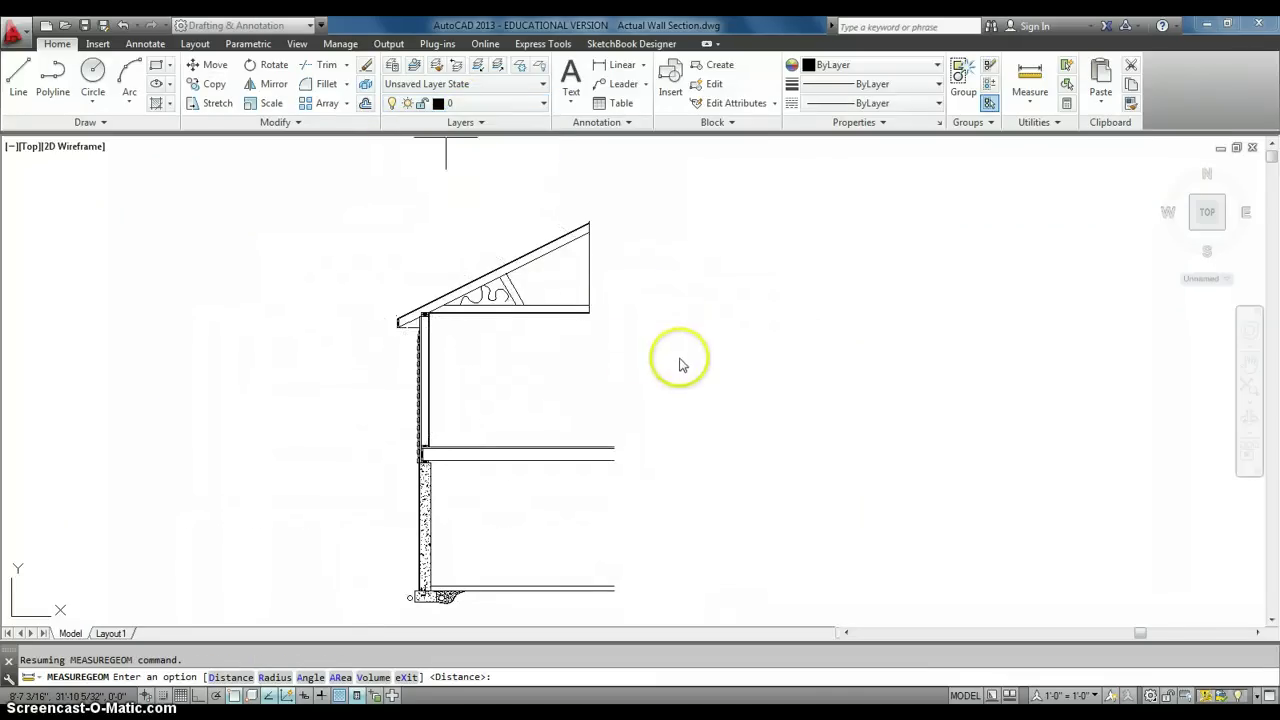
pyautogui.moveTo(634, 349)
pyautogui.mouseDown(button='middle')
pyautogui.moveTo(525, 333)
pyautogui.moveTo(505, 316)
pyautogui.mouseUp(button='middle')
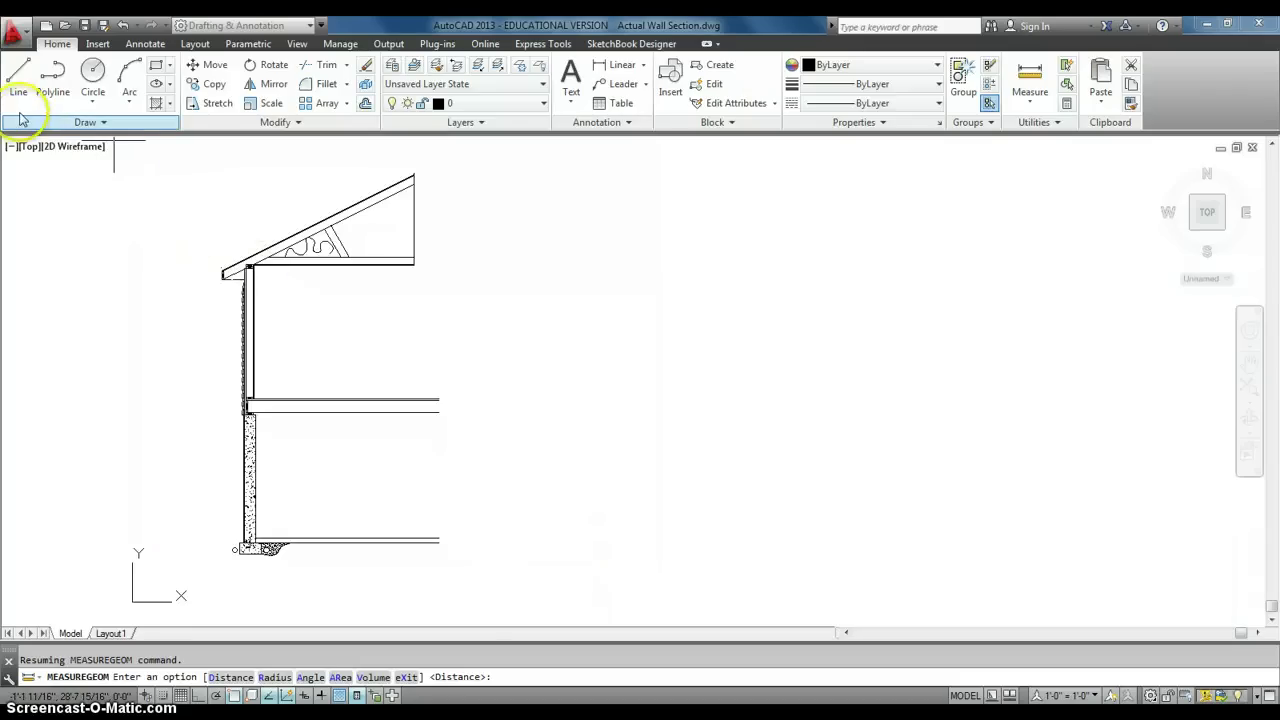
# - Place the first corner of a new footing in empty space beside the wall section
pyautogui.click(18, 80)
pyautogui.moveTo(528, 478)
pyautogui.mouseDown(button='middle')
pyautogui.moveTo(511, 460)
pyautogui.moveTo(511, 379)
pyautogui.mouseUp(button='middle')
pyautogui.scroll(5, 206, 434)
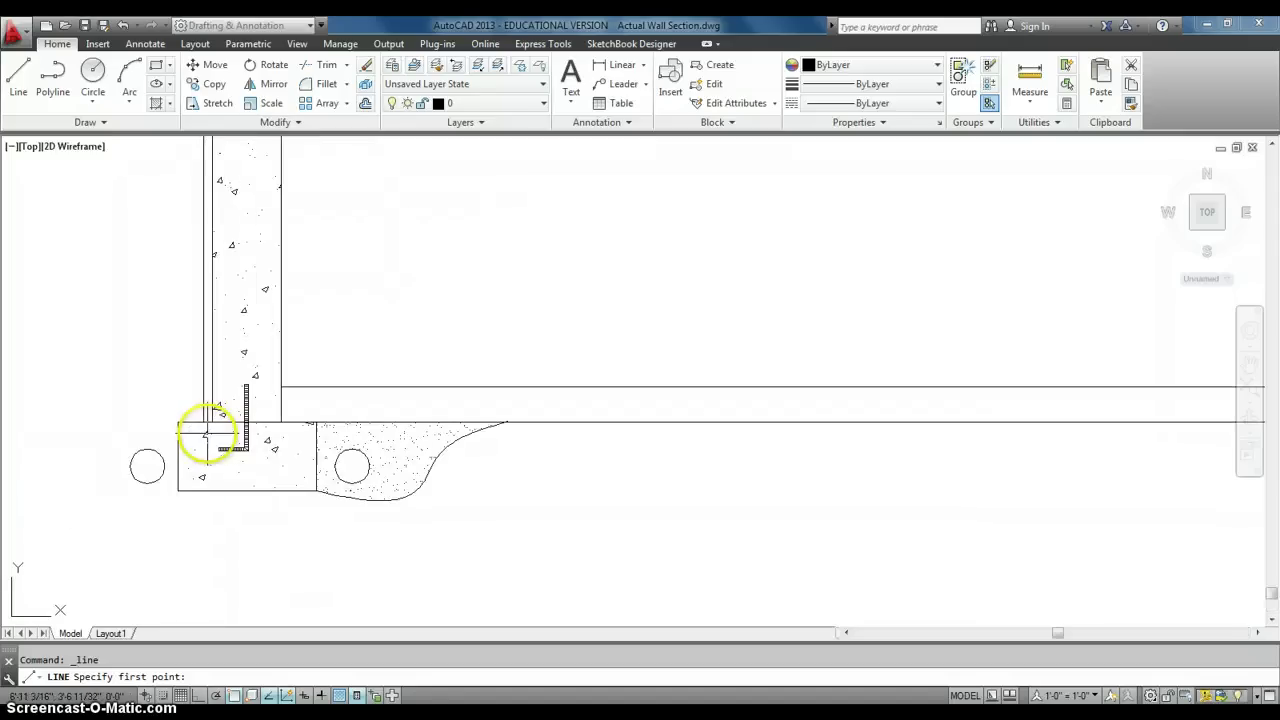
pyautogui.moveTo(187, 405)
pyautogui.mouseDown(button='middle')
pyautogui.moveTo(194, 371)
pyautogui.moveTo(262, 358)
pyautogui.mouseUp(button='middle')
pyautogui.scroll(2, 196, 369)
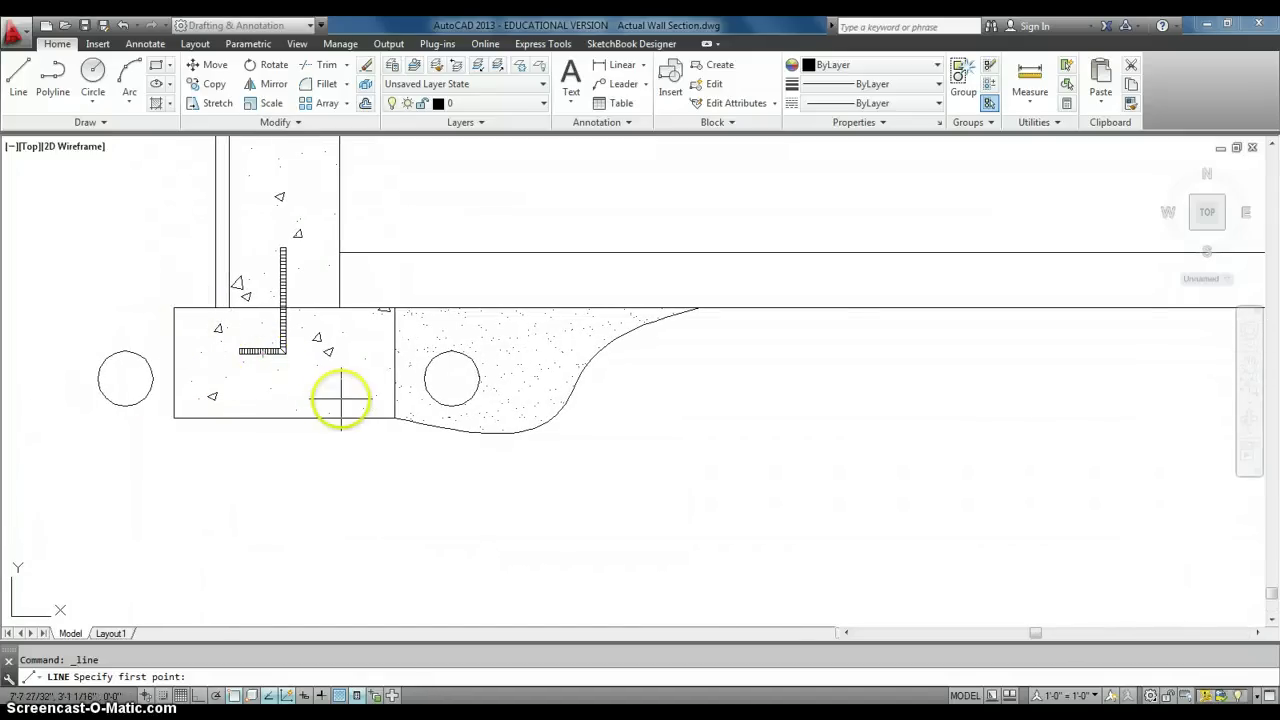
pyautogui.scroll(-6, 340, 399)
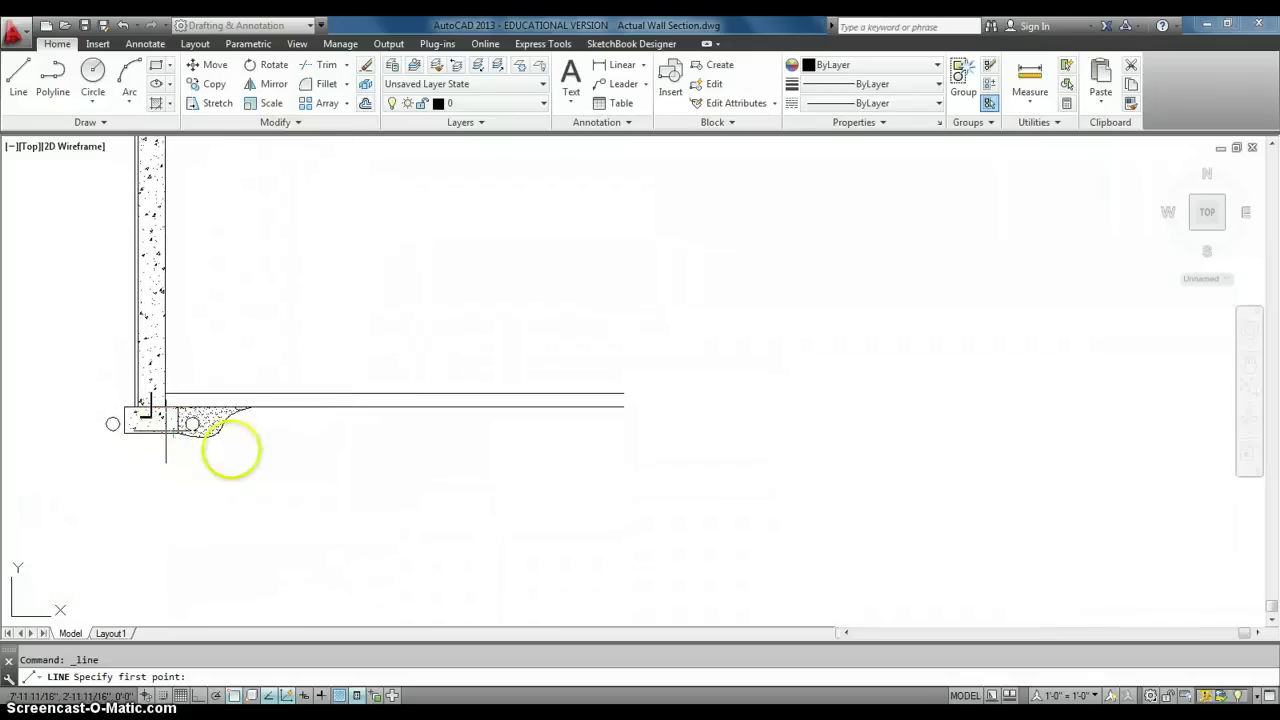
pyautogui.moveTo(711, 466)
pyautogui.mouseDown(button='middle')
pyautogui.moveTo(683, 457)
pyautogui.moveTo(609, 477)
pyautogui.mouseUp(button='middle')
pyautogui.scroll(-2, 585, 474)
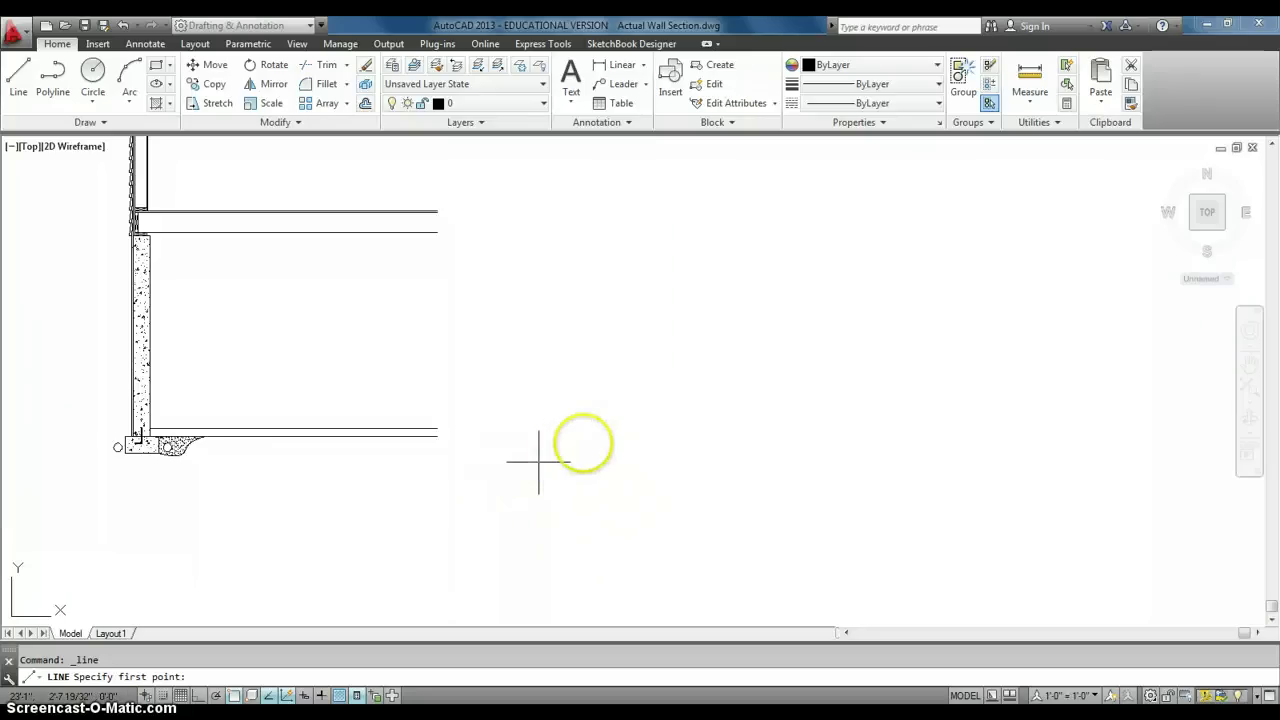
pyautogui.click(588, 440)
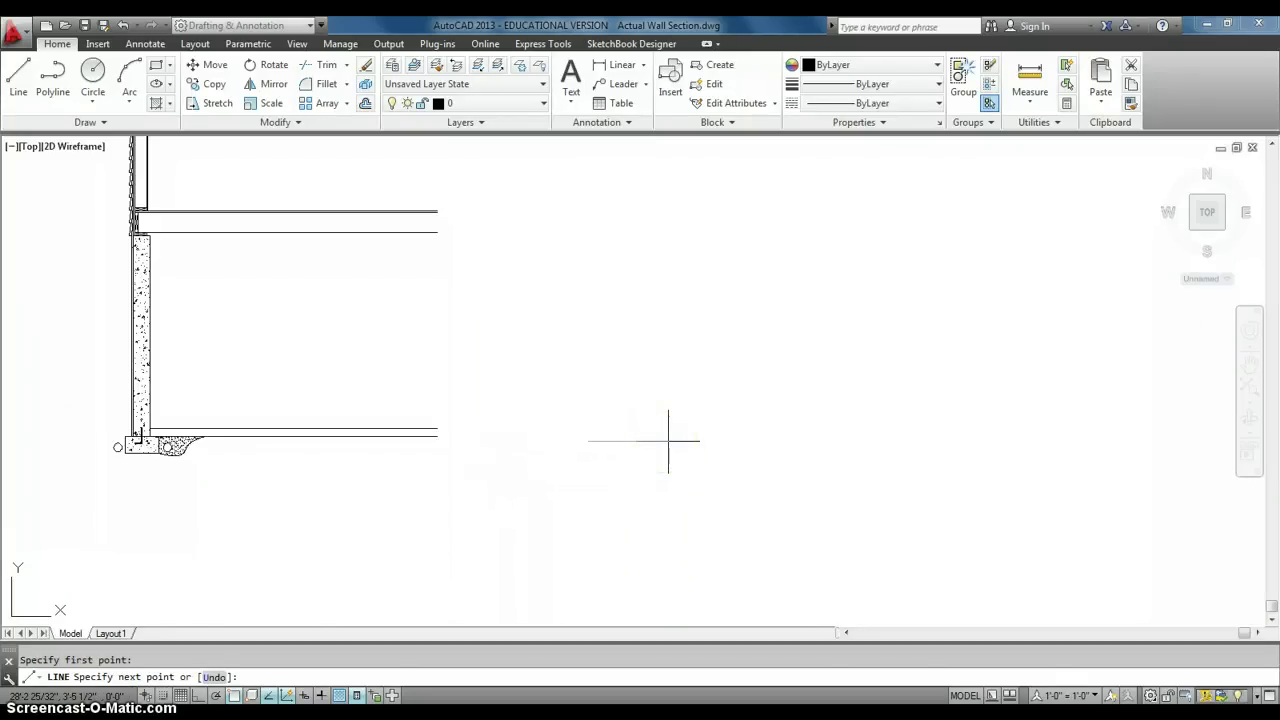
# - With polar tracking, draw the 16", 8", 16" footing edges and close the rectangle
pyautogui.click(216, 694)
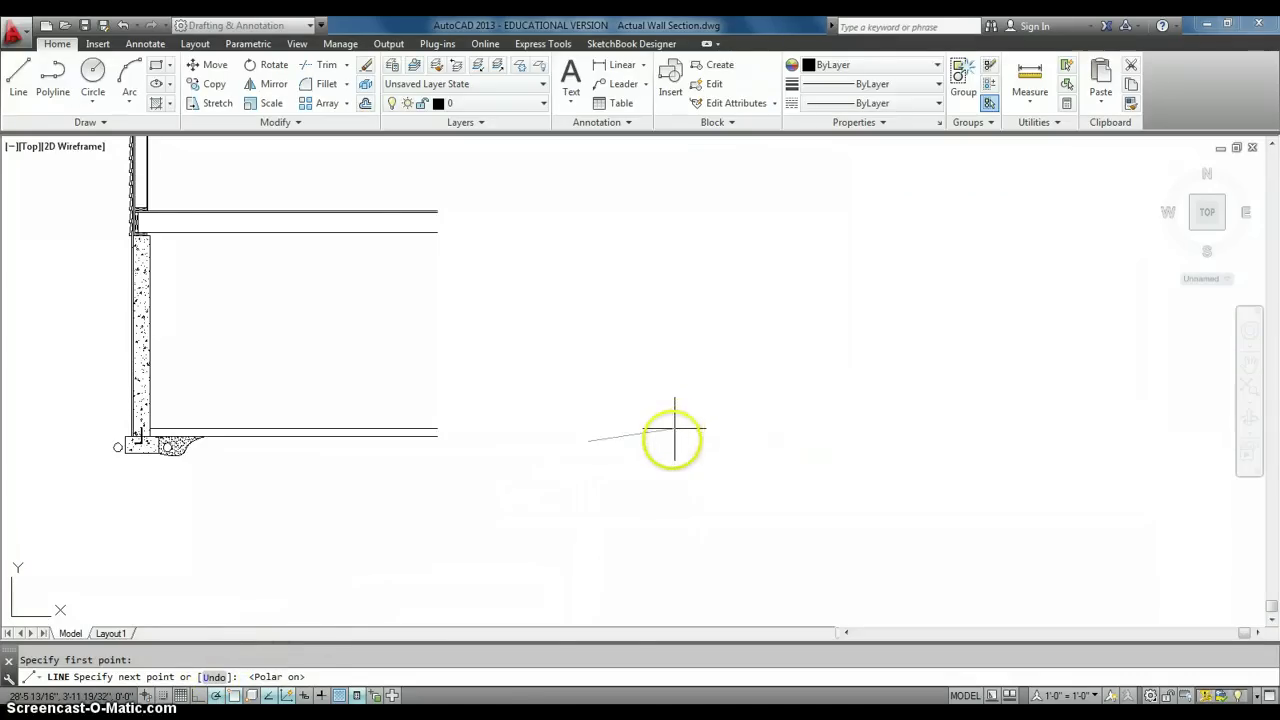
pyautogui.write('"')
pyautogui.press('Return')
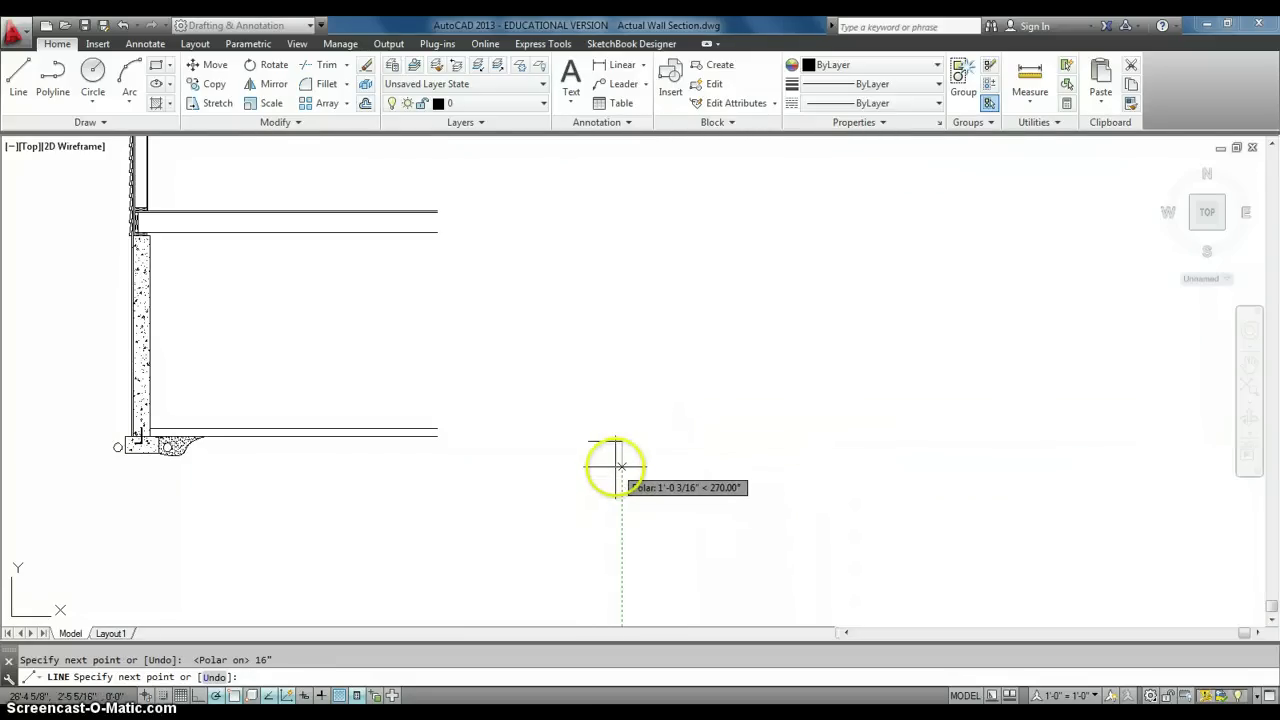
pyautogui.write('8"')
pyautogui.press('Return')
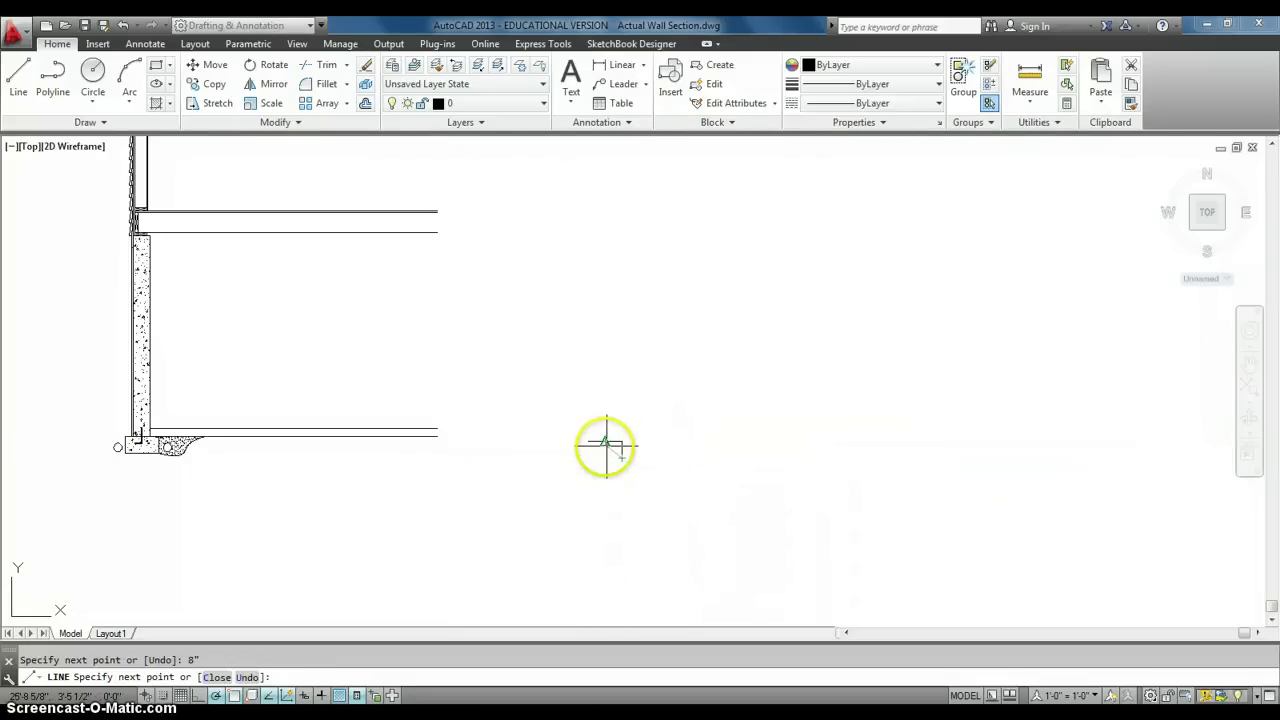
pyautogui.scroll(4, 605, 447)
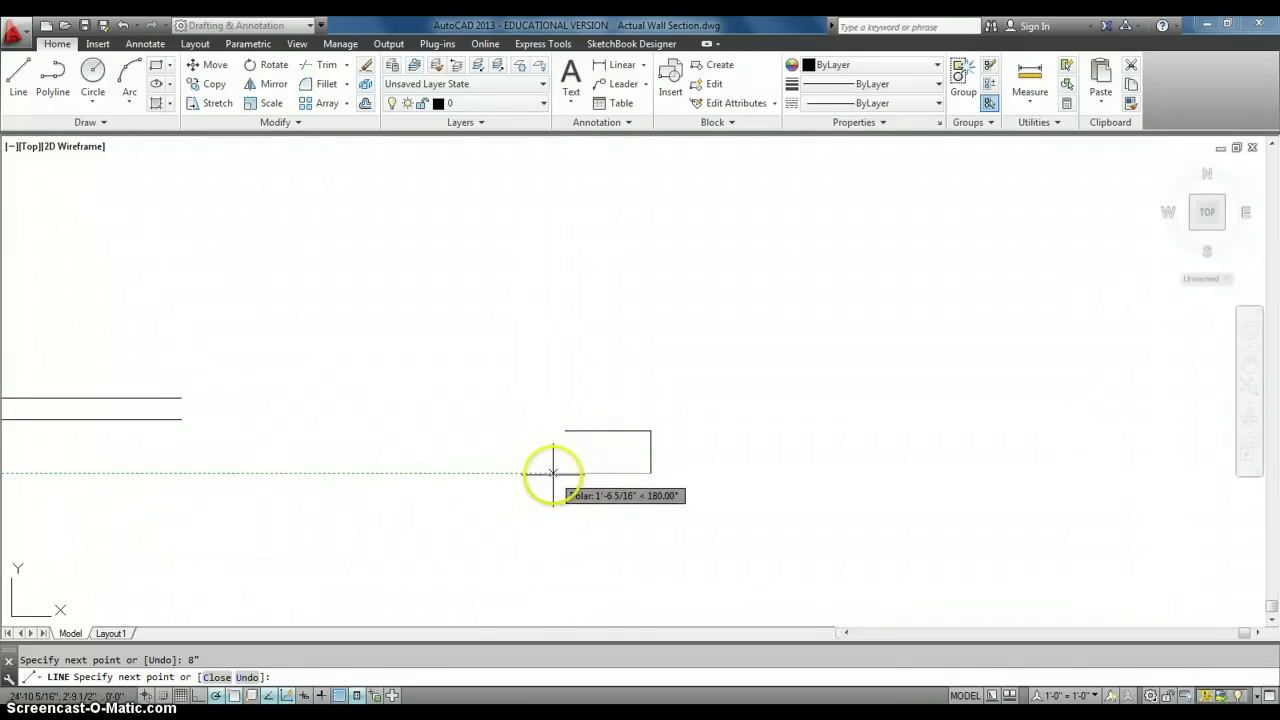
pyautogui.write('16"')
pyautogui.press('Return')
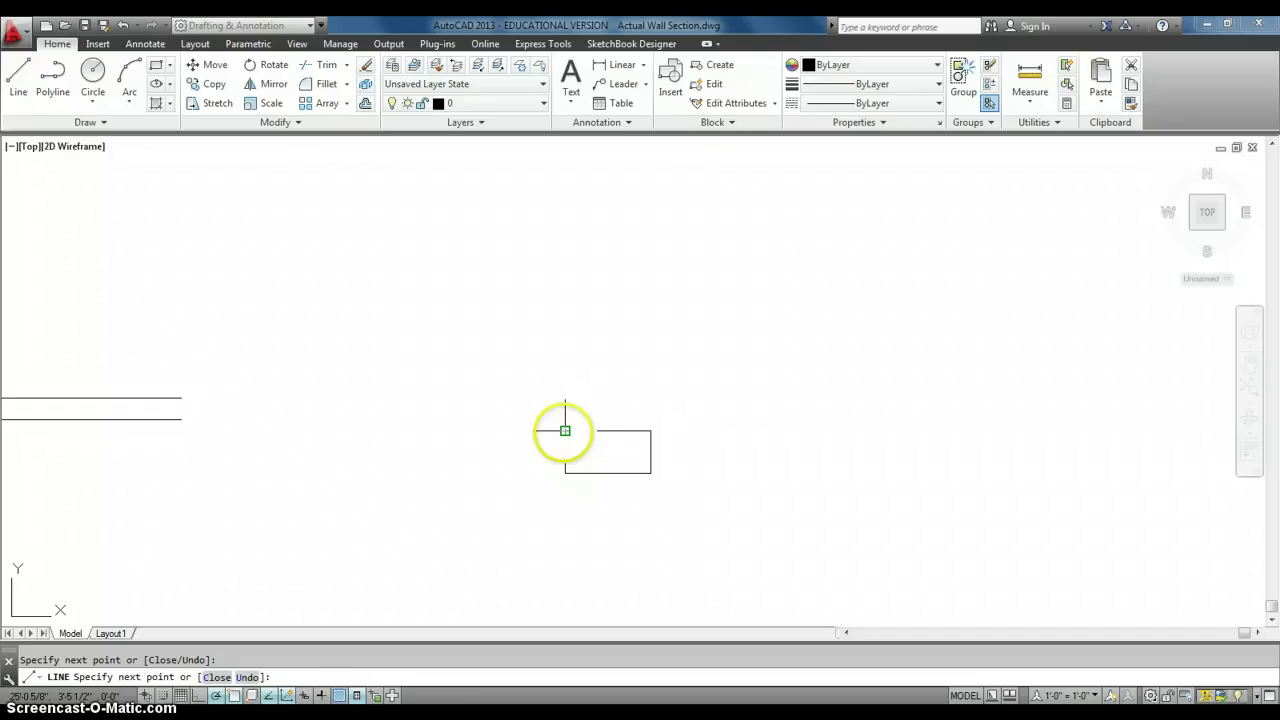
pyautogui.click(565, 430)
pyautogui.press('Return')
pyautogui.scroll(-4, 565, 440)
pyautogui.moveTo(563, 451)
pyautogui.mouseDown(button='middle')
pyautogui.moveTo(574, 484)
pyautogui.moveTo(589, 465)
pyautogui.mouseUp(button='middle')
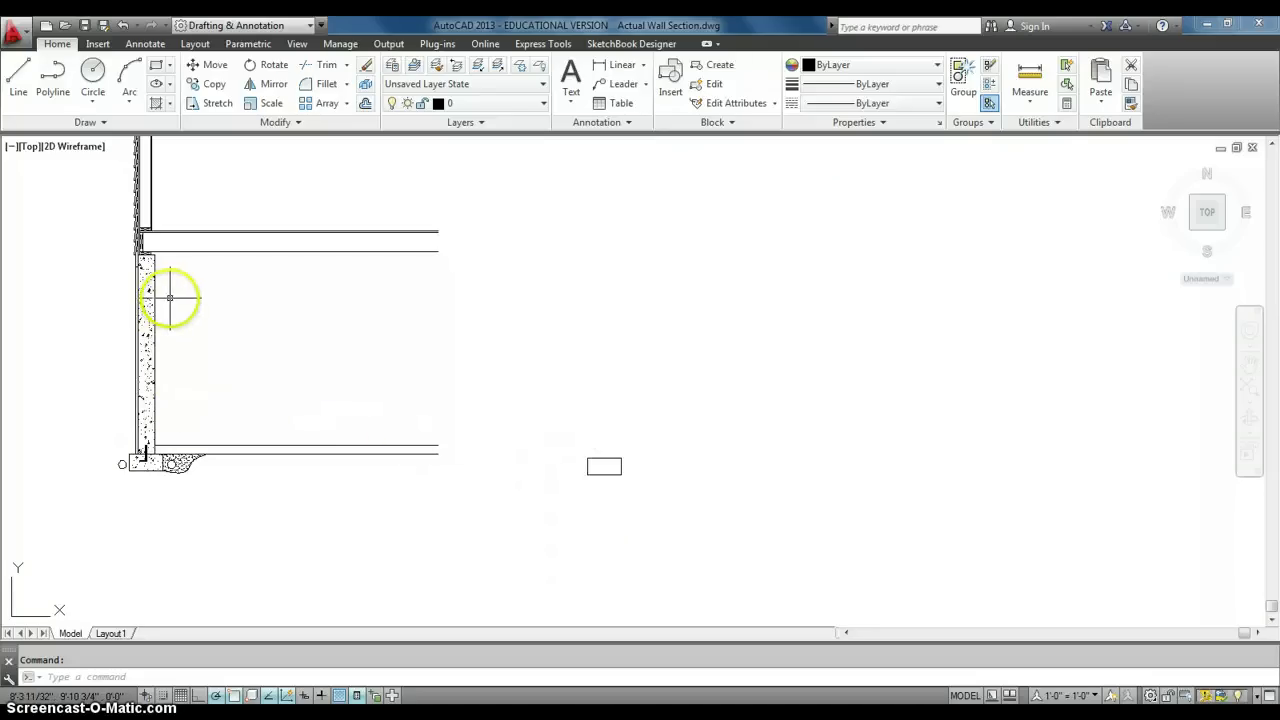
# - Pan and zoom to bring the new footing rectangle into view
pyautogui.moveTo(357, 351); pyautogui.dragTo(351, 347, button='middle')
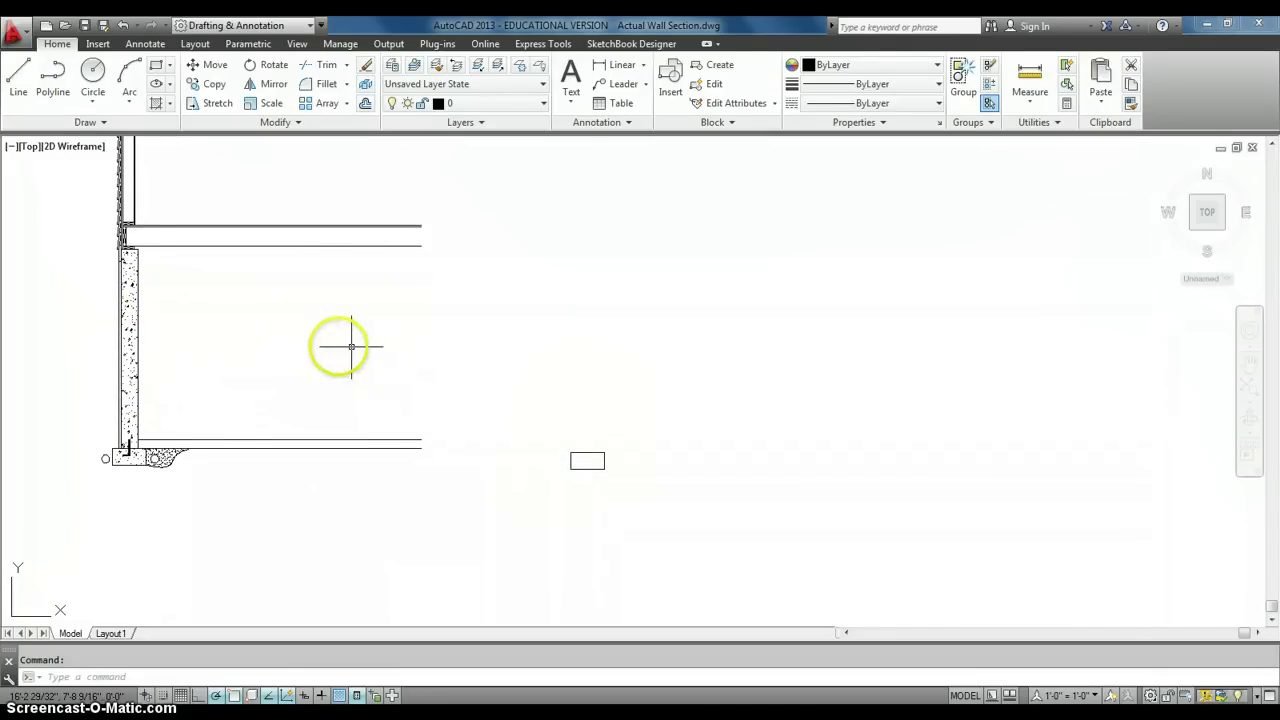
pyautogui.scroll(9, 117, 454)
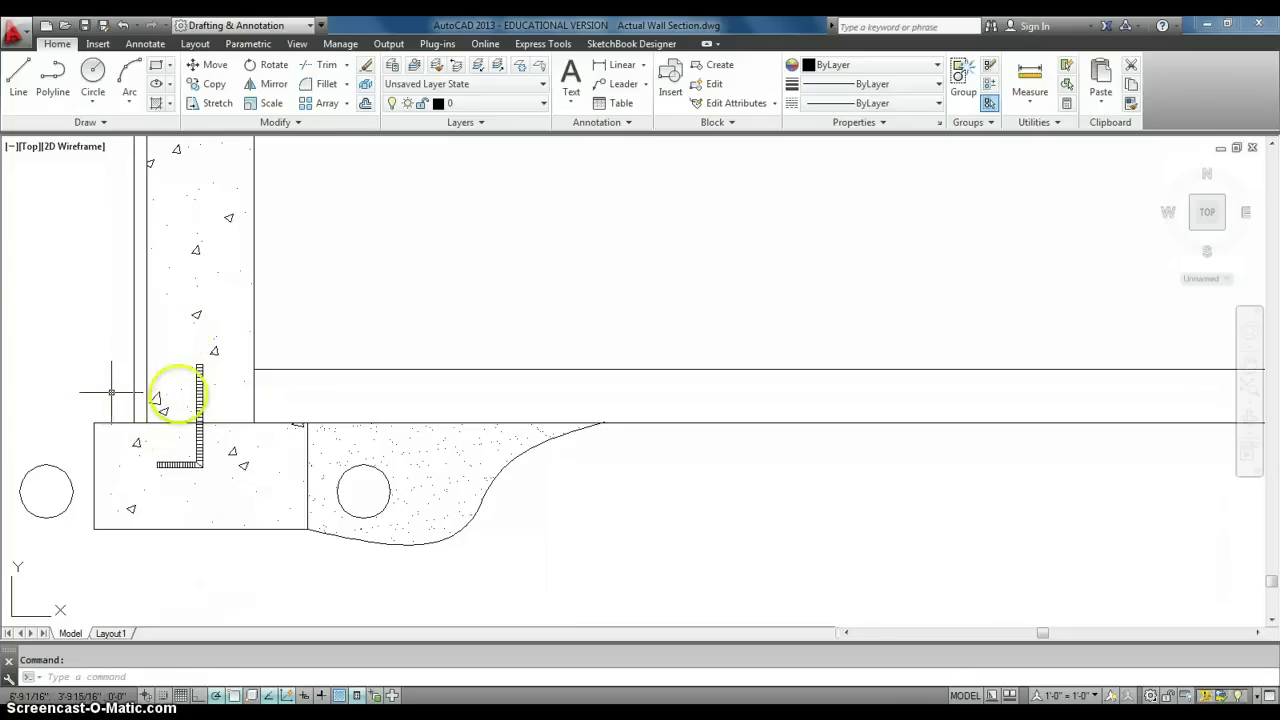
pyautogui.scroll(-8, 266, 391)
pyautogui.scroll(-2, 537, 423)
pyautogui.moveTo(537, 423); pyautogui.dragTo(231, 457, button='middle')
pyautogui.scroll(6, 490, 437)
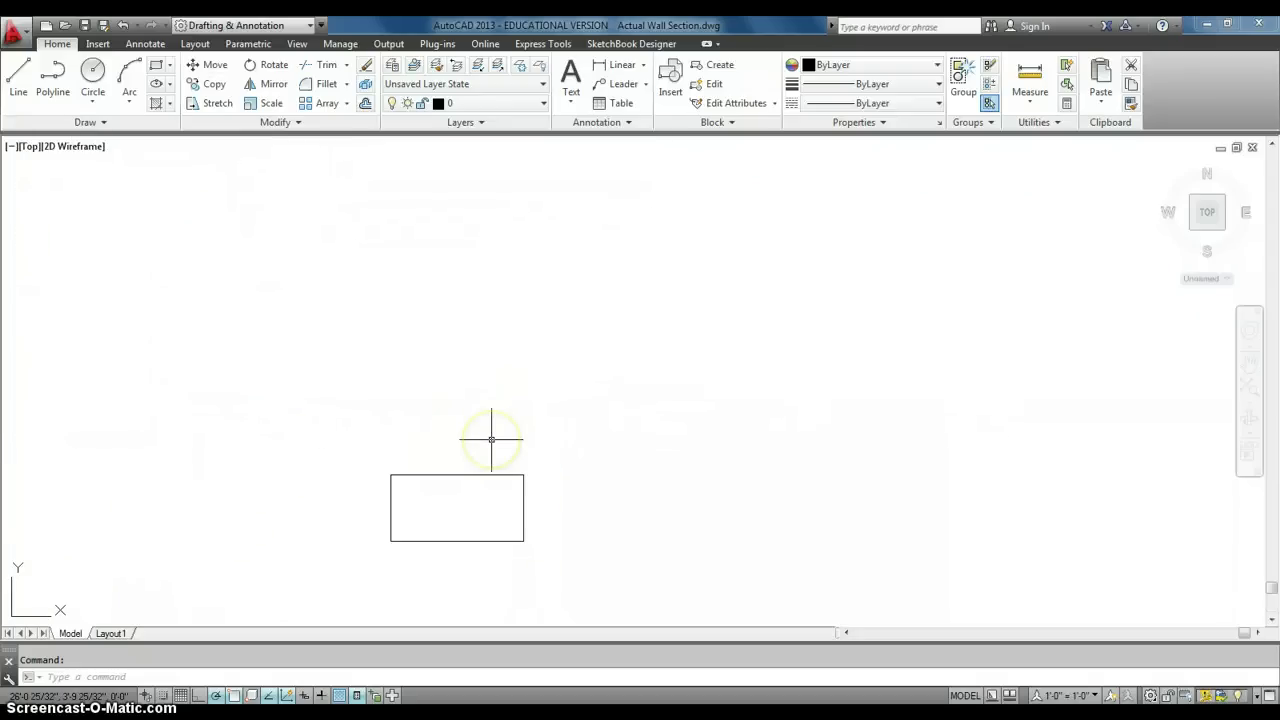
# - Draw an 8' vertical wall line starting 4" in from the footing's top-left corner
pyautogui.write('L')
pyautogui.press('Return')
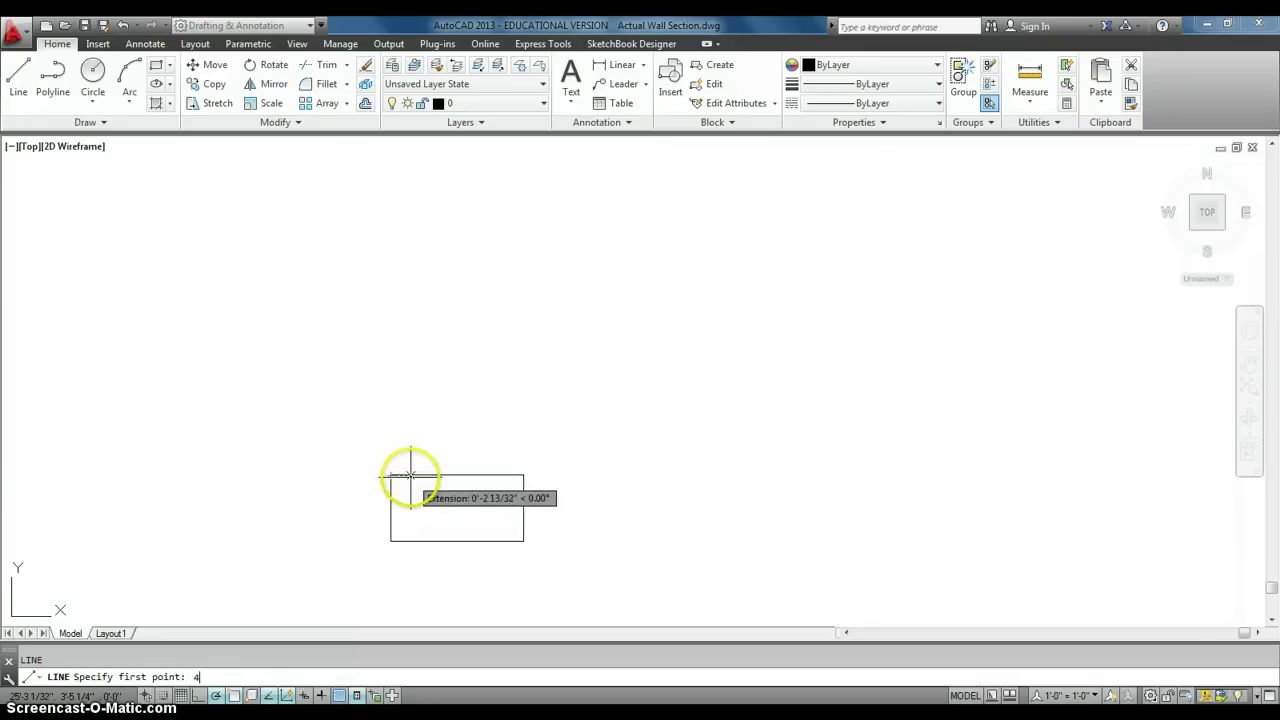
pyautogui.write('"')
pyautogui.press('Return')
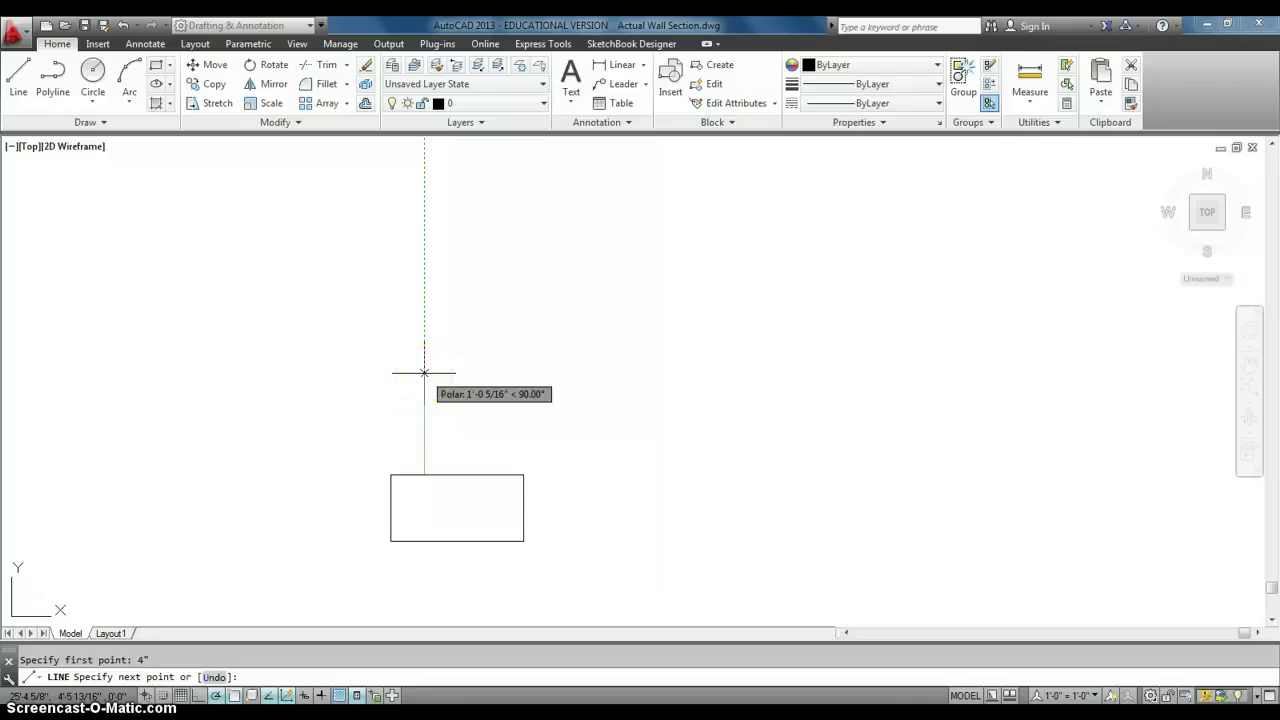
pyautogui.scroll(-7, 424, 372)
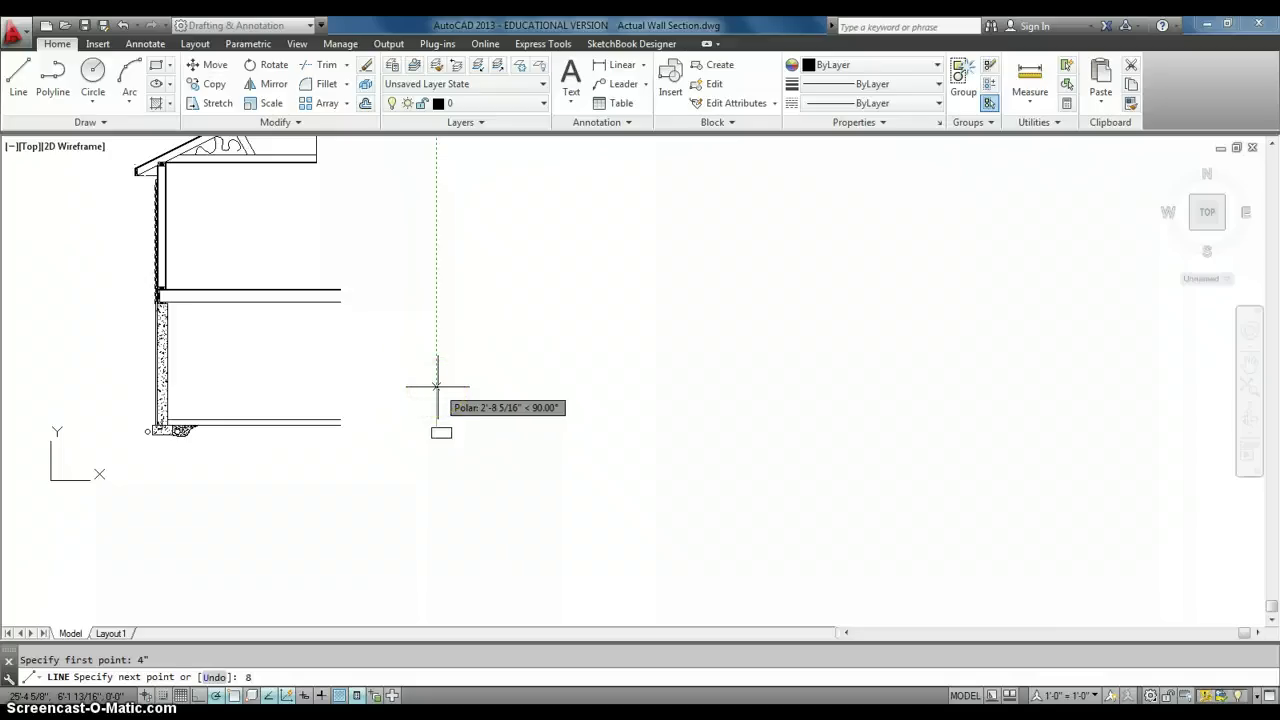
pyautogui.press('Return')
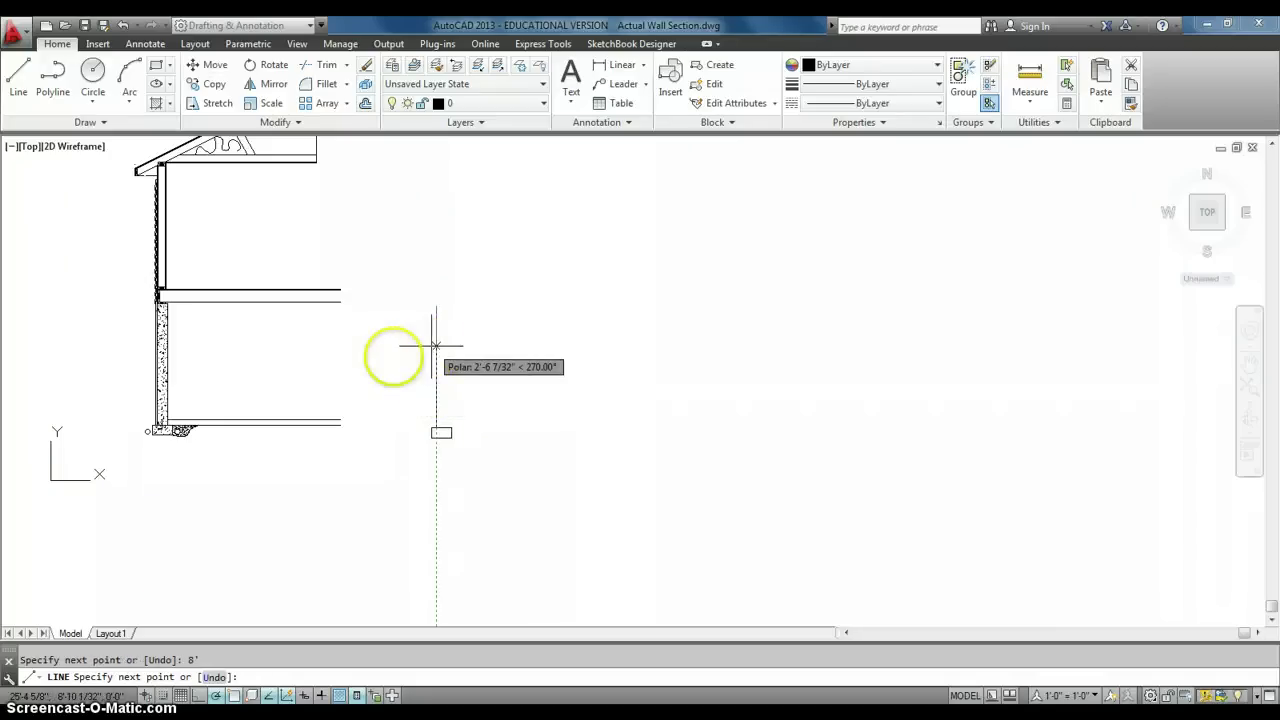
pyautogui.press('Escape')
pyautogui.scroll(4, 380, 369)
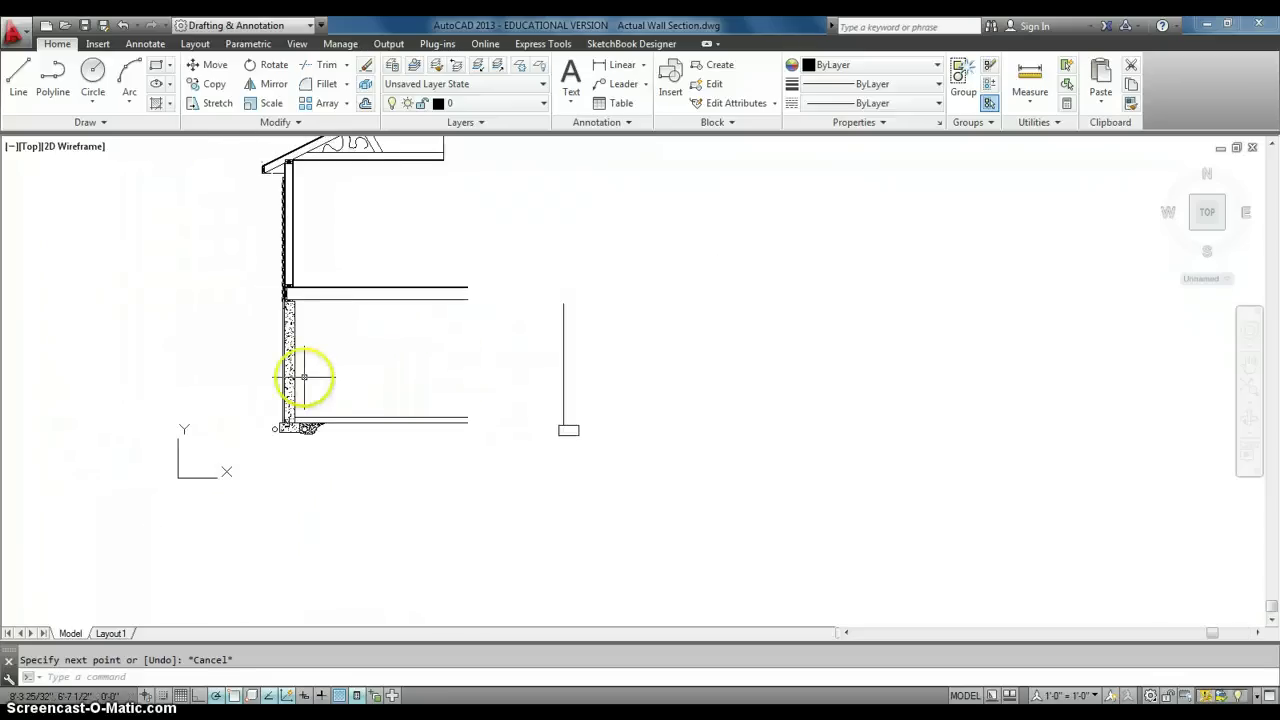
pyautogui.scroll(2, 304, 377)
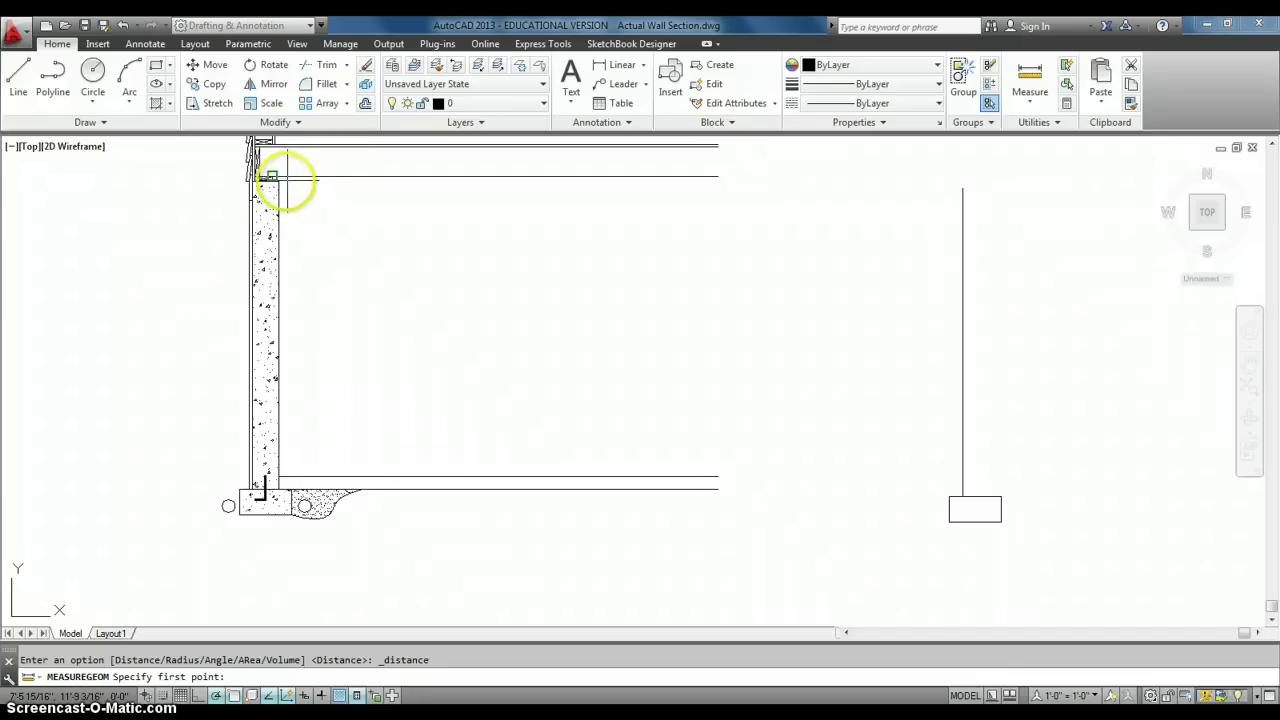
# - Measure the distance from the wall's top end down to the footing corner
pyautogui.click(272, 176)
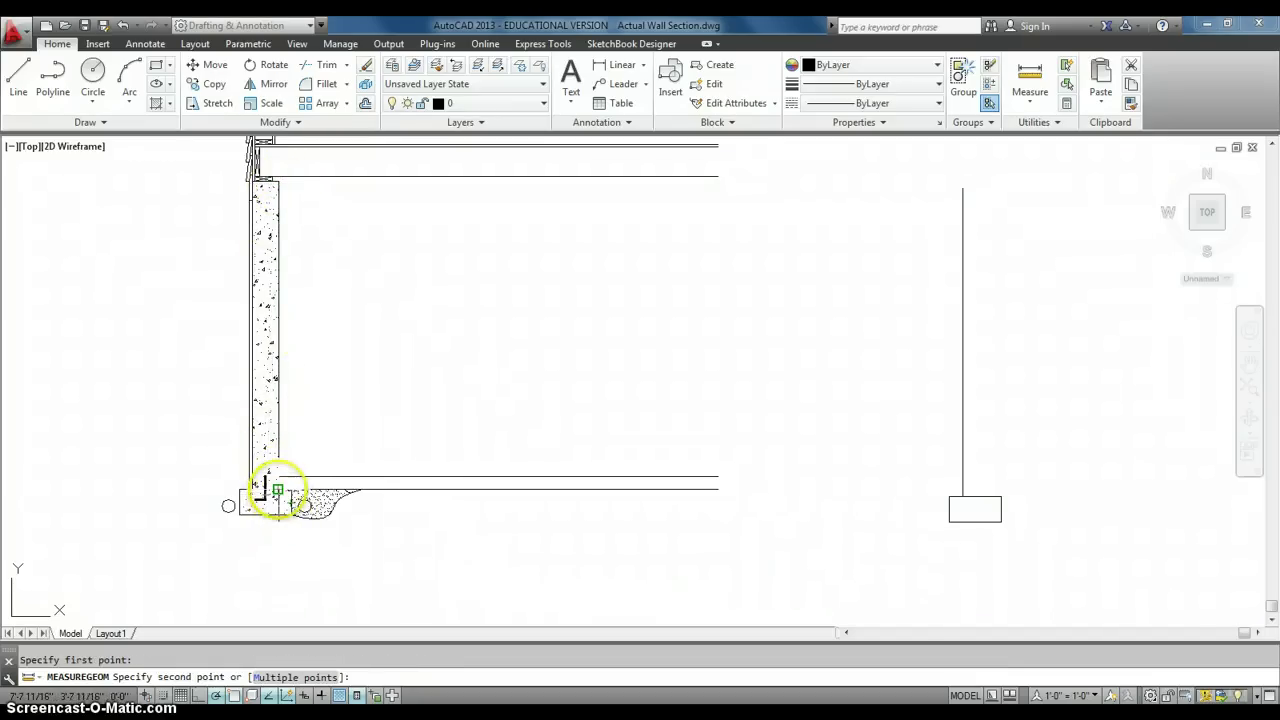
pyautogui.click(278, 490)
pyautogui.press('Escape')
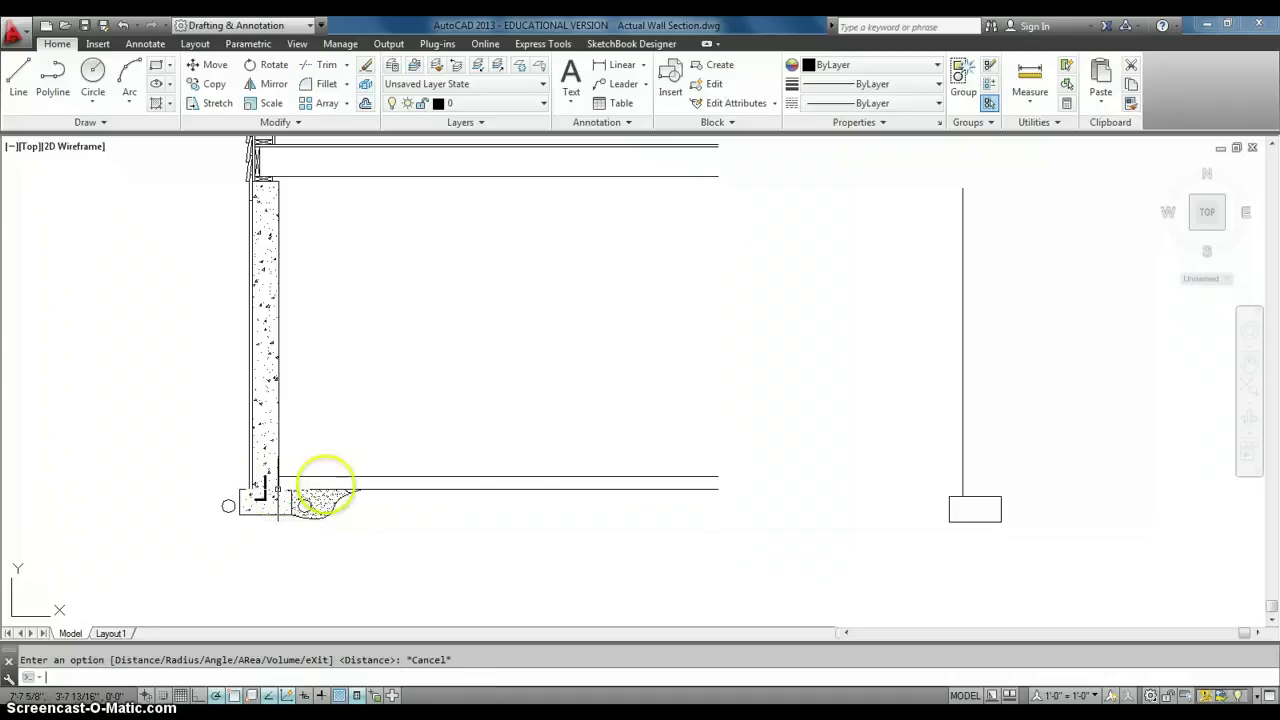
# - Offset the second section's vertical wall line 8" to the right
pyautogui.moveTo(666, 414); pyautogui.dragTo(406, 466, button='middle')
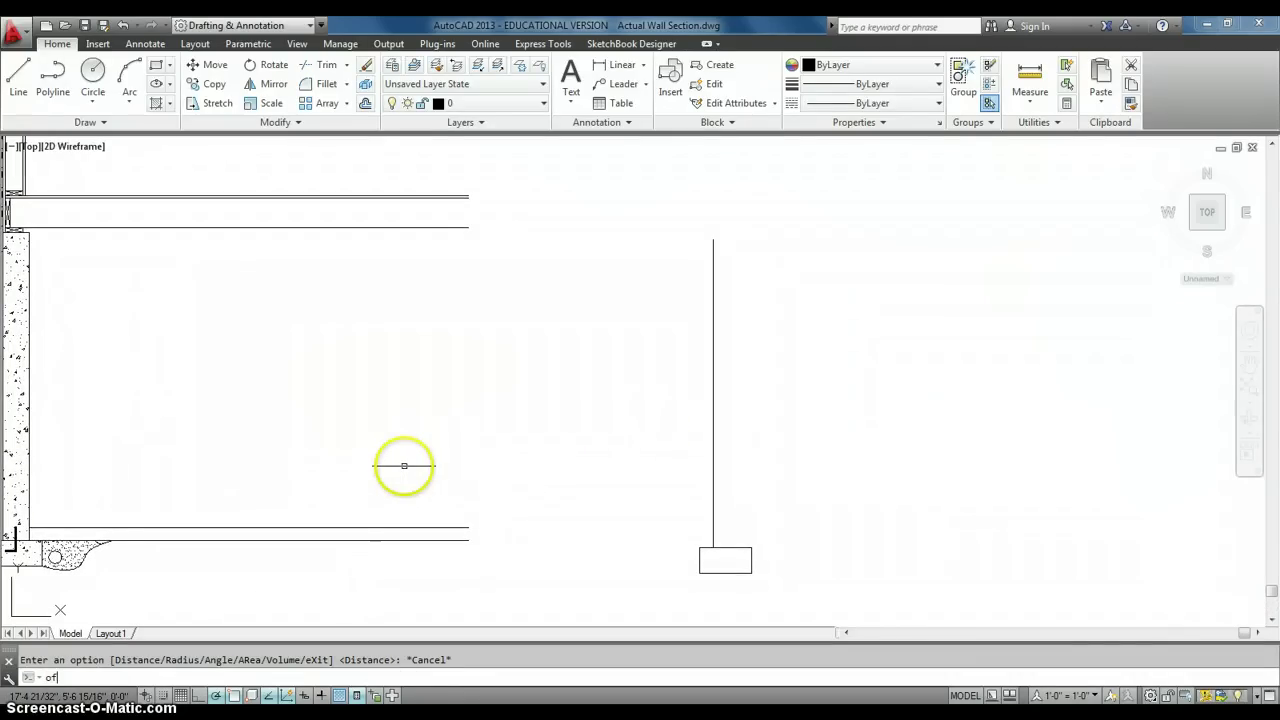
pyautogui.write('offset')
pyautogui.press('Return')
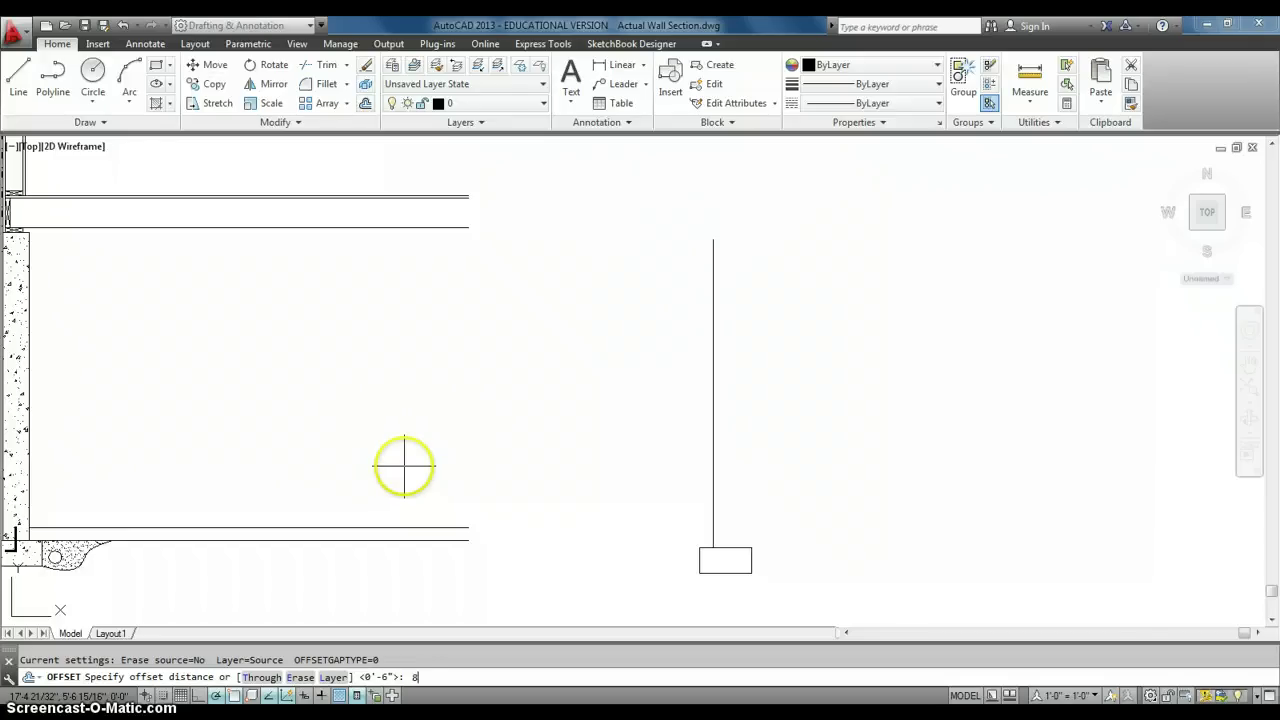
pyautogui.write('8"')
pyautogui.press('Return')
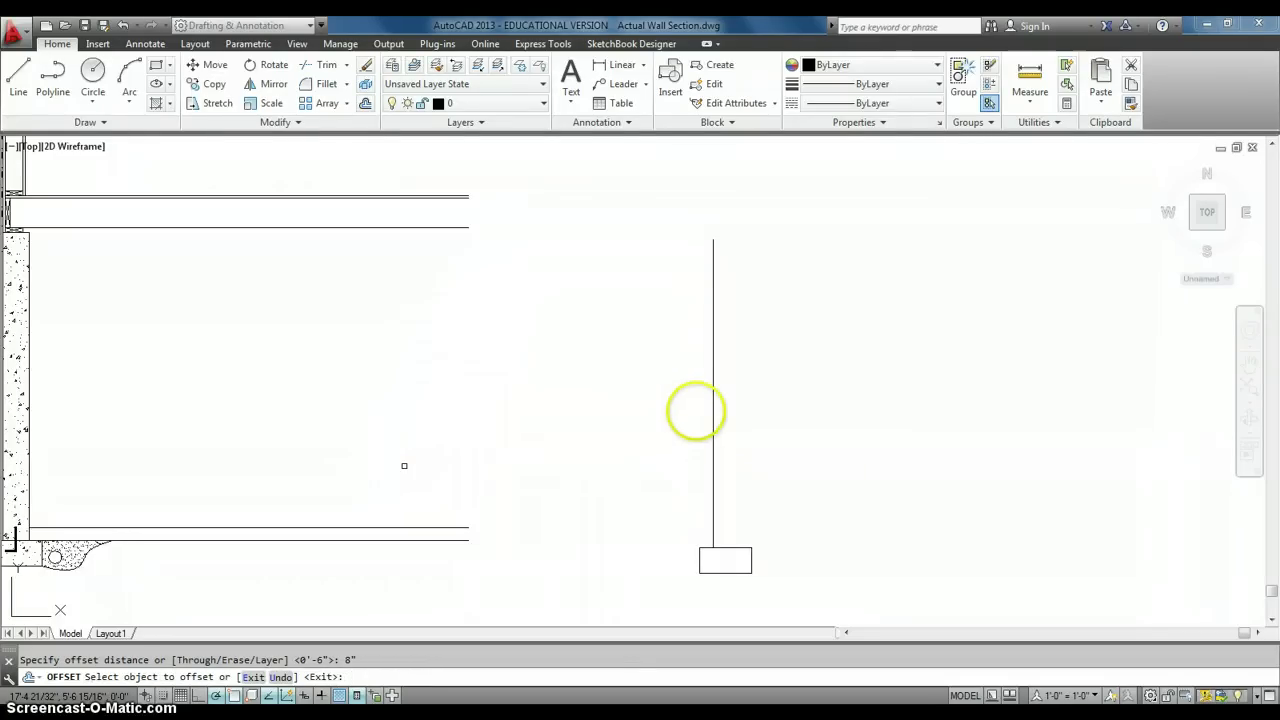
pyautogui.click(712, 410)
pyautogui.press('Escape')
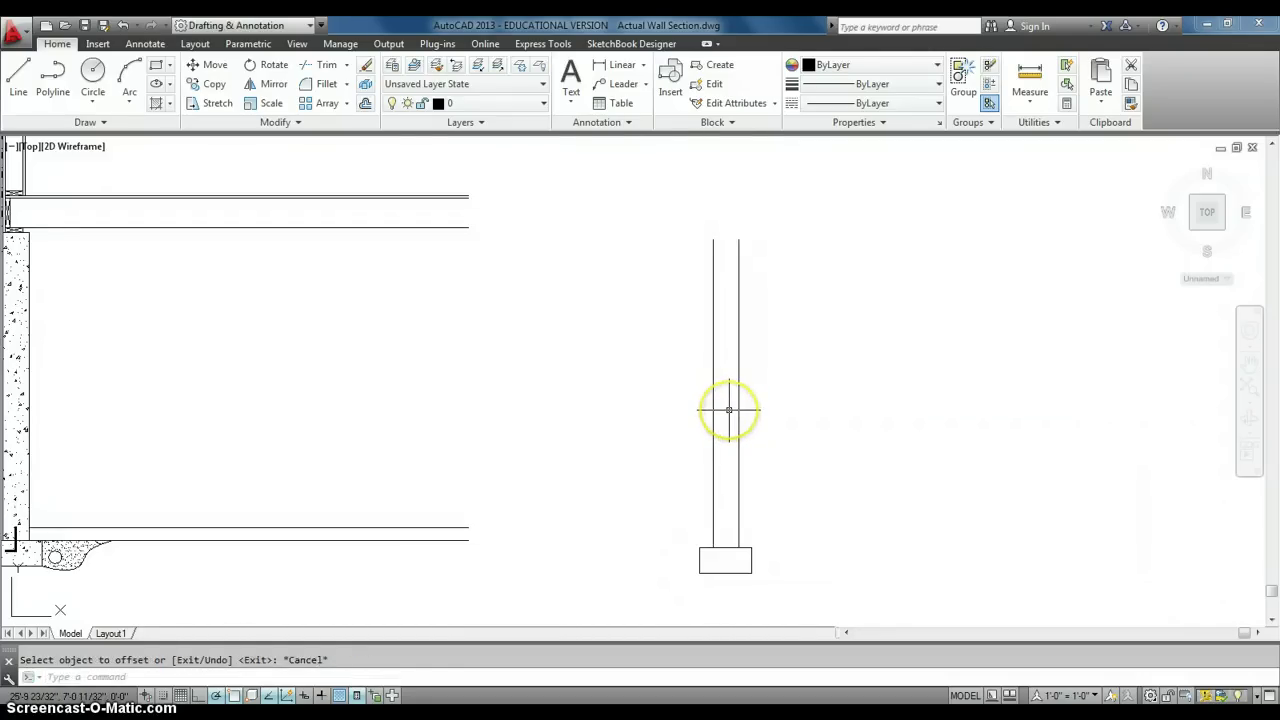
# - Draw a line joining the two wall lines across the top of the wall
pyautogui.write('L')
pyautogui.press('Return')
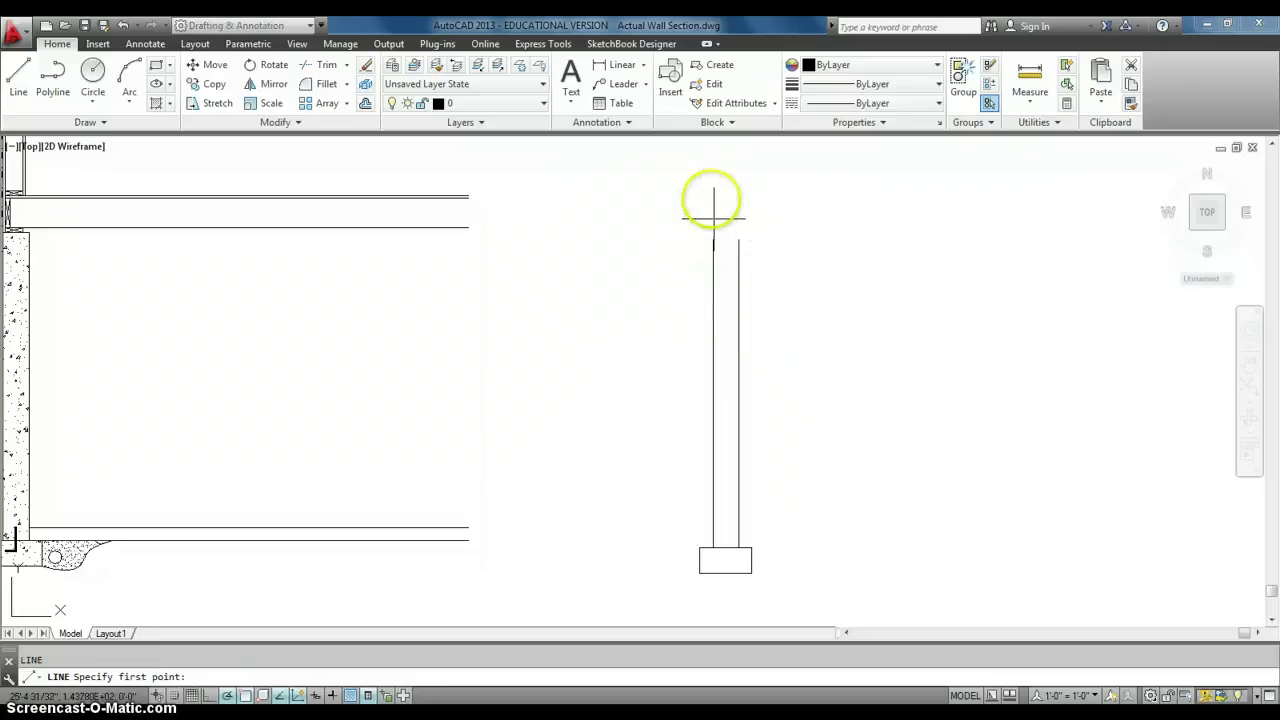
pyautogui.click(713, 238)
pyautogui.click(738, 238)
pyautogui.press('Escape')
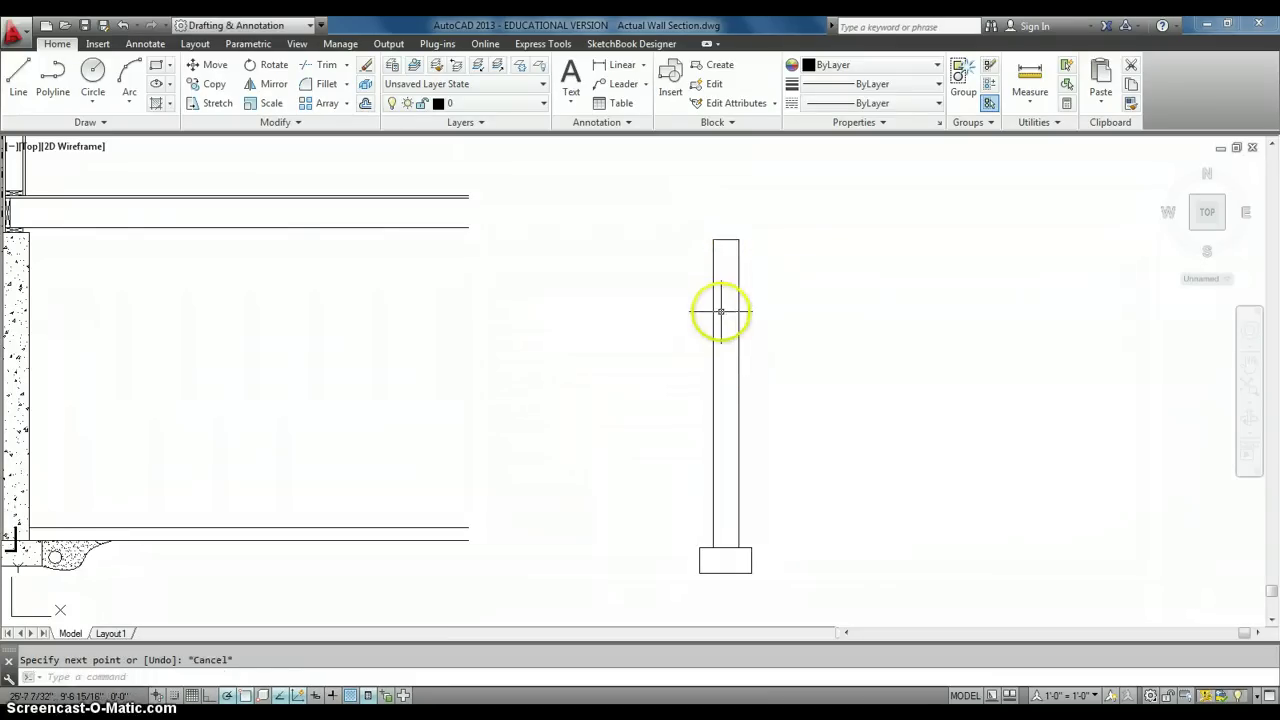
pyautogui.scroll(-2, 721, 306)
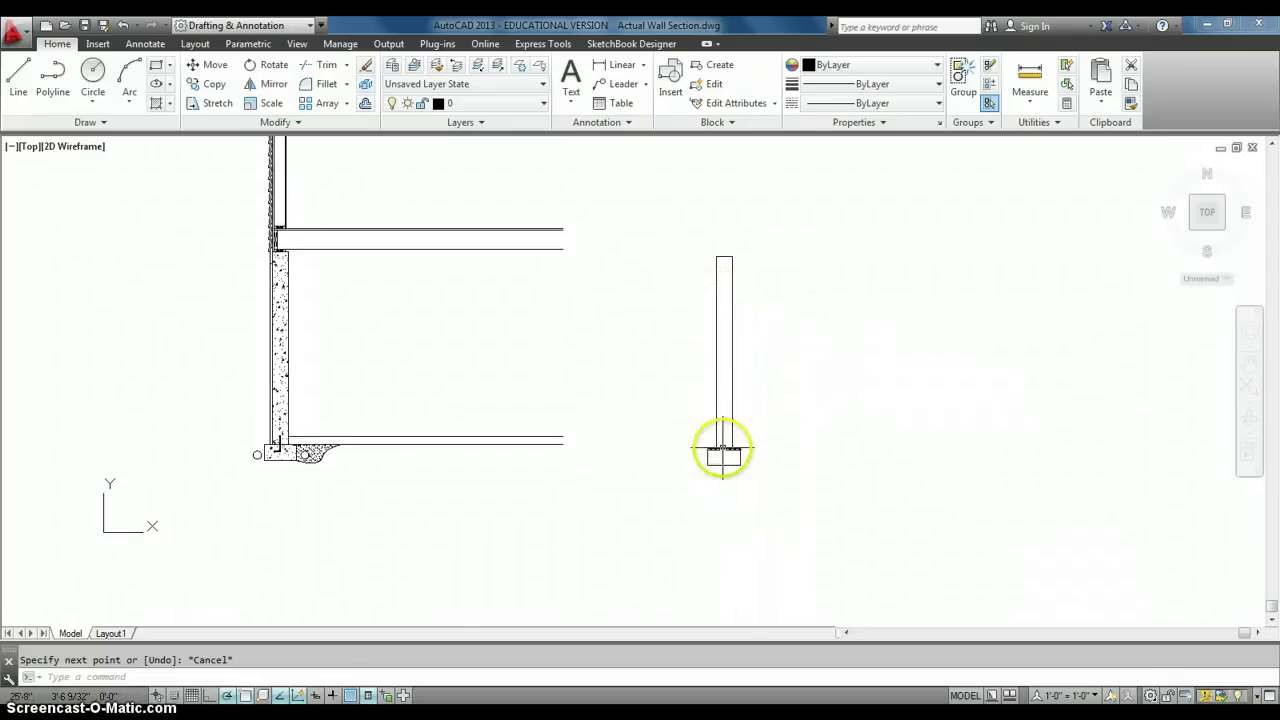
pyautogui.scroll(2, 723, 449)
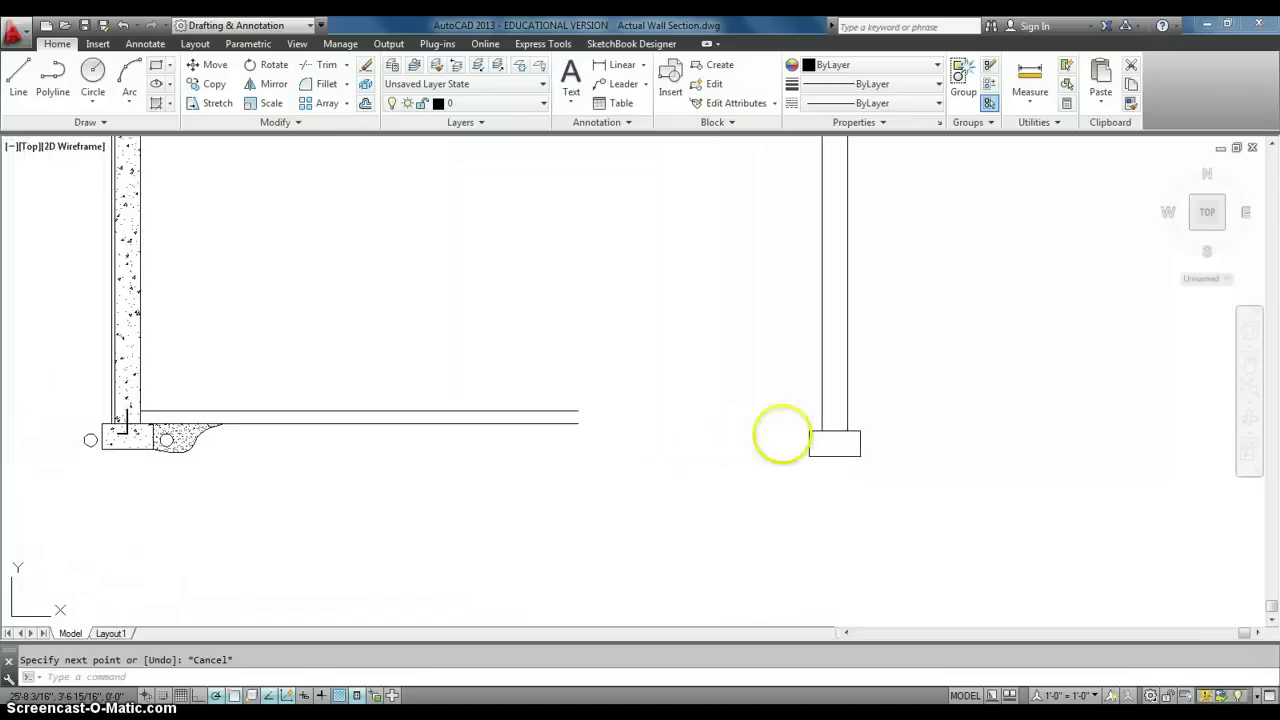
# - Draw a horizontal slab line from the footing's top-right corner out to the right
pyautogui.moveTo(708, 440); pyautogui.dragTo(643, 430, button='middle')
pyautogui.scroll(-4, 537, 486)
pyautogui.scroll(2, 506, 457)
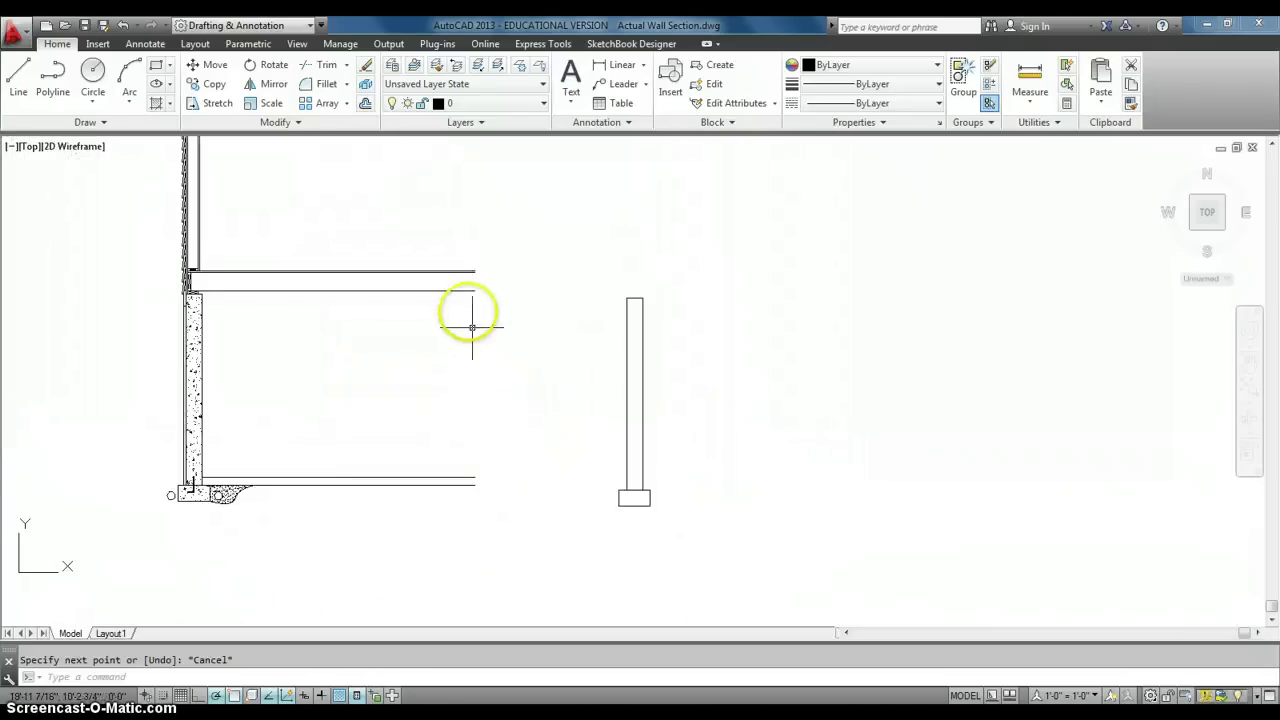
pyautogui.scroll(-2, 478, 444)
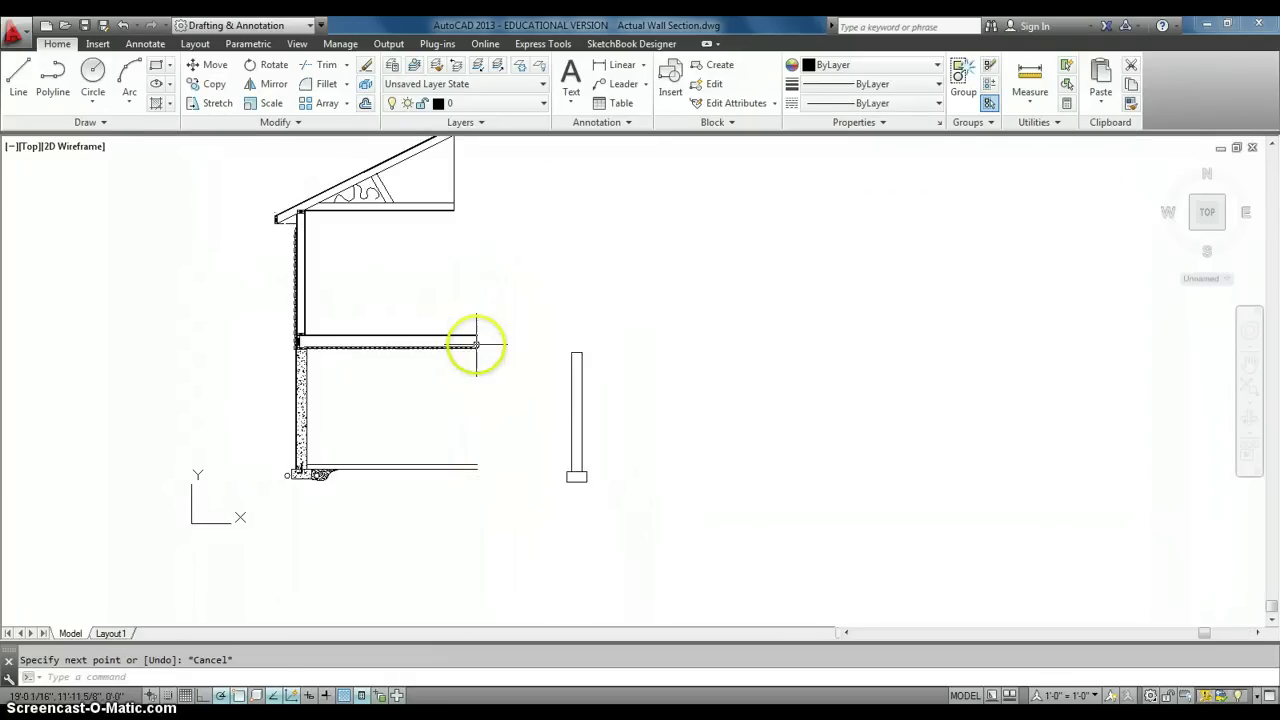
pyautogui.moveTo(490, 360)
pyautogui.mouseDown(button='middle')
pyautogui.moveTo(500, 409)
pyautogui.moveTo(491, 374)
pyautogui.mouseUp(button='middle')
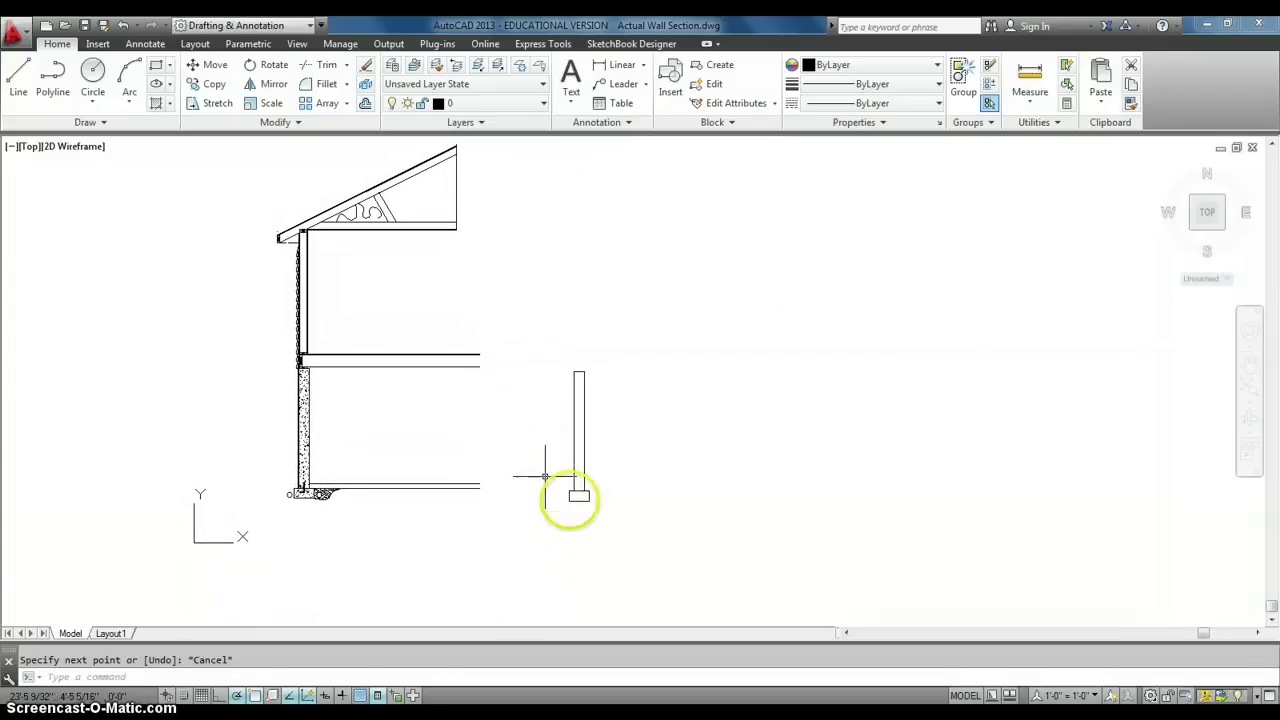
pyautogui.scroll(5, 585, 500)
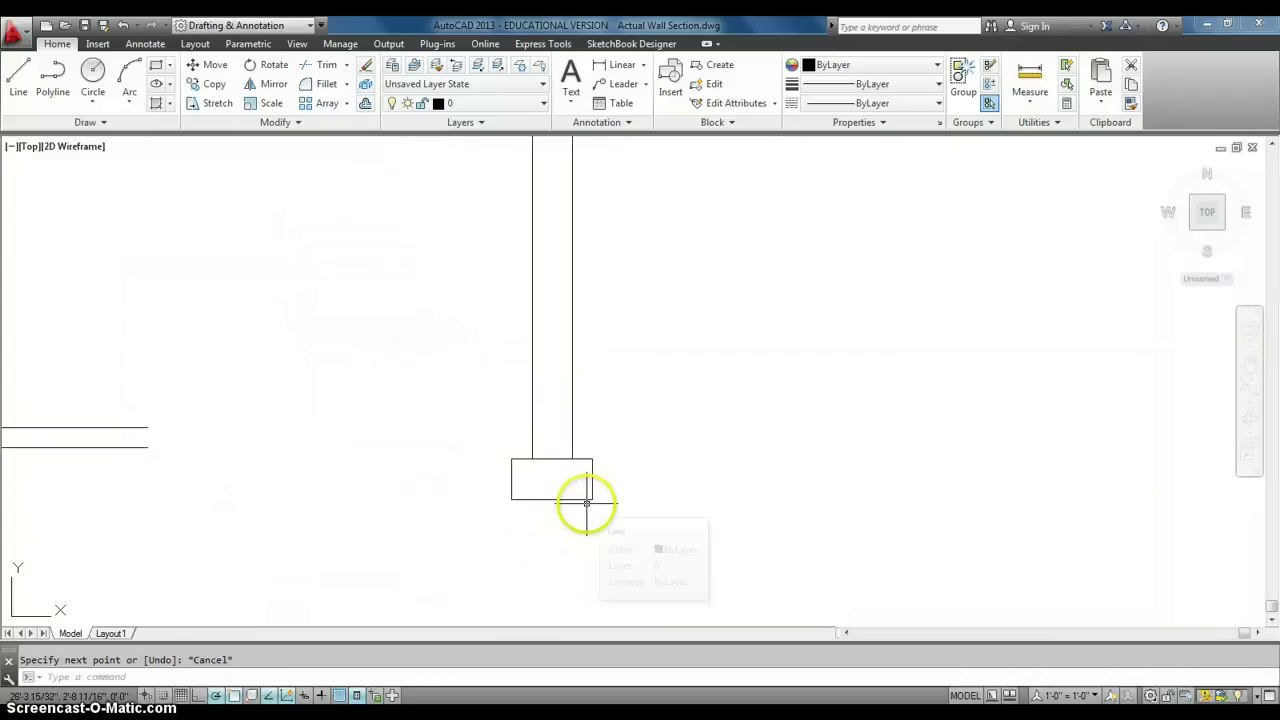
pyautogui.press('Return')
pyautogui.click(592, 459)
pyautogui.scroll(-5, 923, 474)
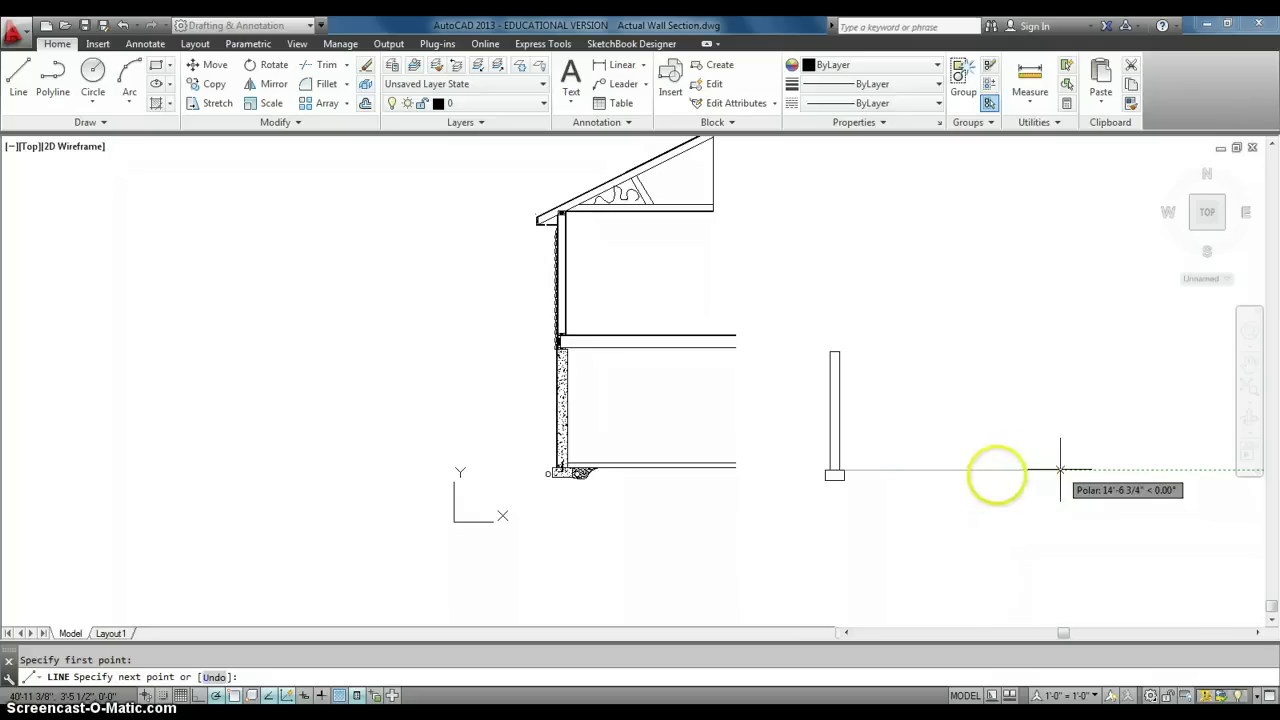
pyautogui.click(989, 470)
pyautogui.press('Escape')
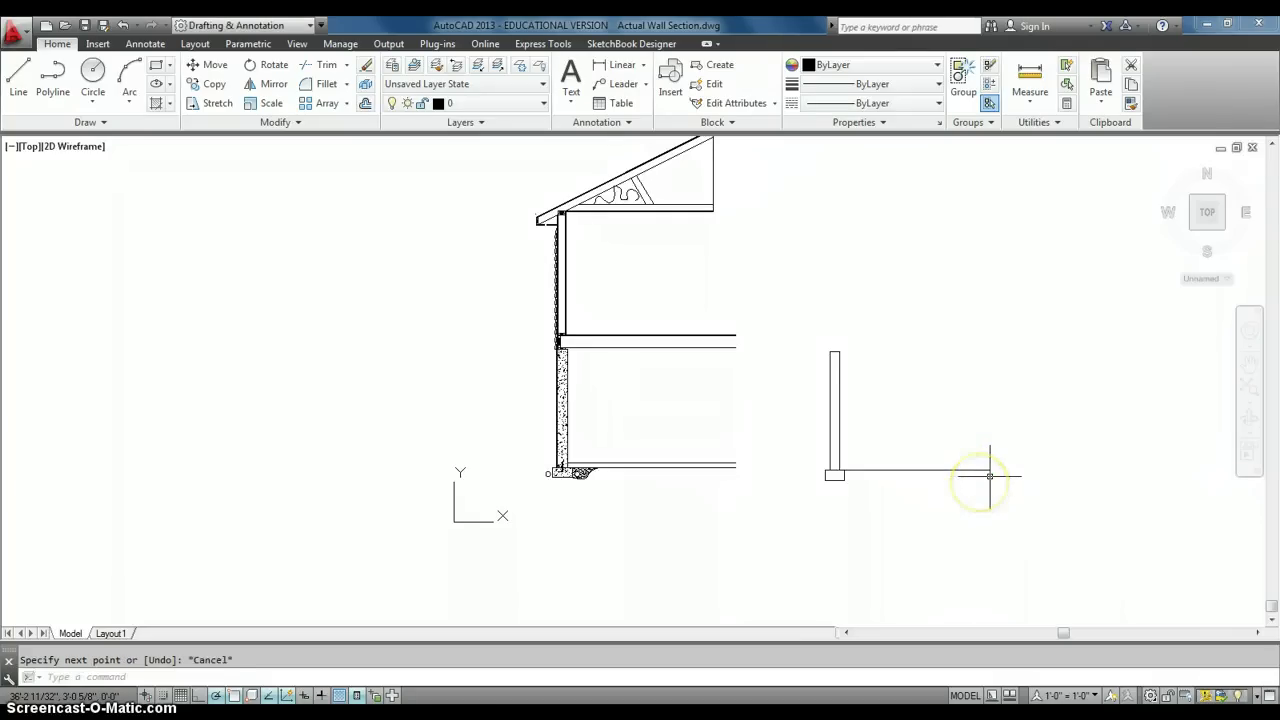
# - Offset the slab line 4 inches upward to form the slab's top edge
pyautogui.press('Return')
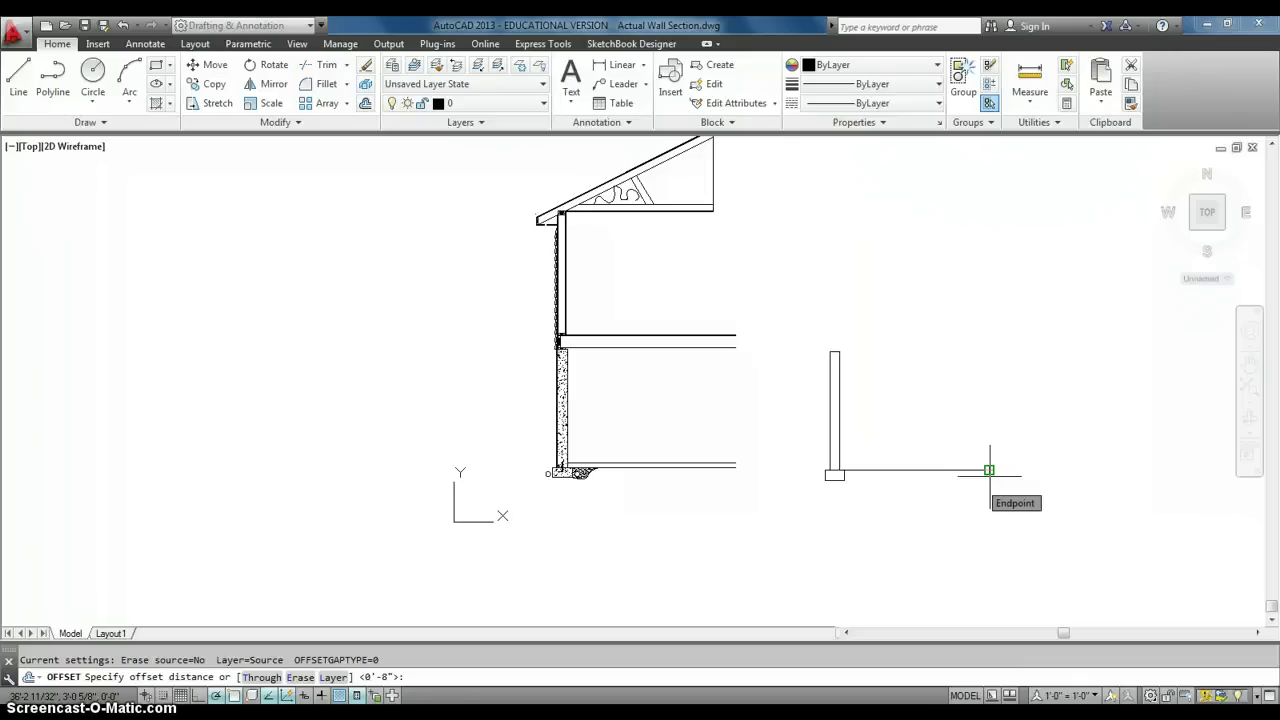
pyautogui.write('4')
pyautogui.press('Return')
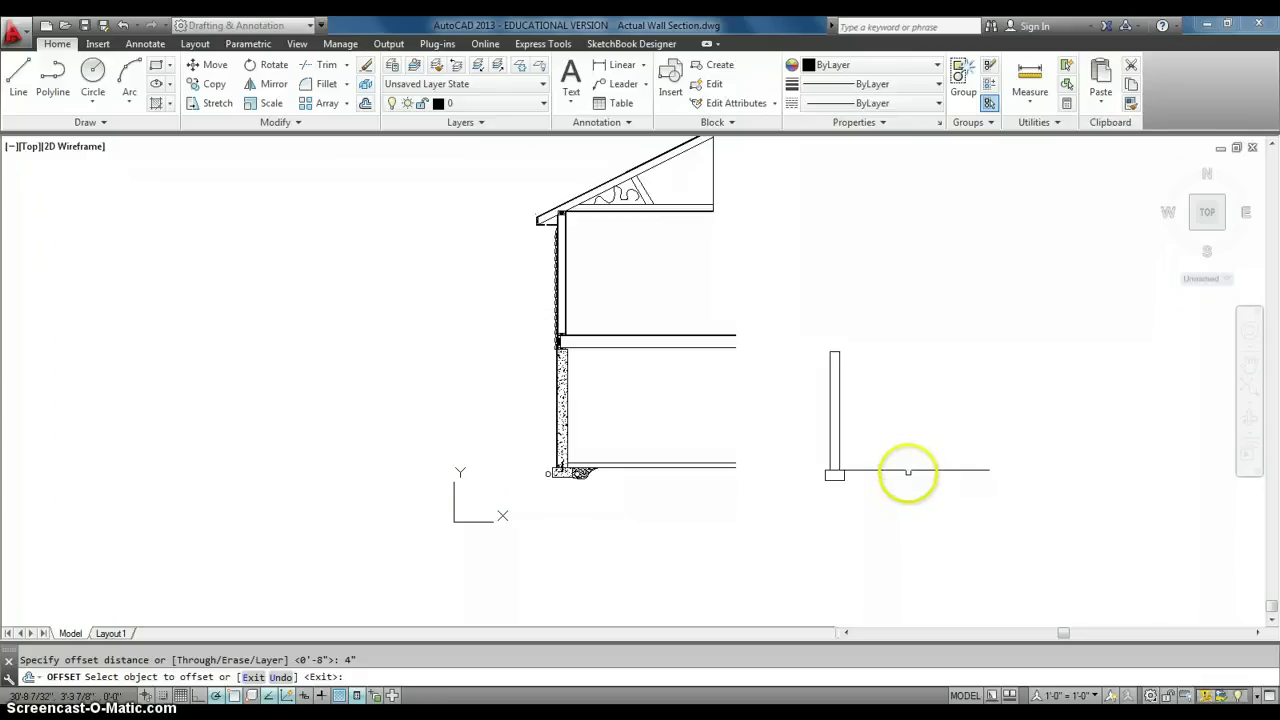
pyautogui.click(908, 470)
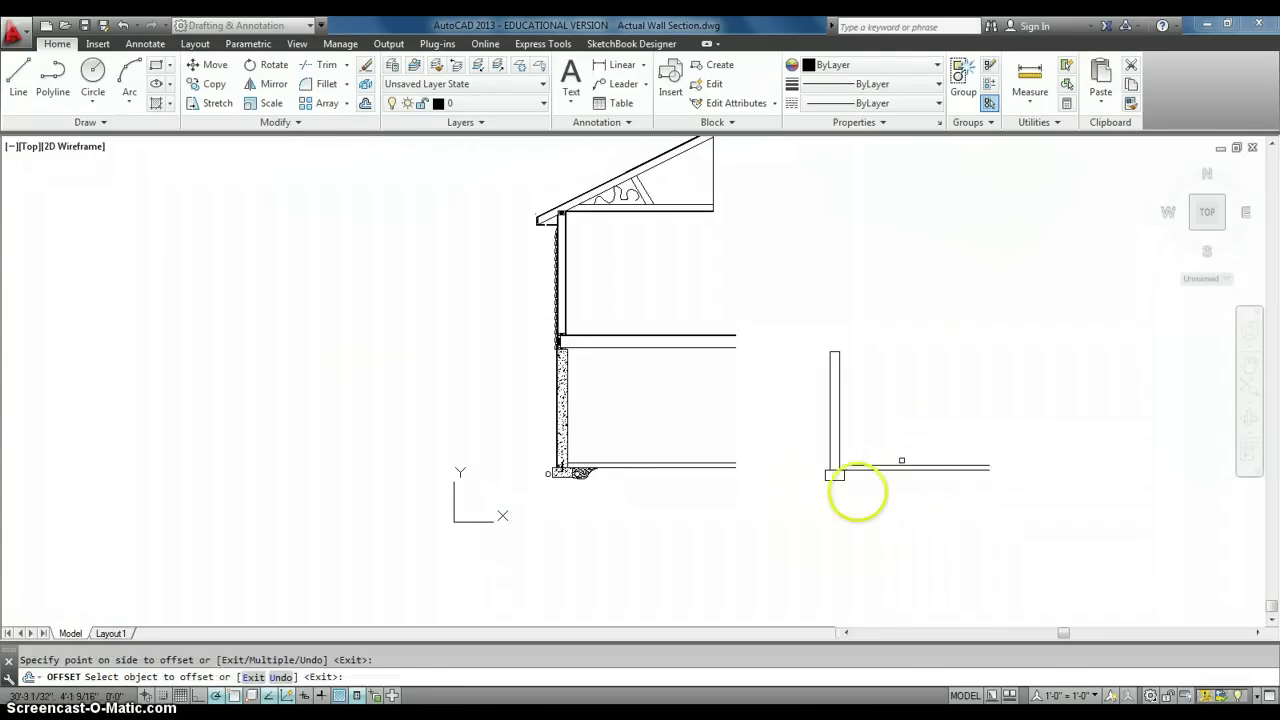
pyautogui.scroll(5, 832, 485)
pyautogui.scroll(3, 830, 494)
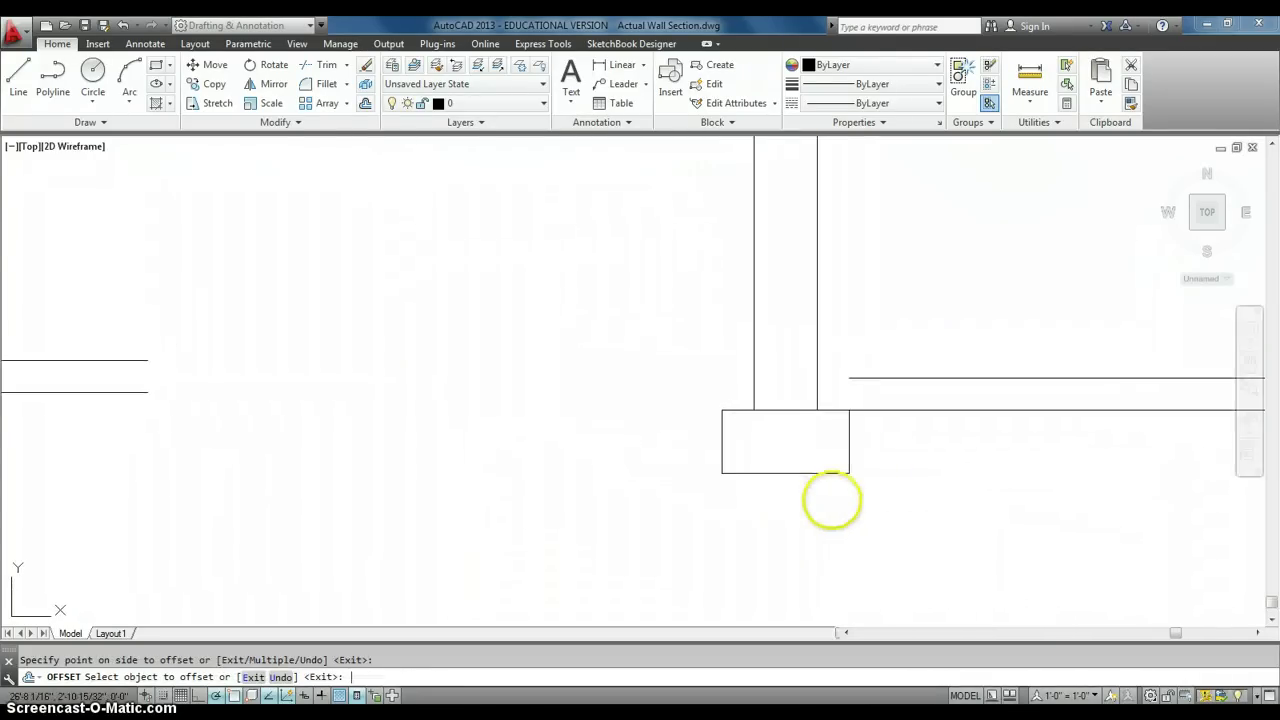
pyautogui.press('Escape')
# - Try EXTEND with every object as boundary, then pan back to the first section's footing
pyautogui.write('ex')
pyautogui.press('Return')
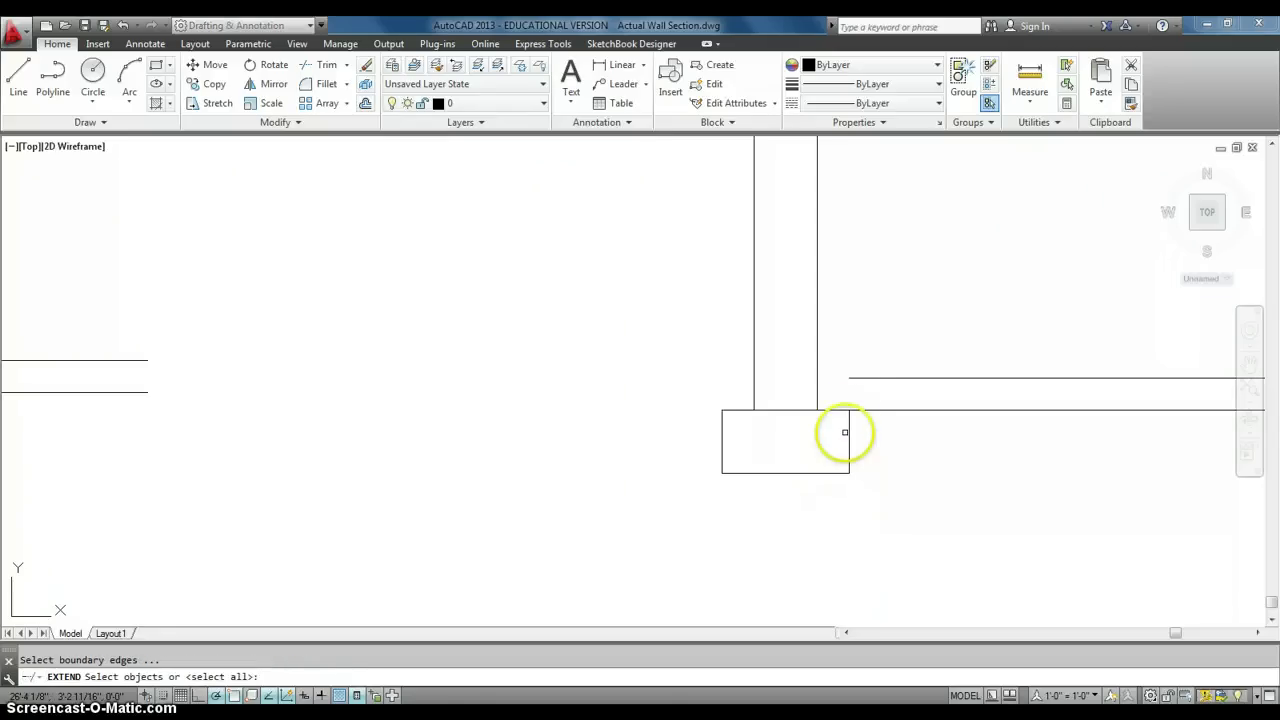
pyautogui.press('Return')
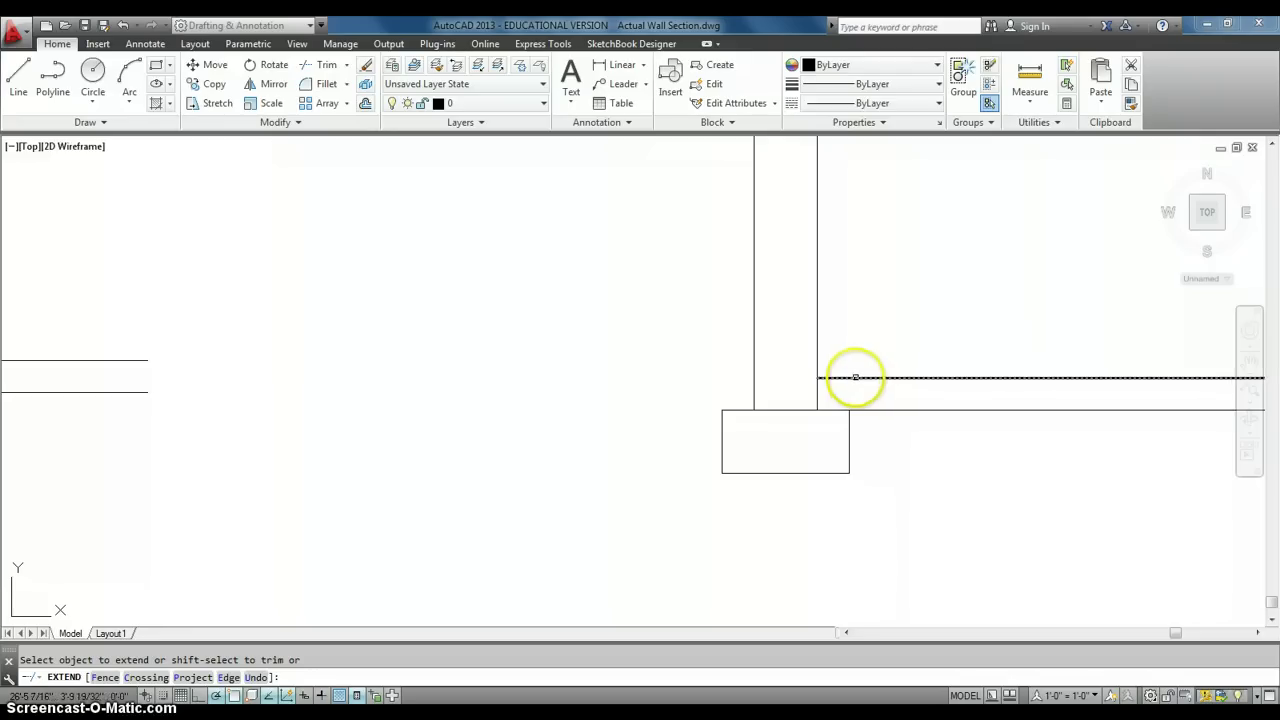
pyautogui.press('Escape')
pyautogui.scroll(-5, 847, 363)
pyautogui.moveTo(847, 363); pyautogui.dragTo(669, 451, button='middle')
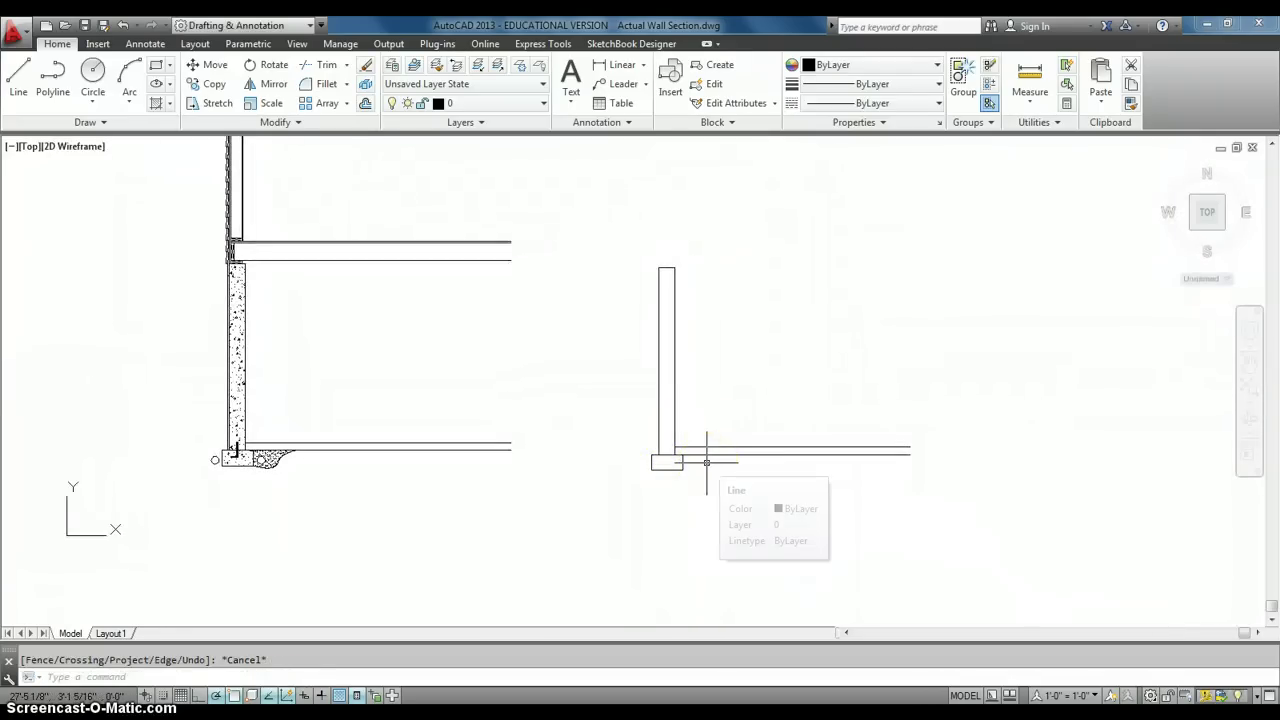
pyautogui.scroll(2, 706, 462)
pyautogui.moveTo(720, 459); pyautogui.dragTo(849, 478, button='middle')
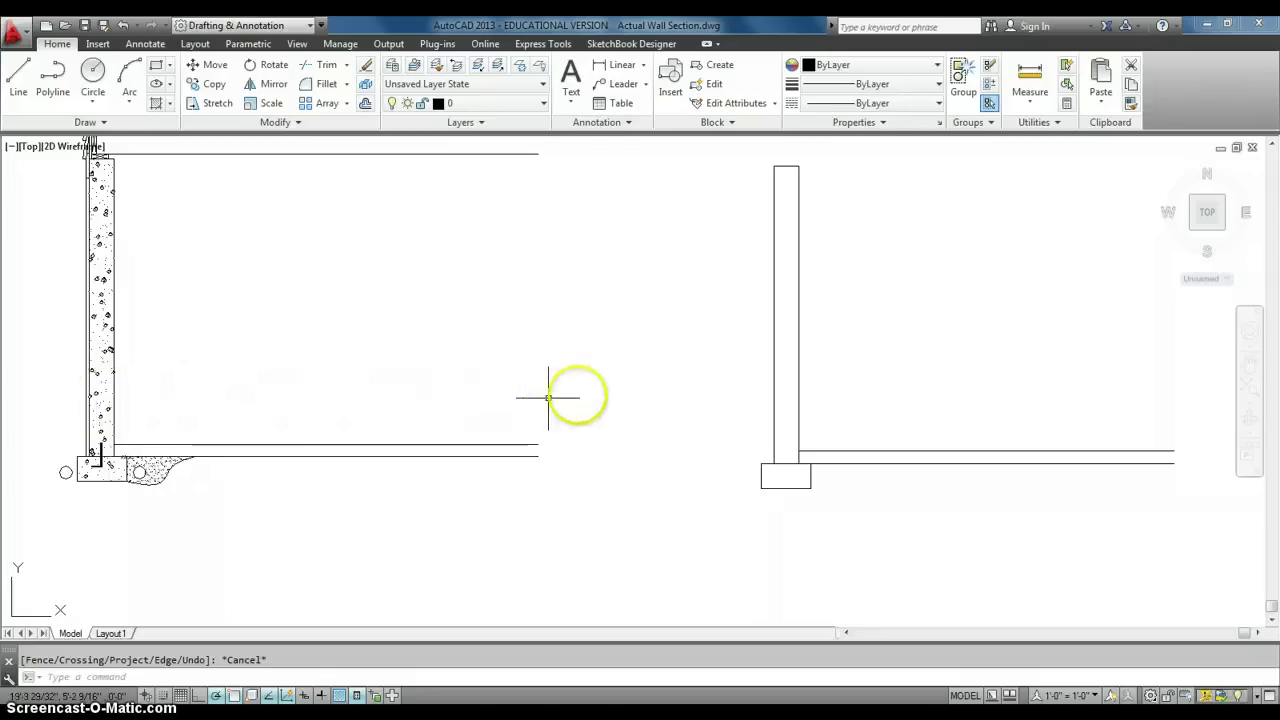
pyautogui.moveTo(580, 391)
pyautogui.mouseDown(button='middle')
pyautogui.moveTo(538, 395)
pyautogui.moveTo(620, 394)
pyautogui.mouseUp(button='middle')
pyautogui.moveTo(254, 423); pyautogui.dragTo(765, 256, button='middle')
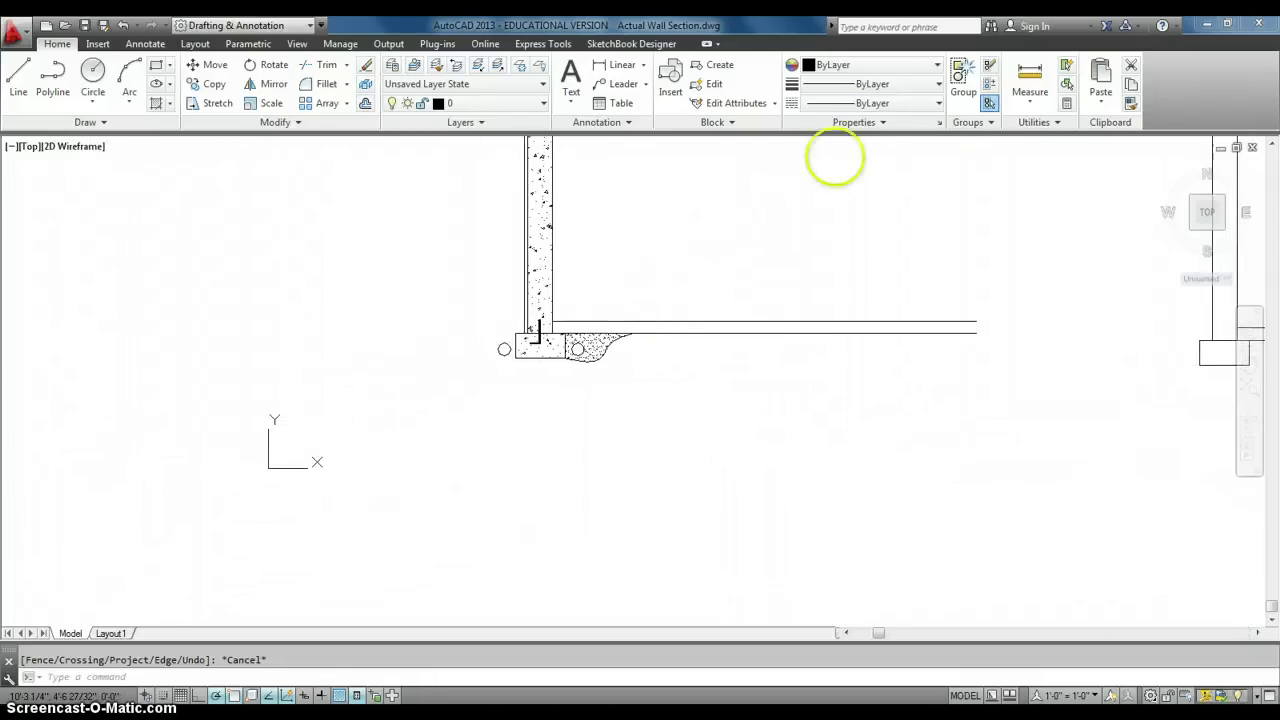
# - Measure the first section's drain tile circle, confirming a 0'-4" diameter
pyautogui.click(1024, 96)
pyautogui.click(1030, 161)
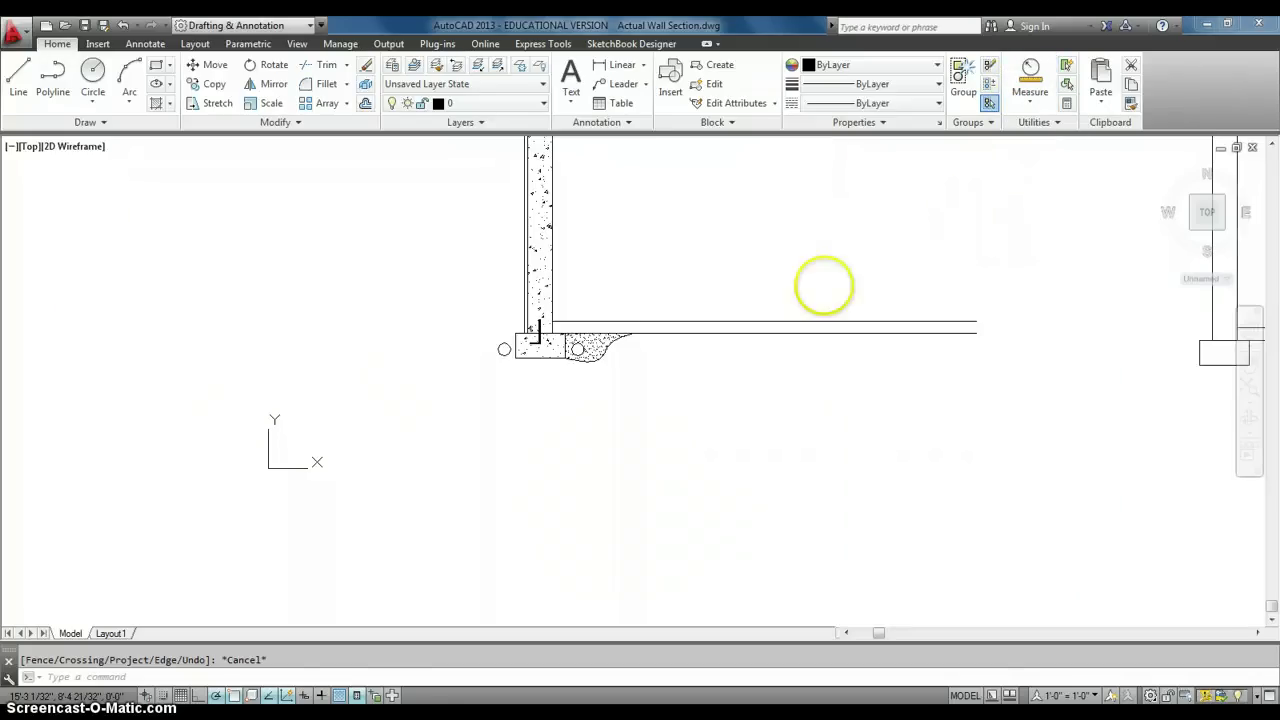
pyautogui.scroll(5, 517, 344)
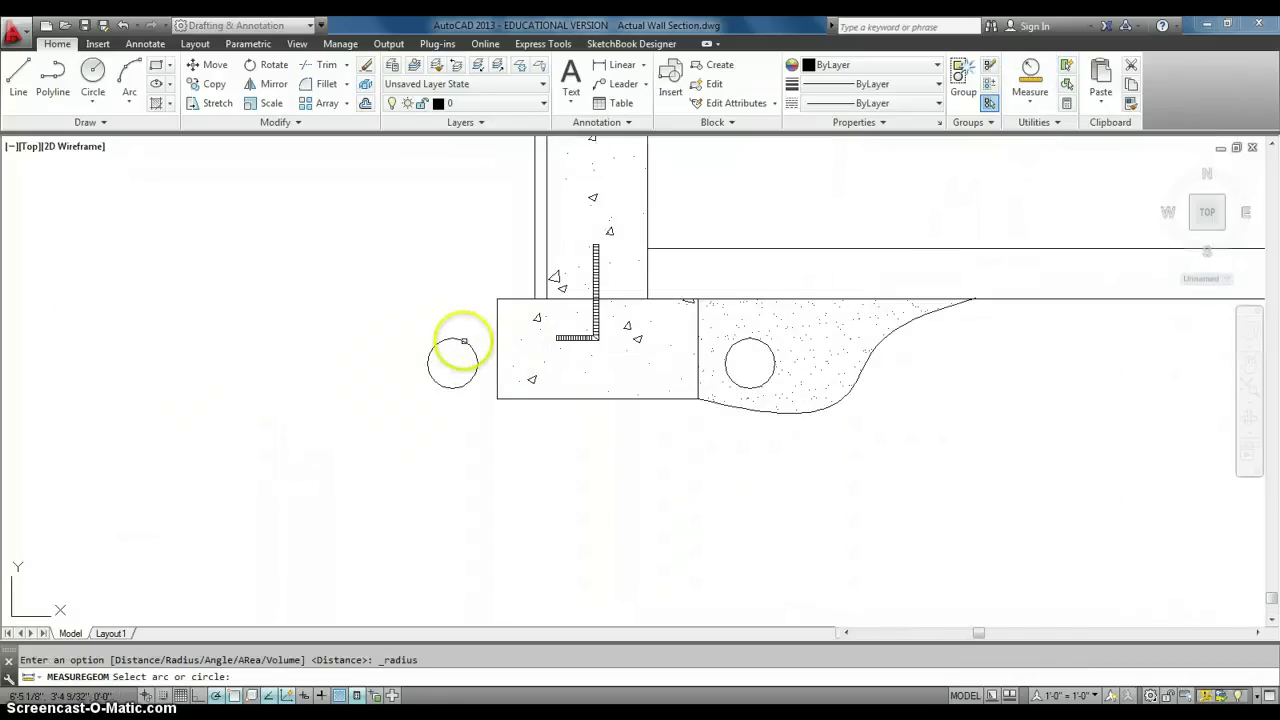
pyautogui.click(461, 340)
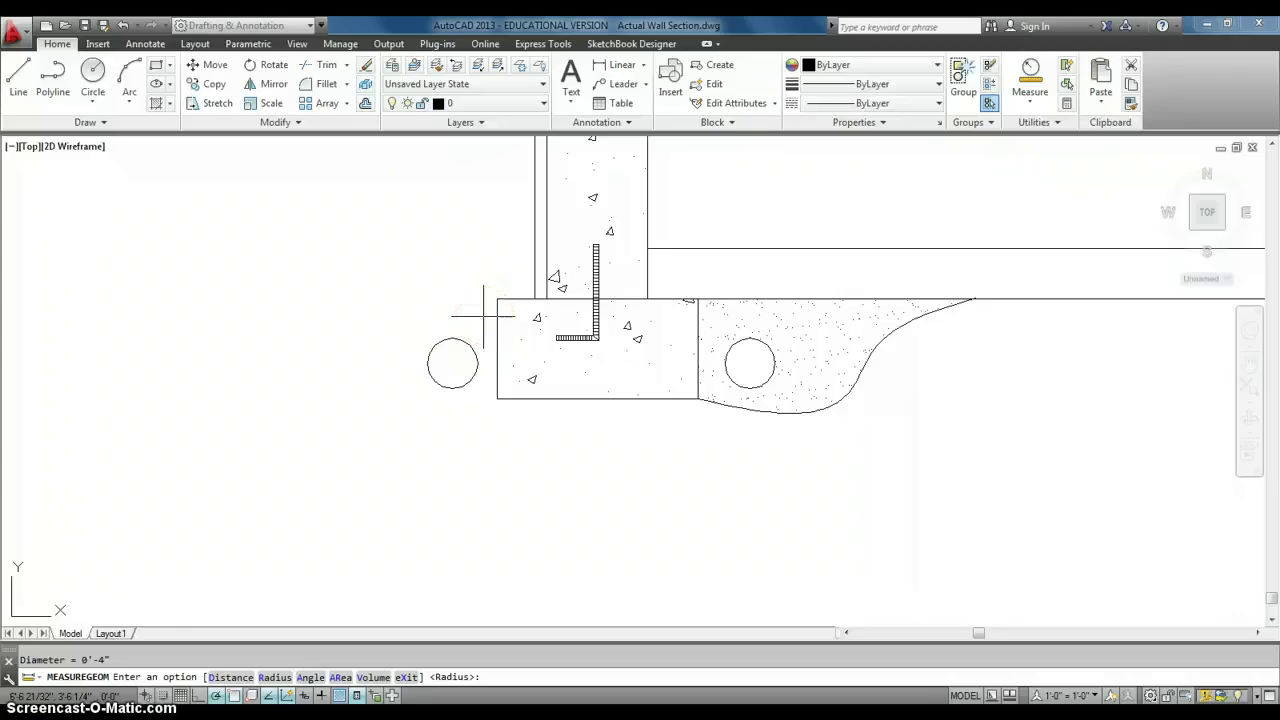
pyautogui.scroll(-5, 483, 316)
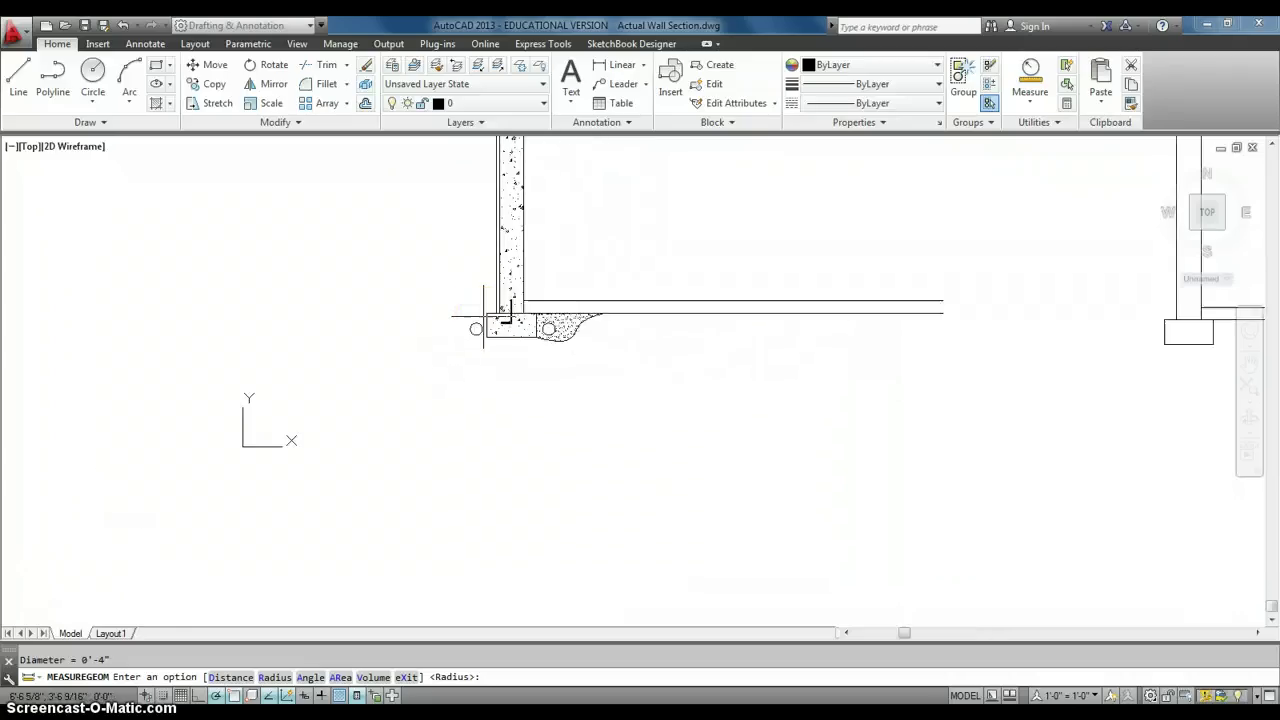
# - Pan to the second section's footing and bring up the Circle drawing options
pyautogui.moveTo(543, 323)
pyautogui.mouseDown(button='middle')
pyautogui.moveTo(549, 371)
pyautogui.moveTo(217, 391)
pyautogui.mouseUp(button='middle')
pyautogui.moveTo(480, 391); pyautogui.dragTo(318, 400, button='middle')
pyautogui.click(93, 100)
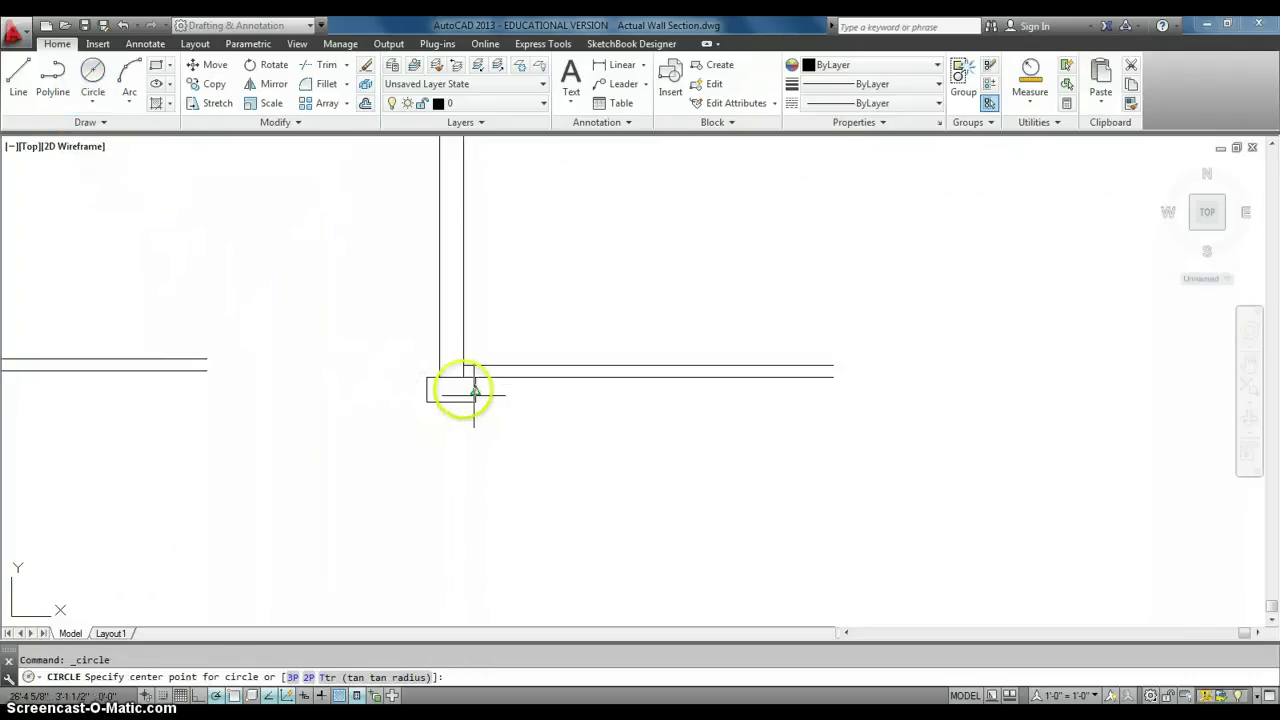
# - Draw two 4" diameter drain tile circles, one on each side of the footing
pyautogui.scroll(5, 474, 397)
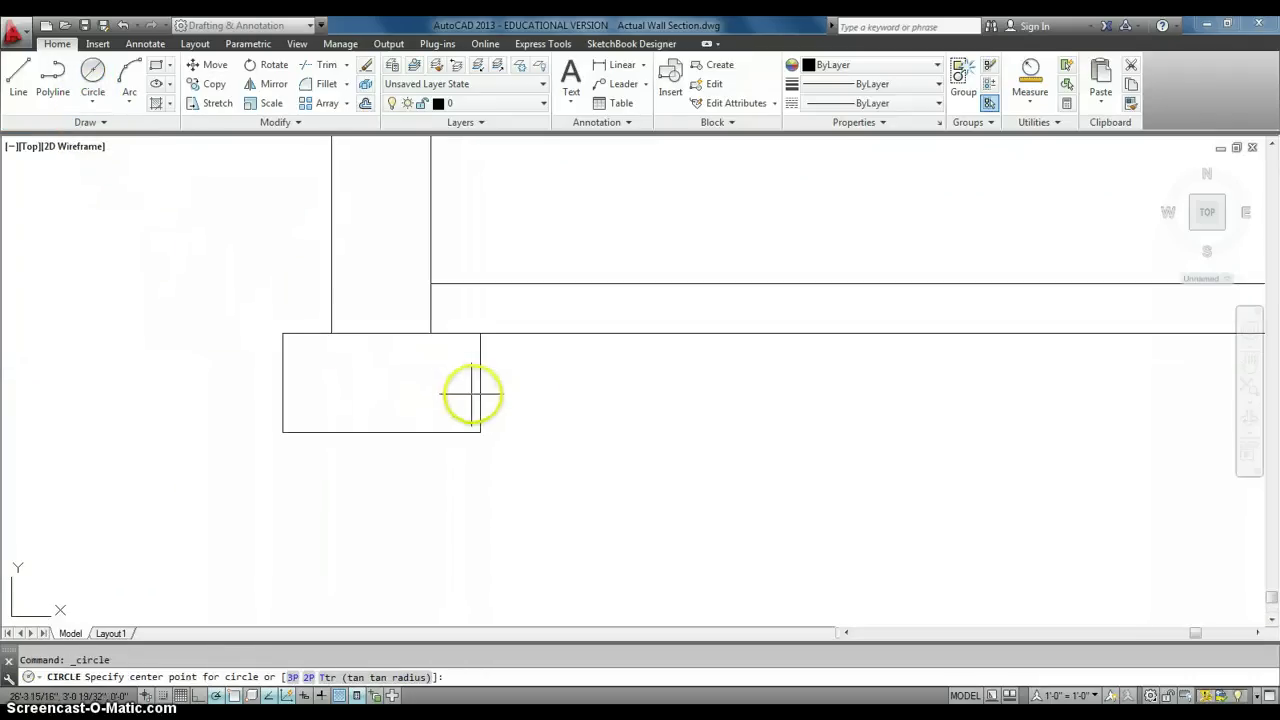
pyautogui.click(564, 397)
pyautogui.write('d')
pyautogui.press('Return')
pyautogui.write('4"')
pyautogui.press('Return')
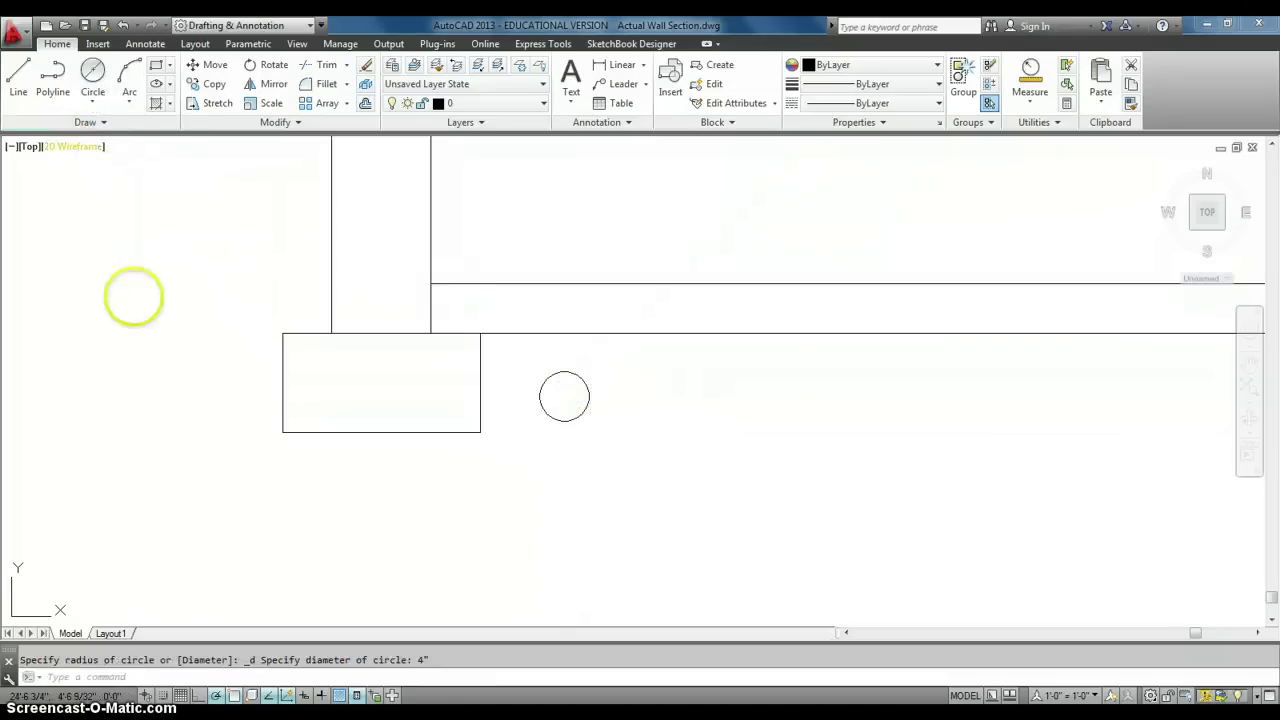
pyautogui.press('Return')
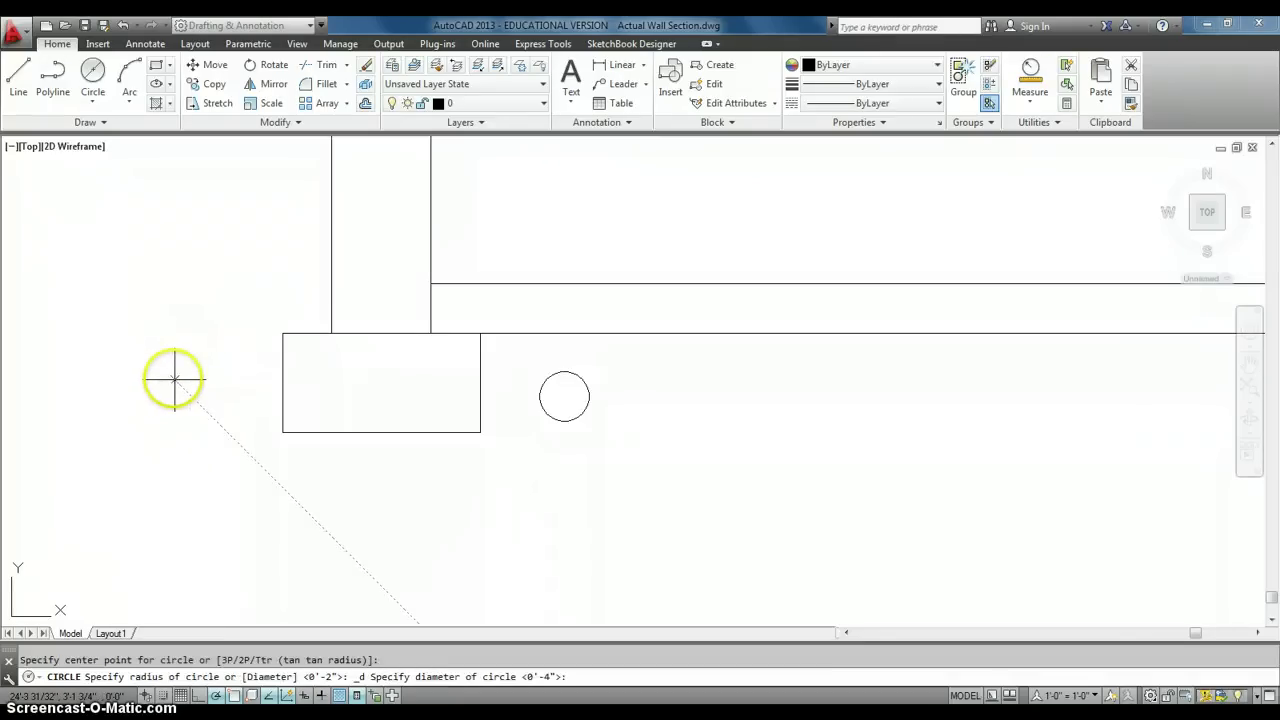
pyautogui.click(174, 378)
pyautogui.write('4"')
pyautogui.press('Return')
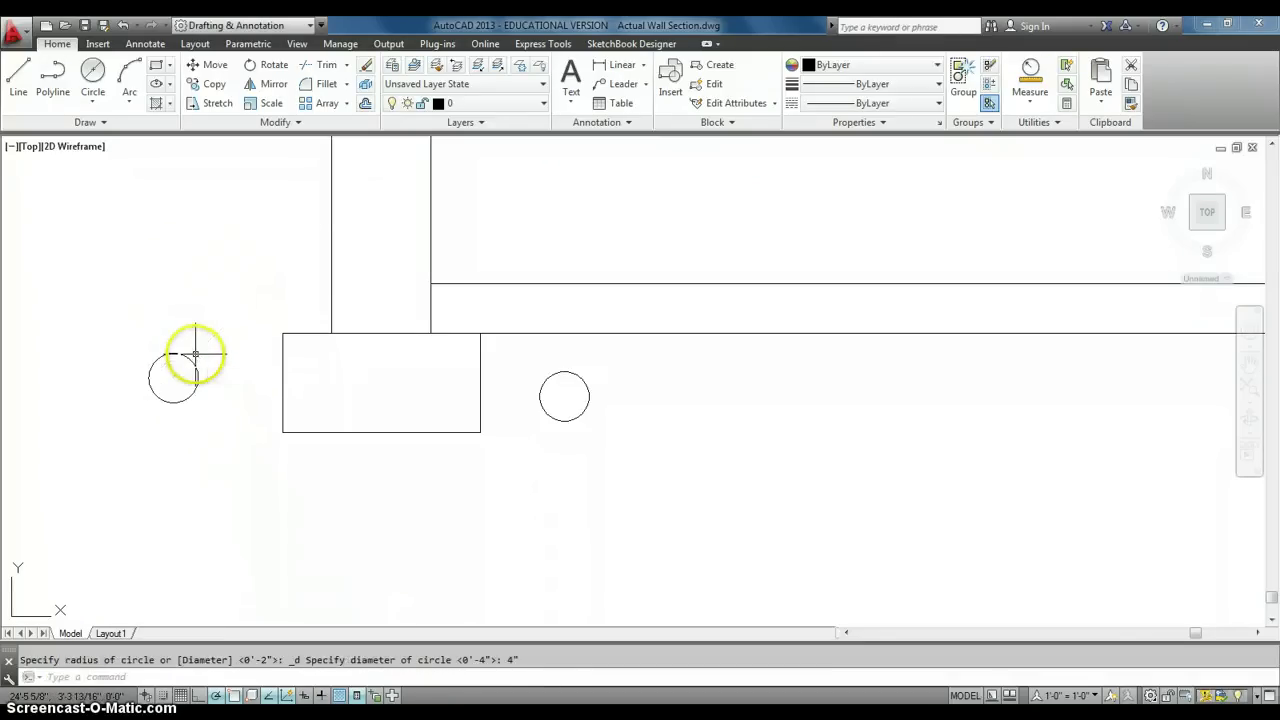
pyautogui.press('Escape')
# - Move the left drain tile circle in closer against the footing
pyautogui.scroll(-2, 200, 371)
pyautogui.moveTo(200, 371); pyautogui.dragTo(266, 365, button='middle')
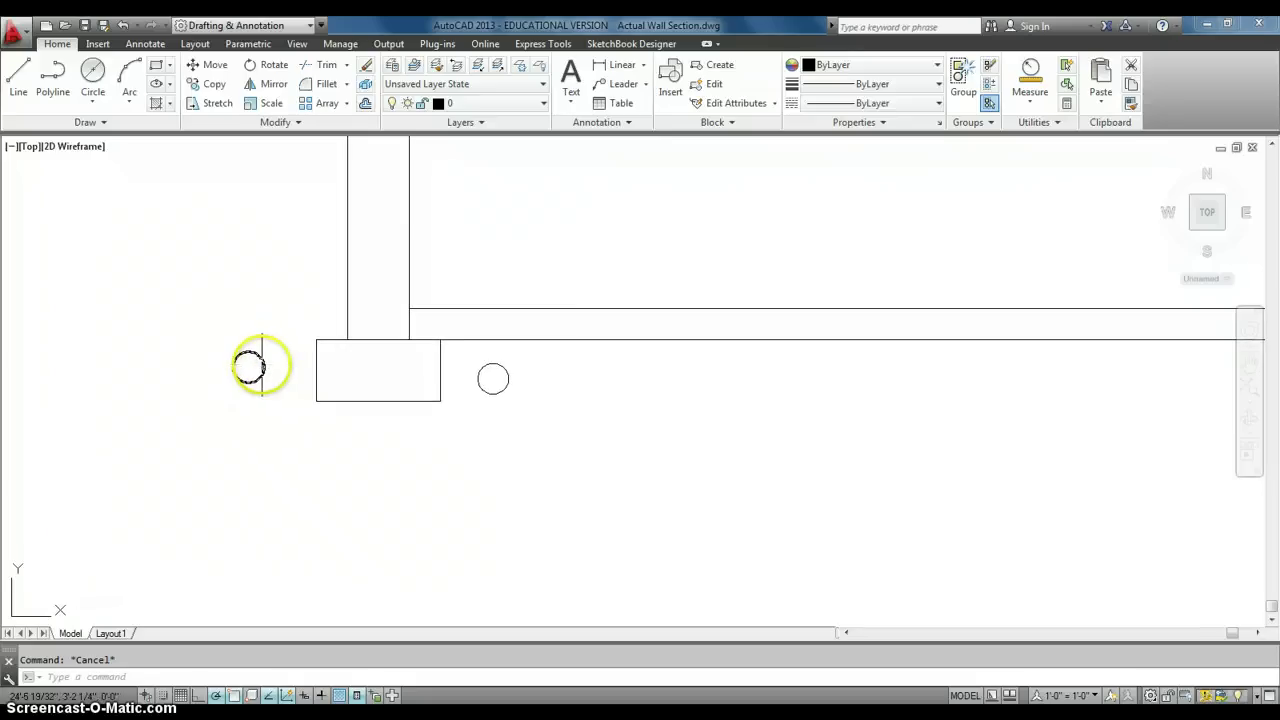
pyautogui.click(246, 369)
pyautogui.click(248, 367)
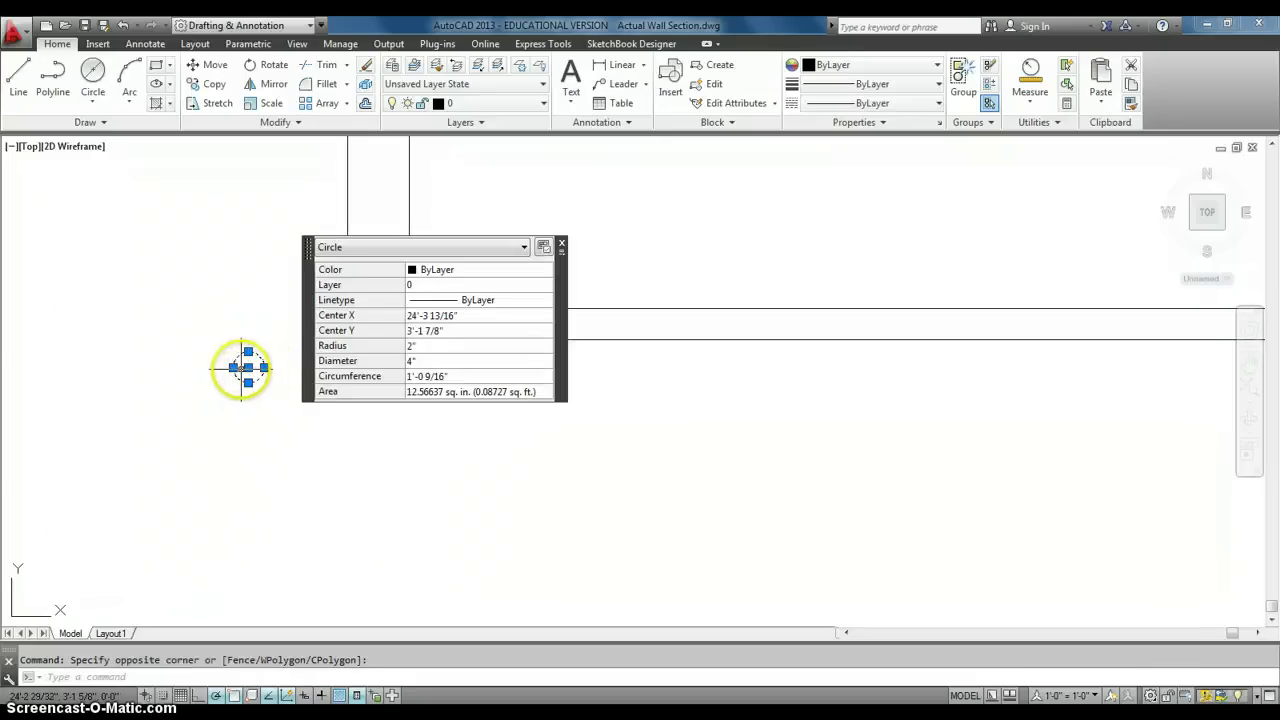
pyautogui.click(248, 367)
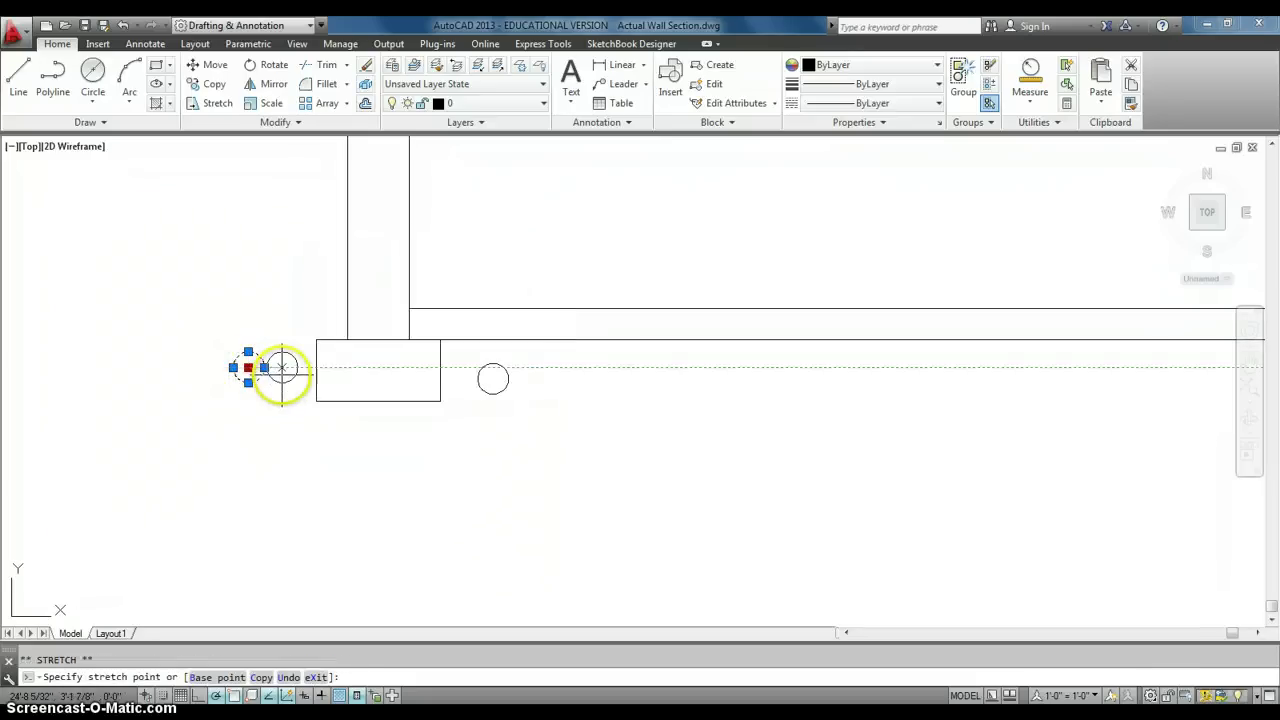
pyautogui.click(283, 367)
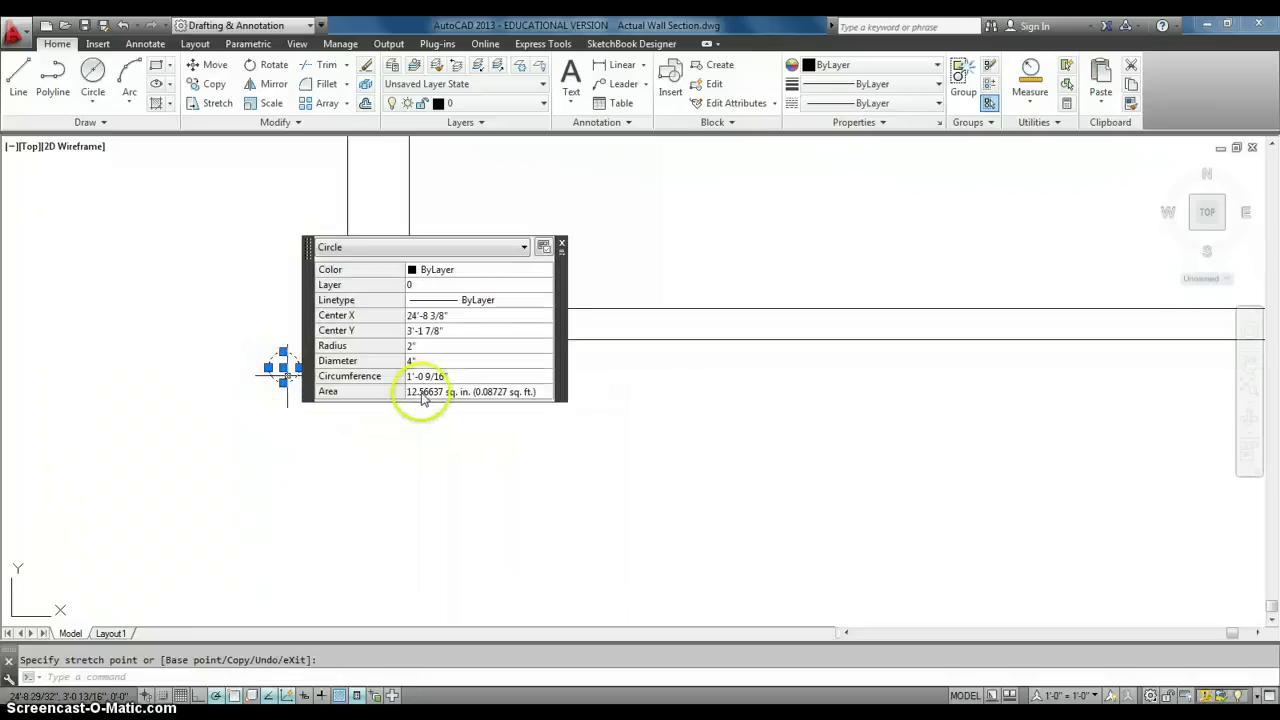
pyautogui.press('Escape')
# - Move the right drain tile circle snug against the footing's side
pyautogui.click(477, 378)
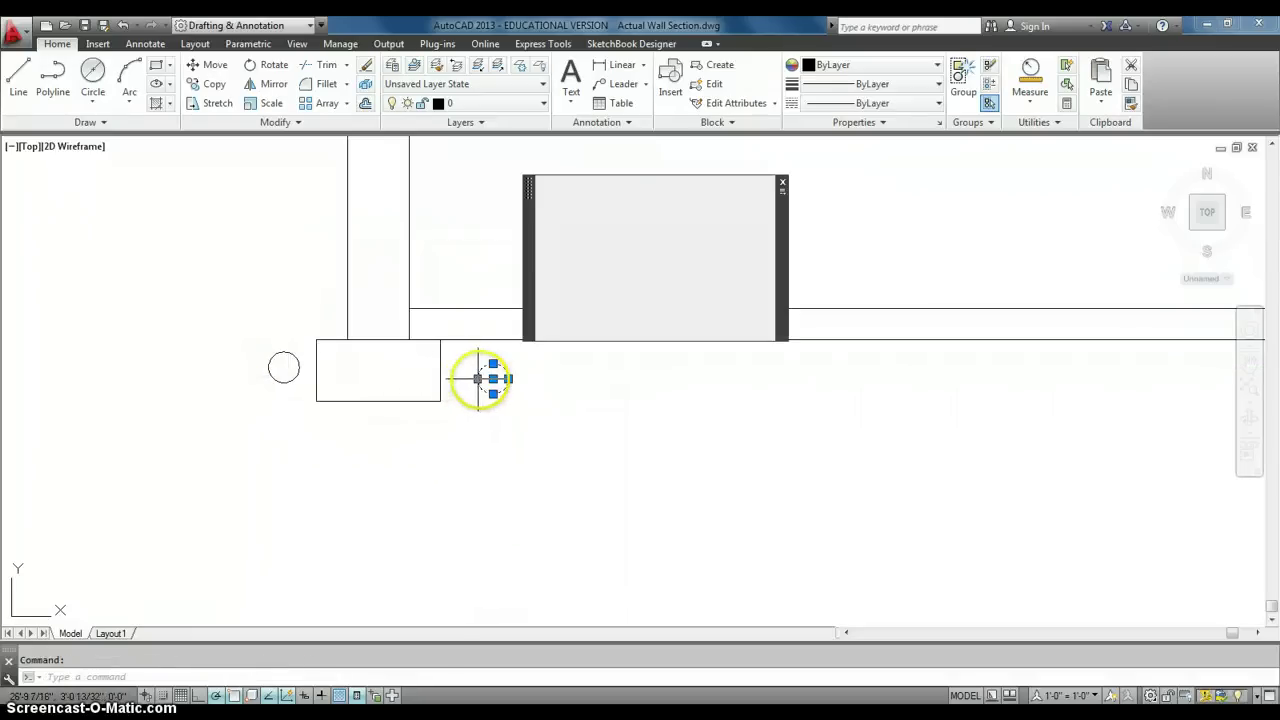
pyautogui.click(493, 378)
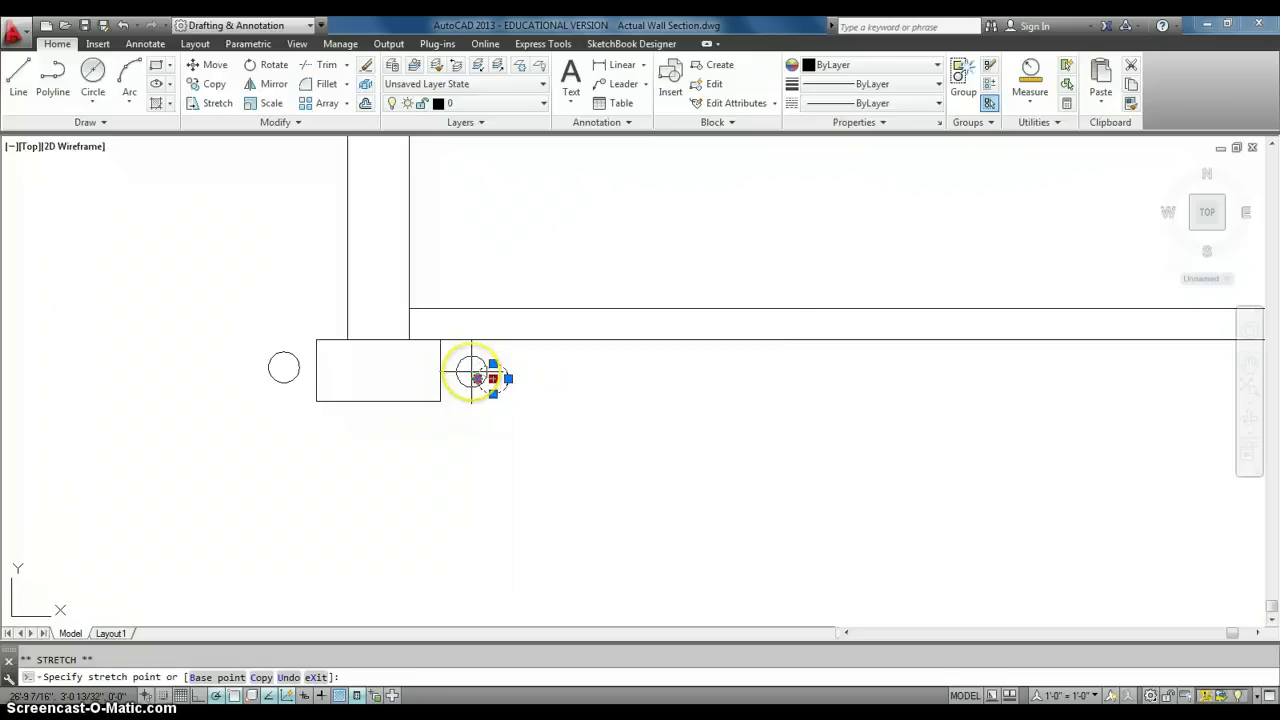
pyautogui.click(475, 375)
pyautogui.press('Escape')
pyautogui.scroll(-5, 457, 420)
pyautogui.moveTo(457, 420)
pyautogui.mouseDown(button='middle')
pyautogui.moveTo(547, 355)
pyautogui.moveTo(571, 320)
pyautogui.mouseUp(button='middle')
pyautogui.scroll(-2, 547, 355)
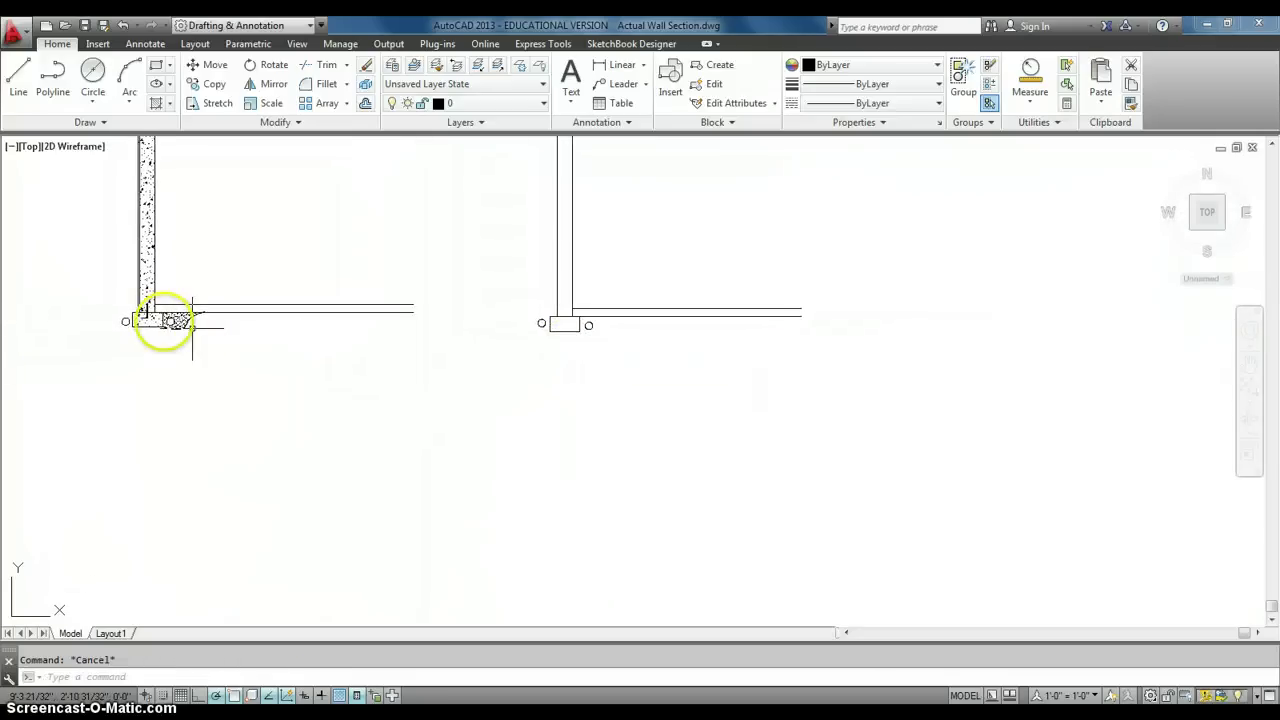
pyautogui.scroll(3, 165, 320)
pyautogui.scroll(2, 230, 330)
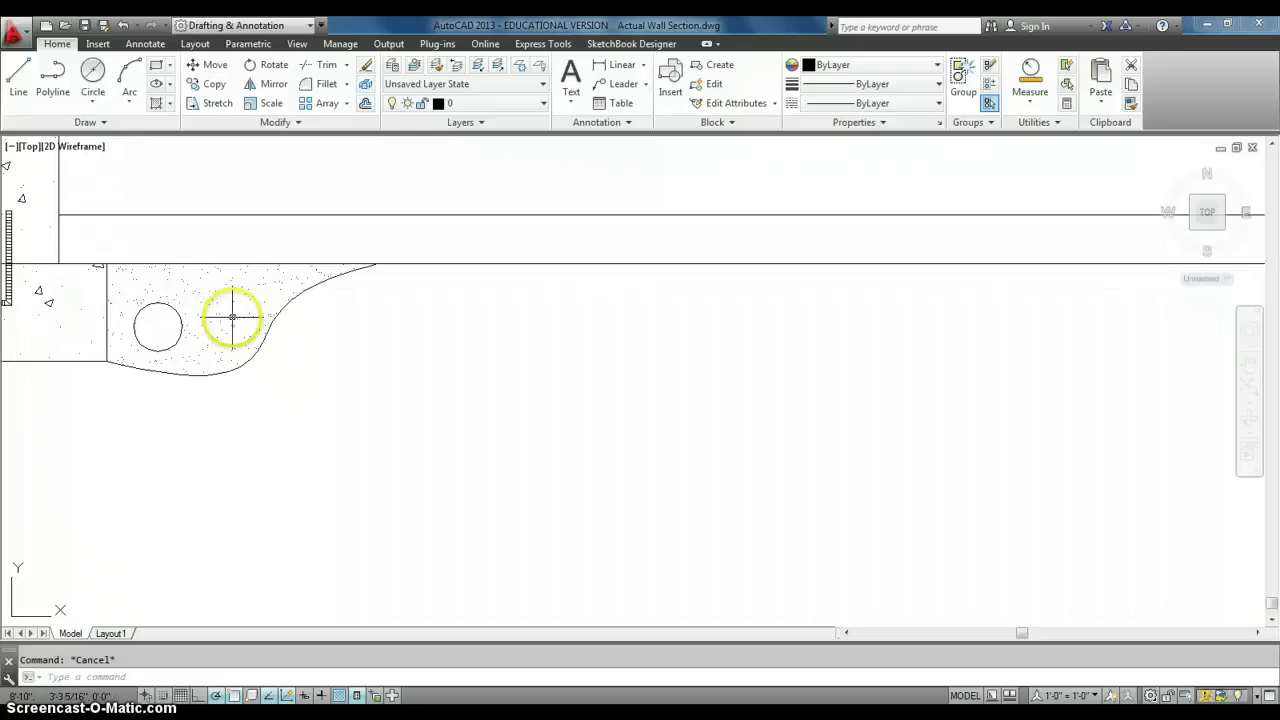
pyautogui.scroll(-2, 223, 329)
pyautogui.moveTo(223, 329); pyautogui.dragTo(263, 328, button='middle')
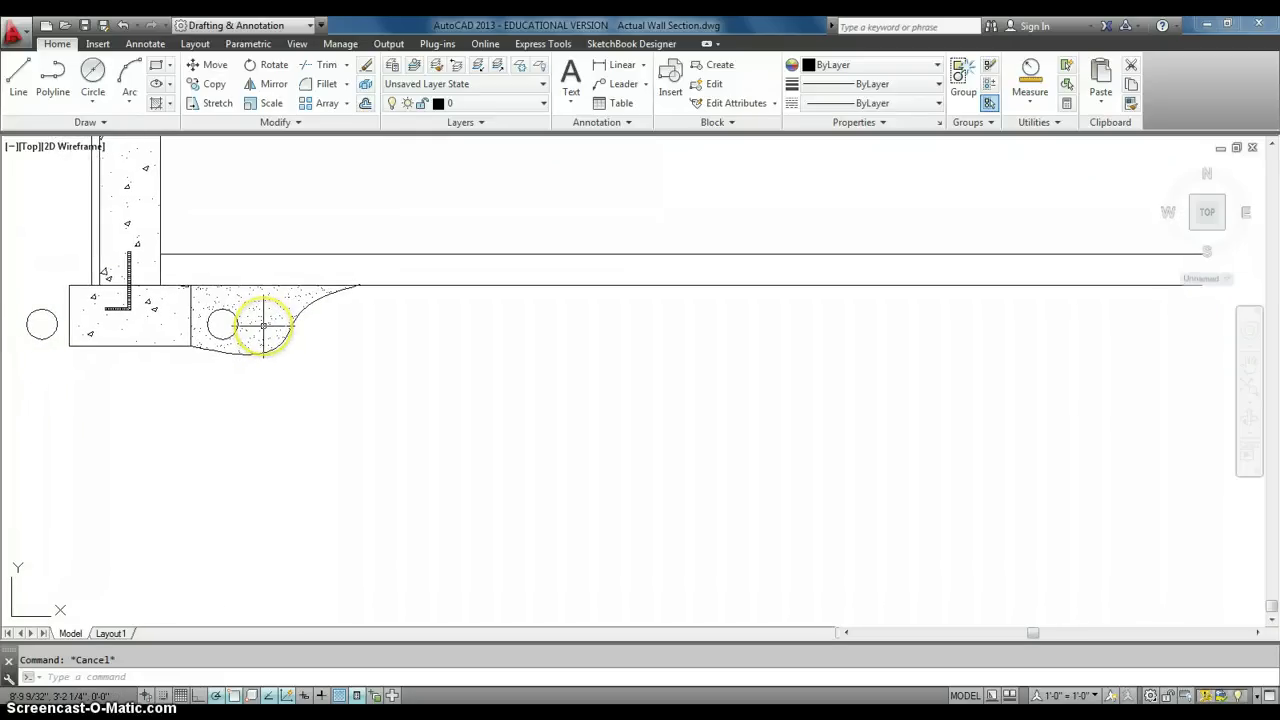
pyautogui.scroll(-2, 263, 324)
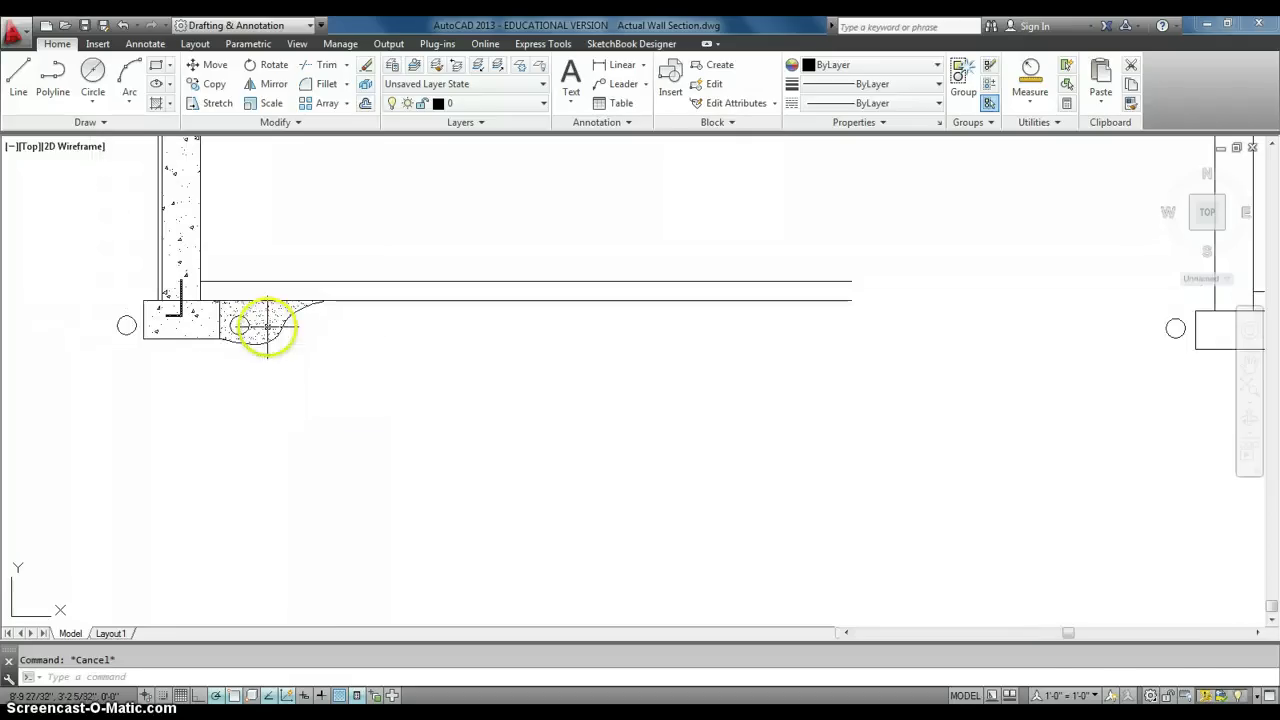
pyautogui.scroll(-2, 700, 351)
pyautogui.moveTo(709, 352); pyautogui.dragTo(5, 369, button='middle')
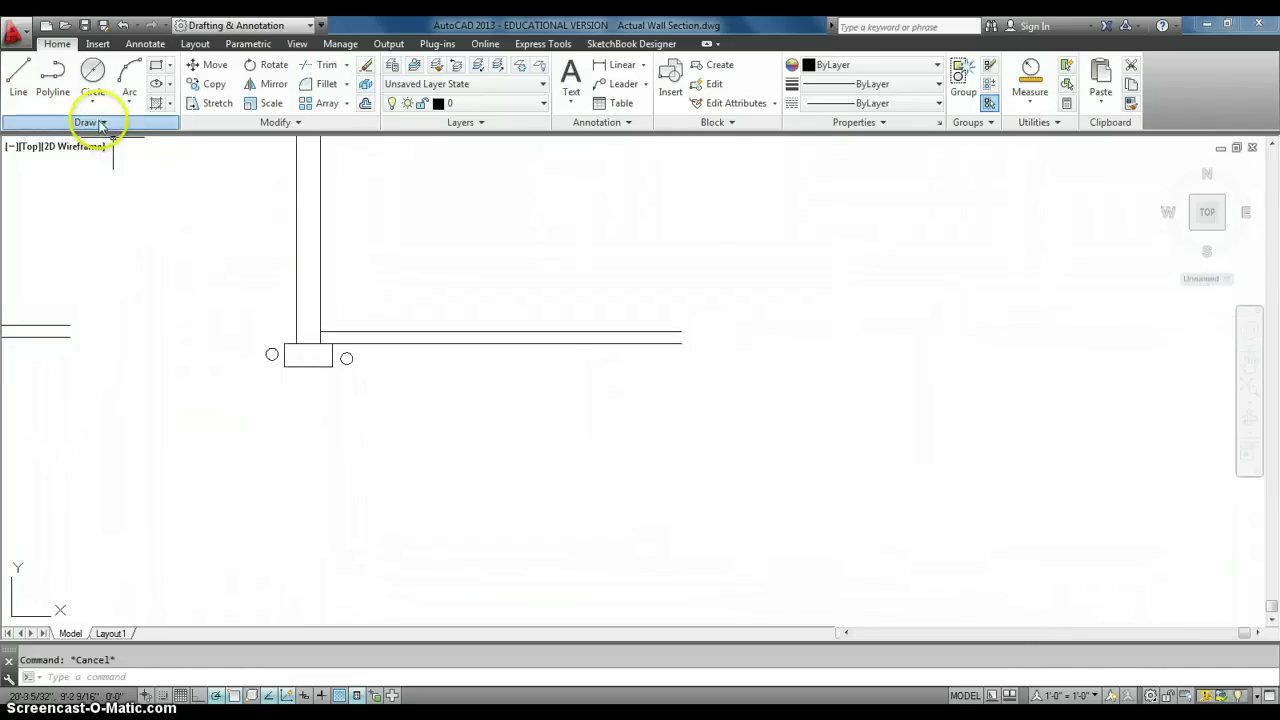
# - Start a spline from the footing's bottom-right corner around the drain tile, then abandon it
pyautogui.click(101, 123)
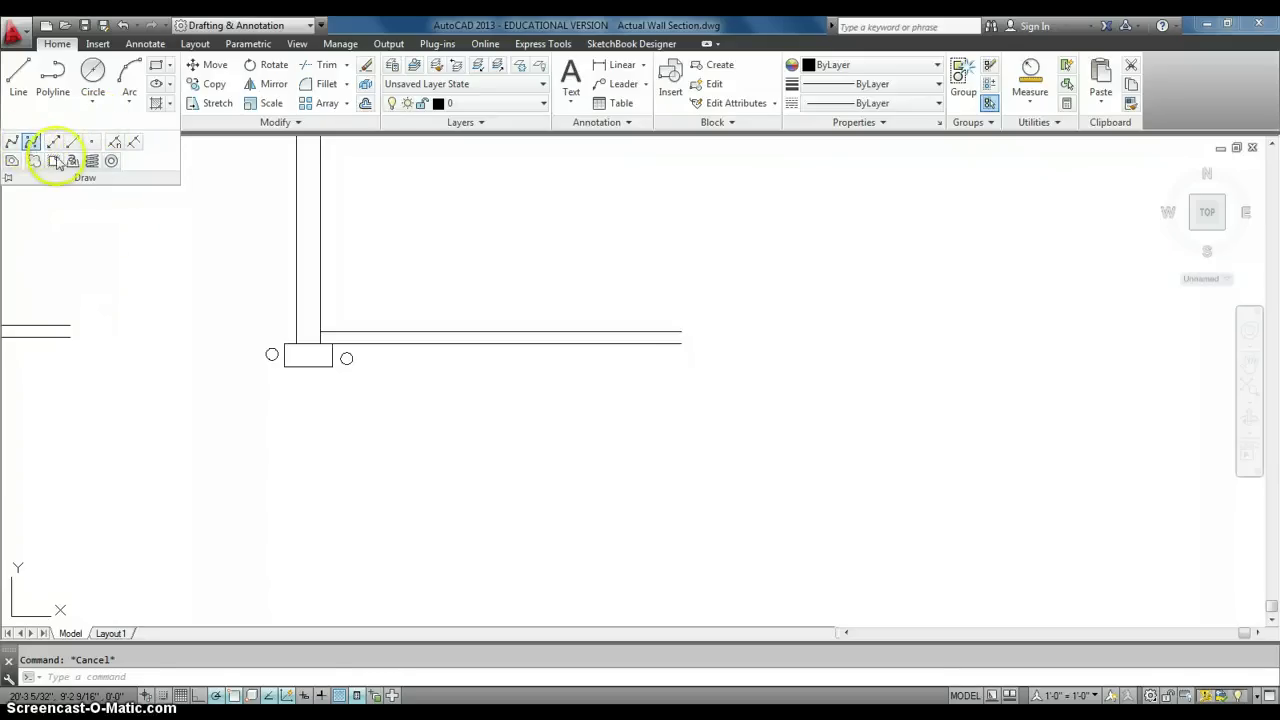
pyautogui.scroll(5, 323, 372)
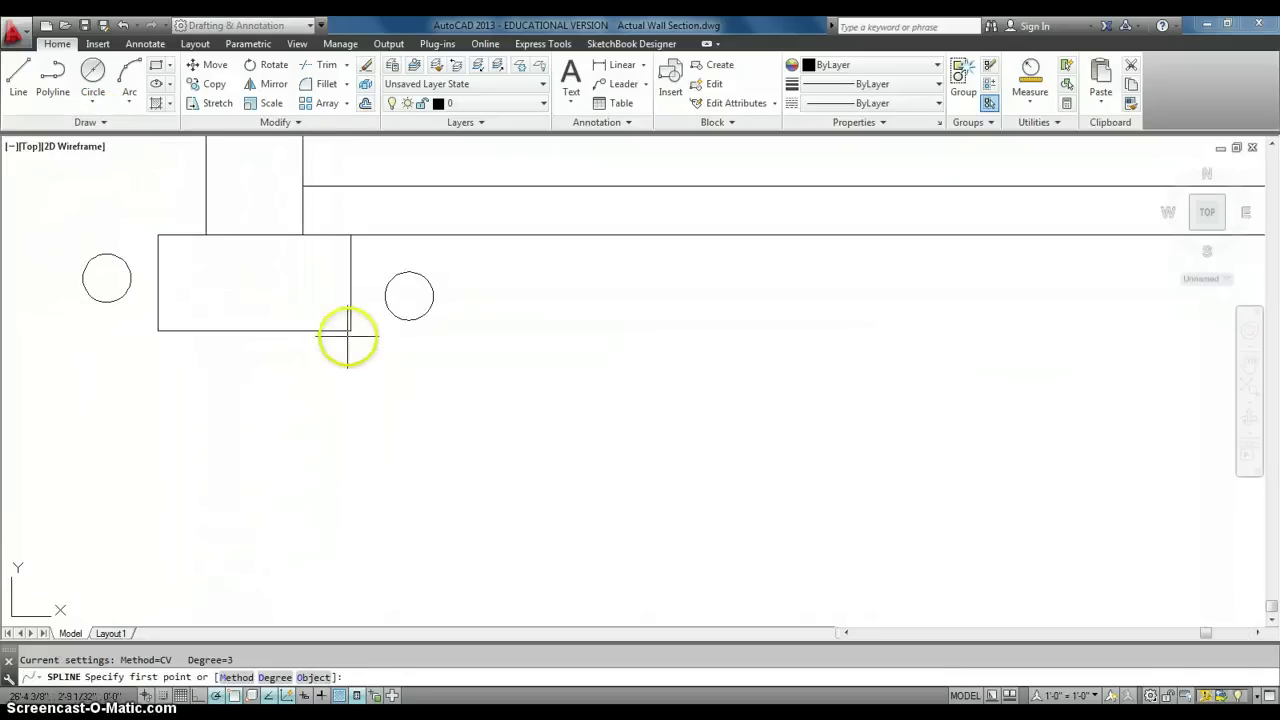
pyautogui.click(350, 331)
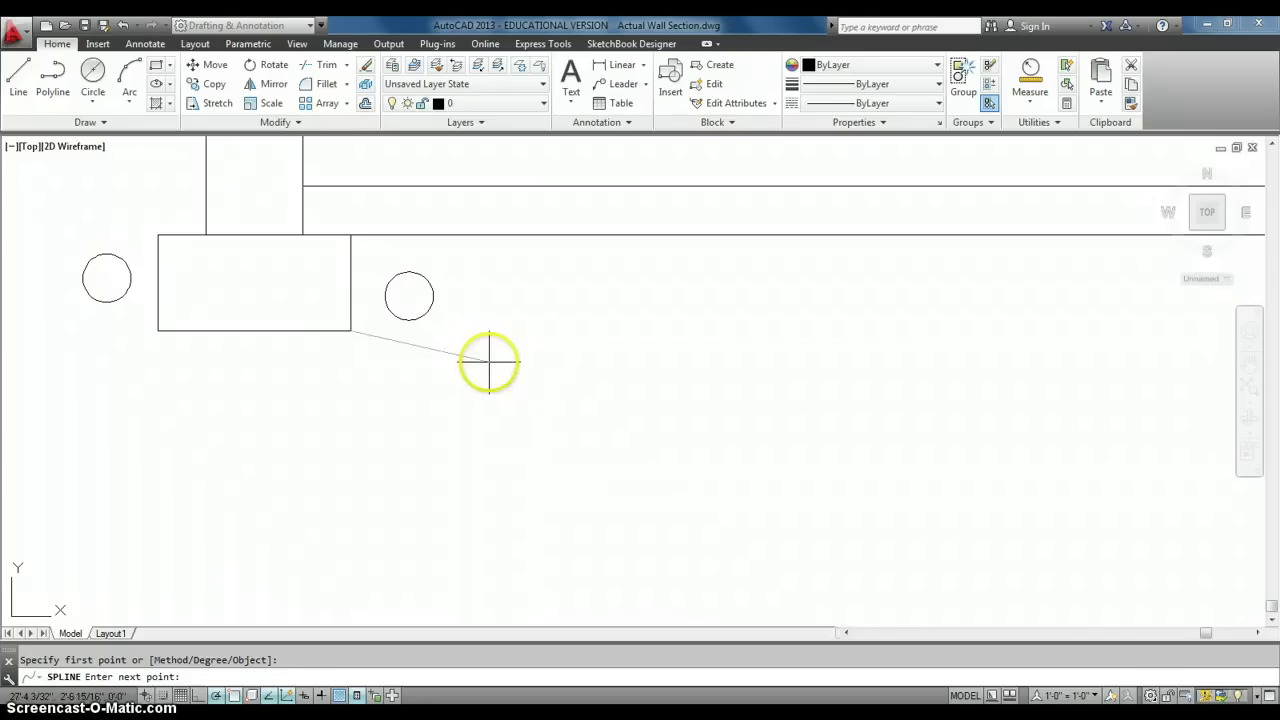
pyautogui.click(489, 361)
pyautogui.click(553, 300)
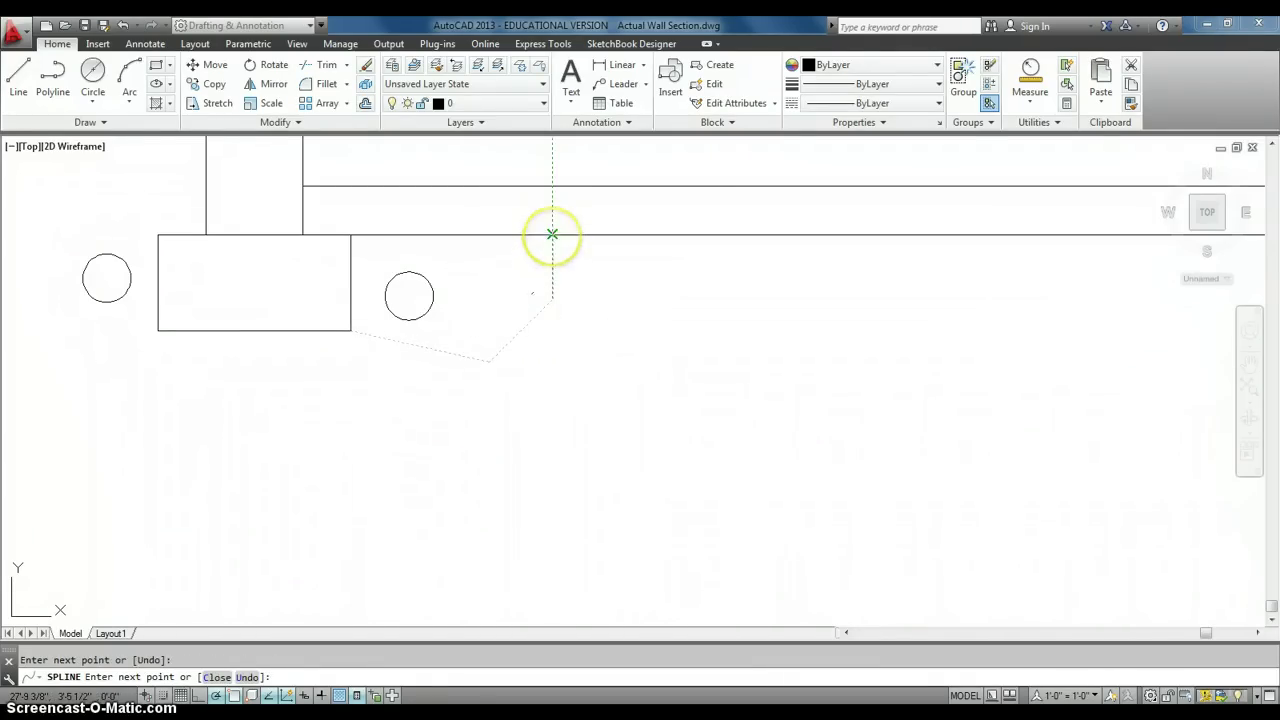
pyautogui.press('Escape')
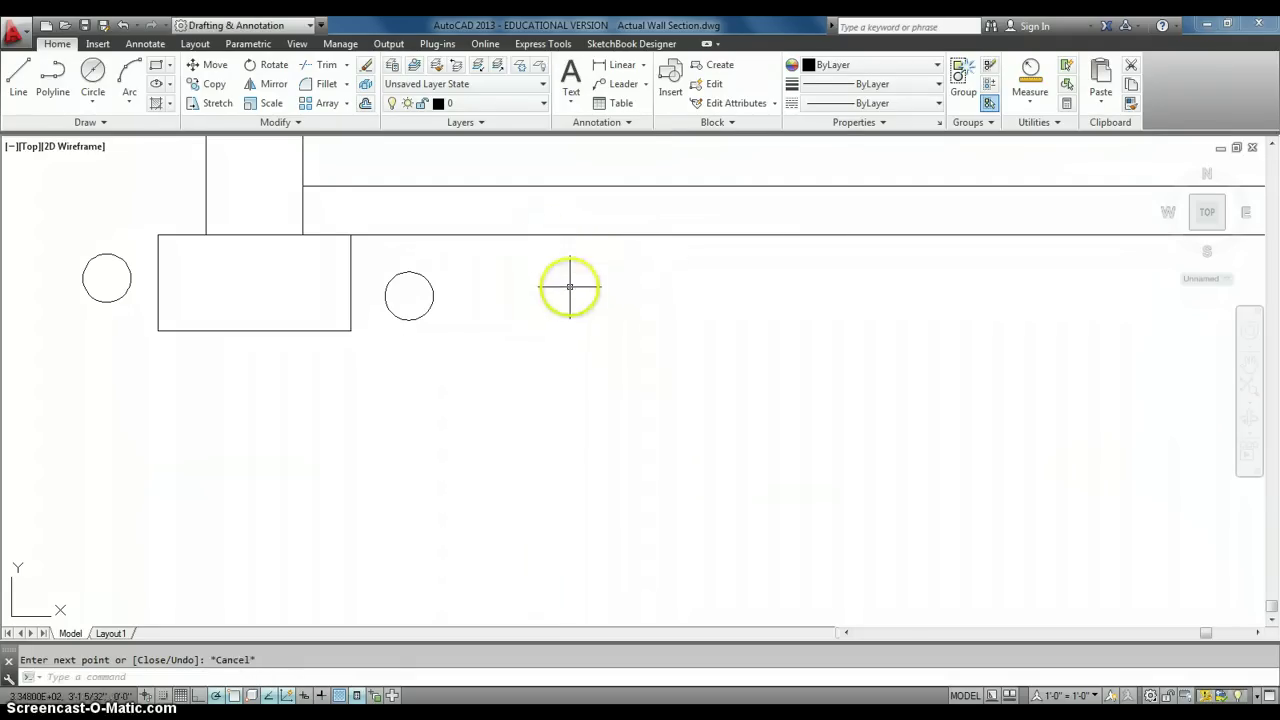
# - Draw the gravel spline from the footing's bottom corner beneath the right drain tile up to the slab
pyautogui.click(43, 121)
pyautogui.press('Return')
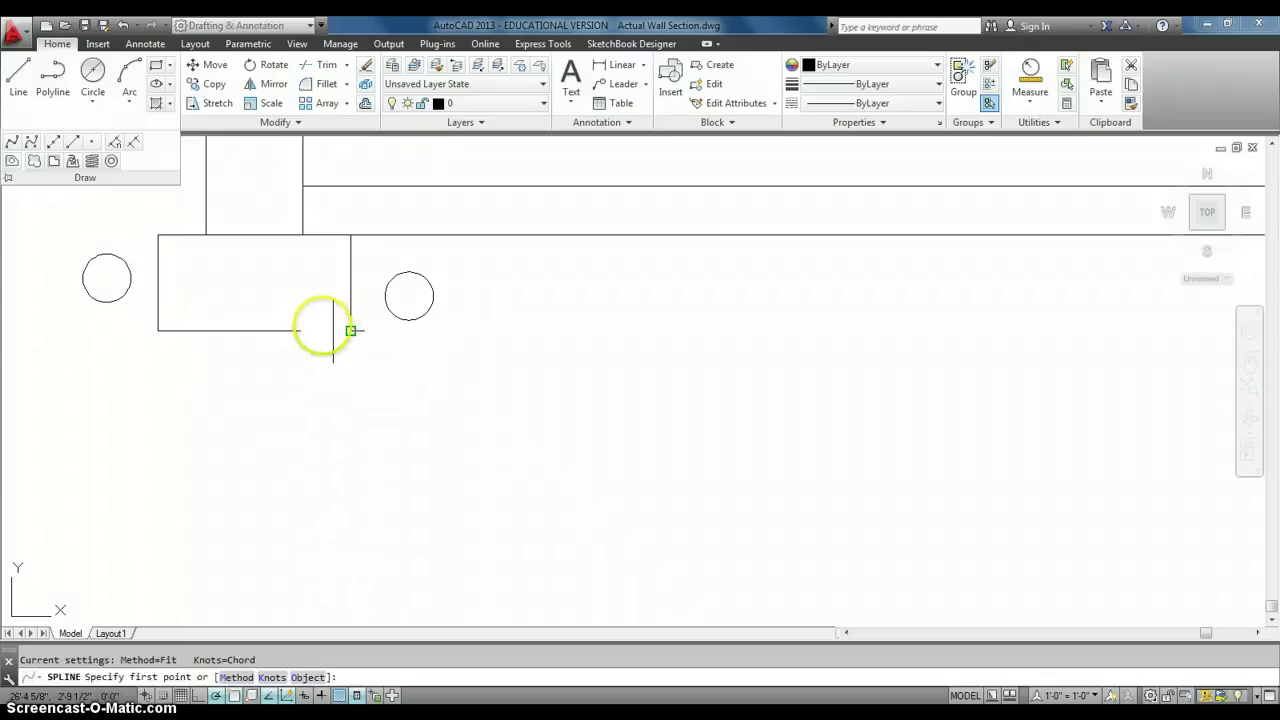
pyautogui.click(350, 330)
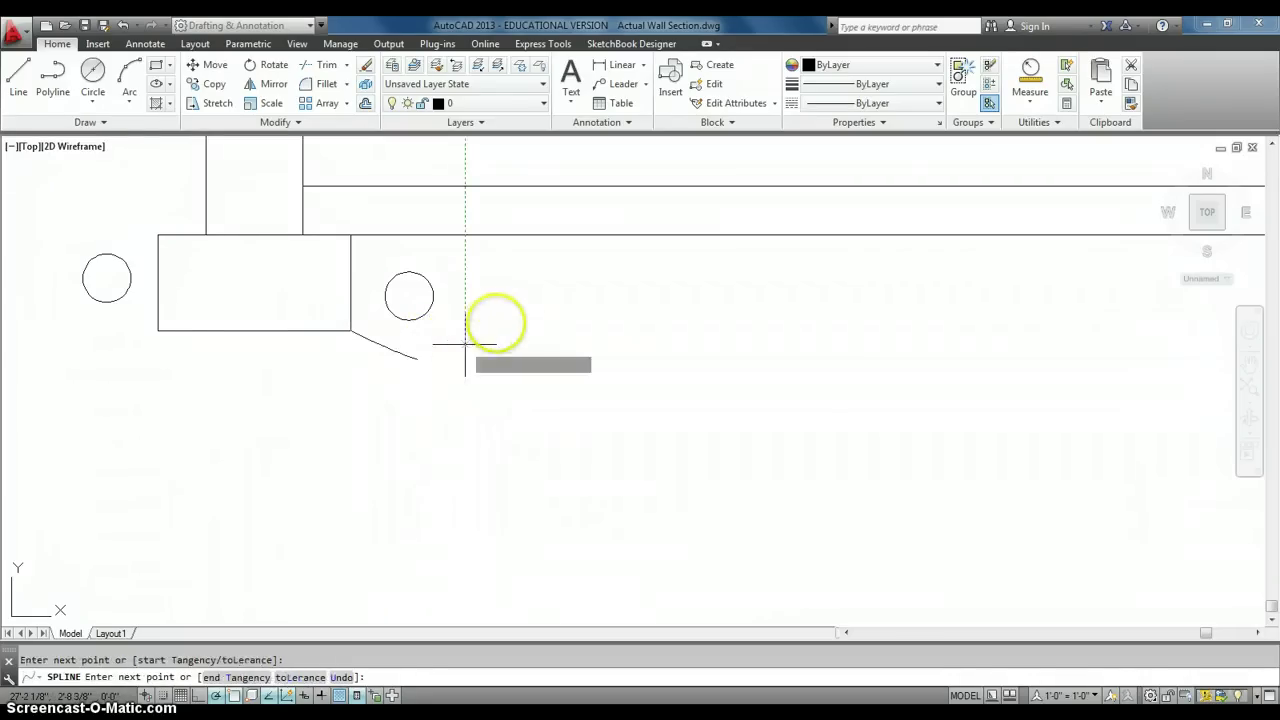
pyautogui.click(504, 309)
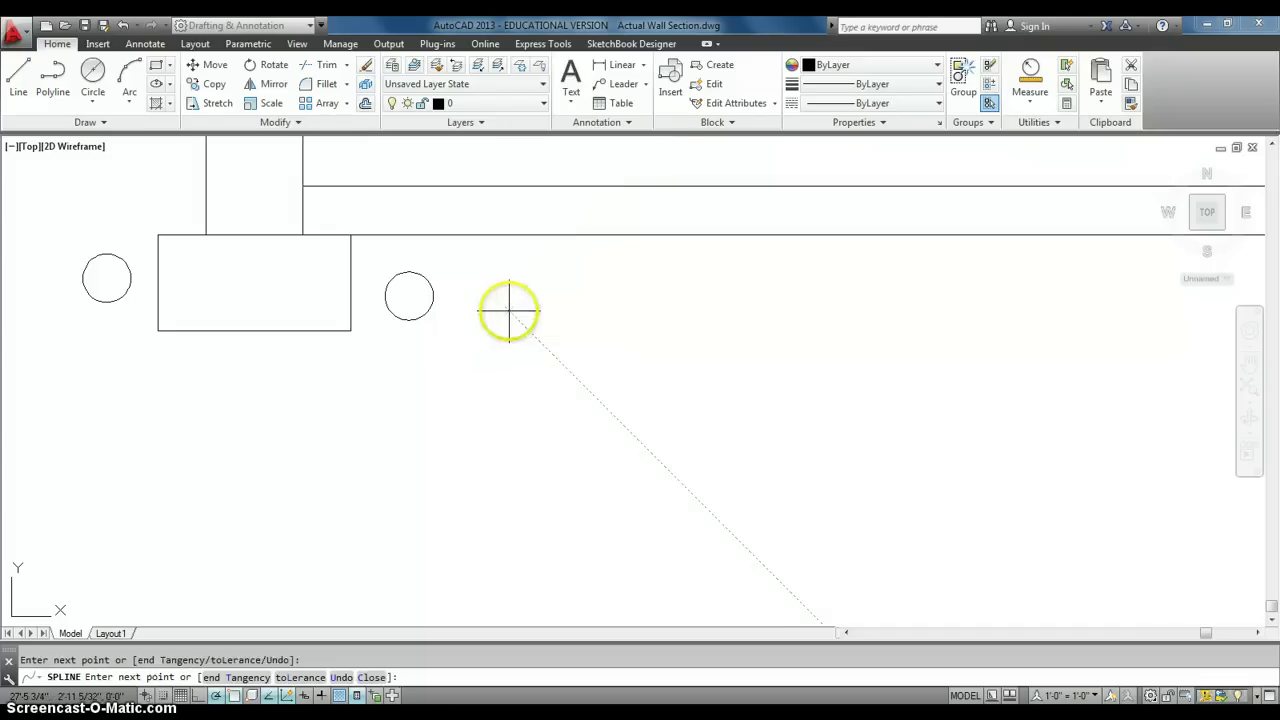
pyautogui.click(550, 270)
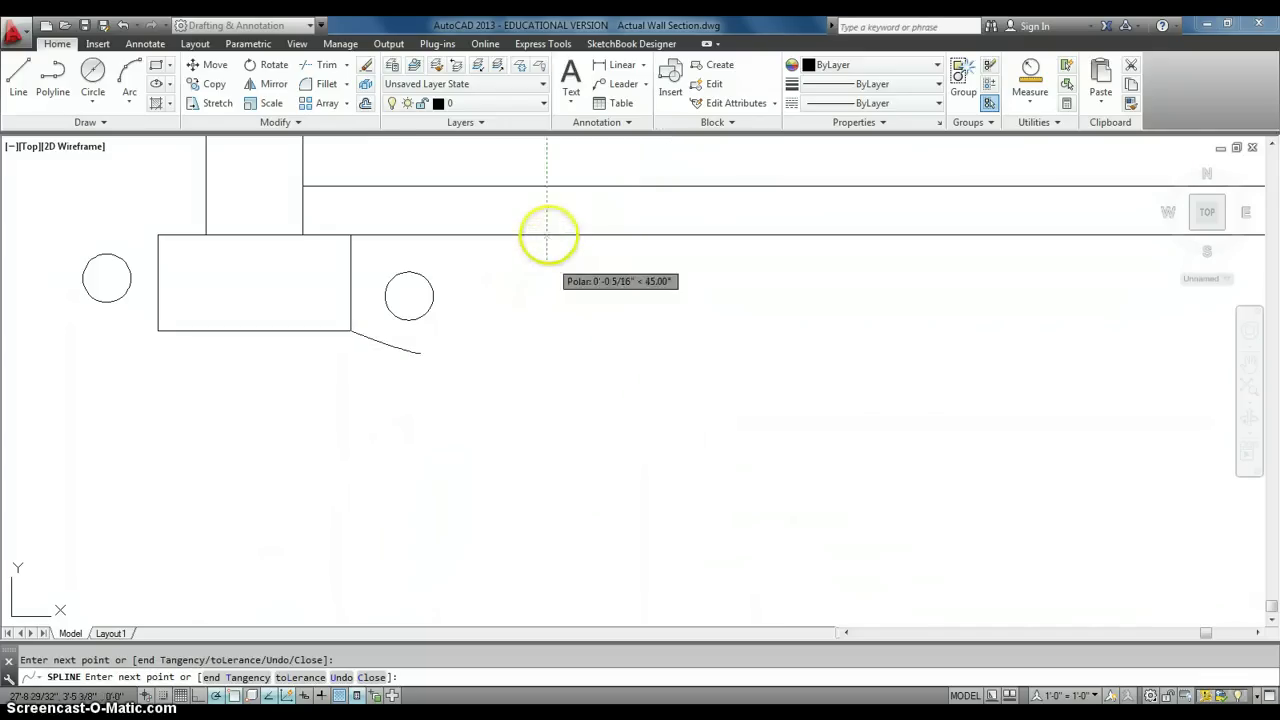
pyautogui.rightClick(549, 234)
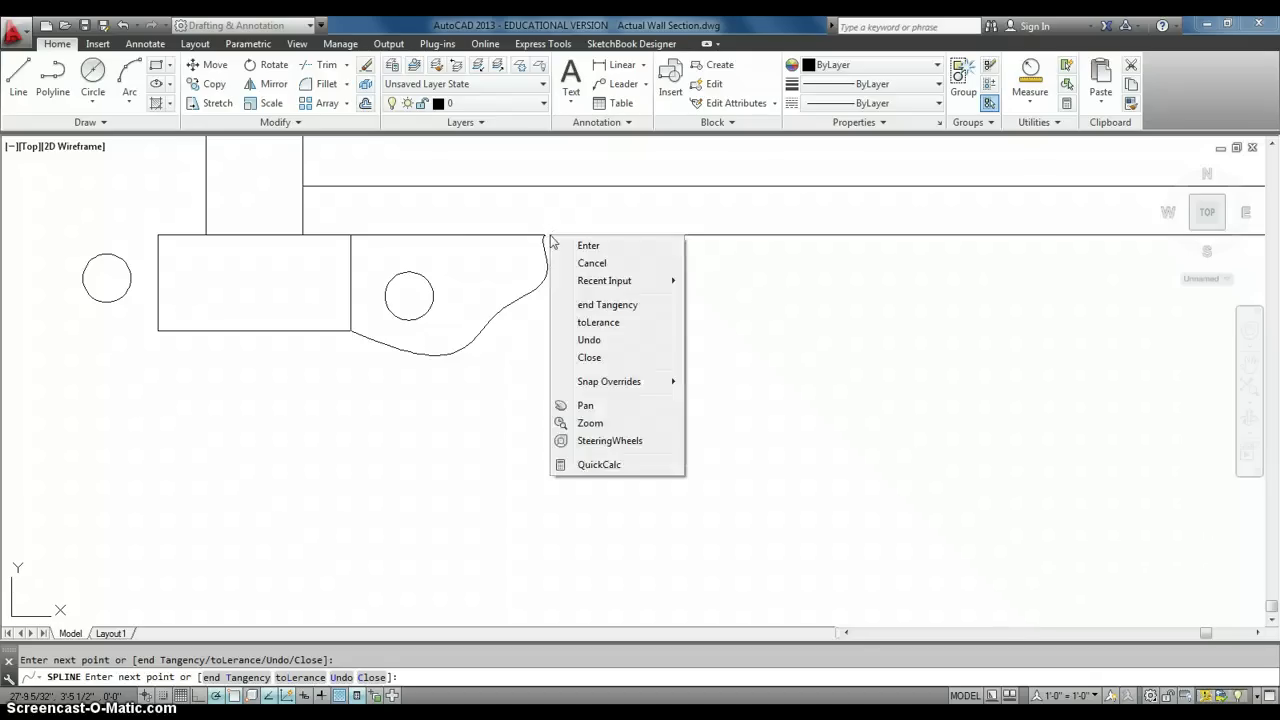
pyautogui.click(572, 243)
pyautogui.scroll(-2, 555, 320)
pyautogui.moveTo(555, 320); pyautogui.dragTo(504, 399, button='middle')
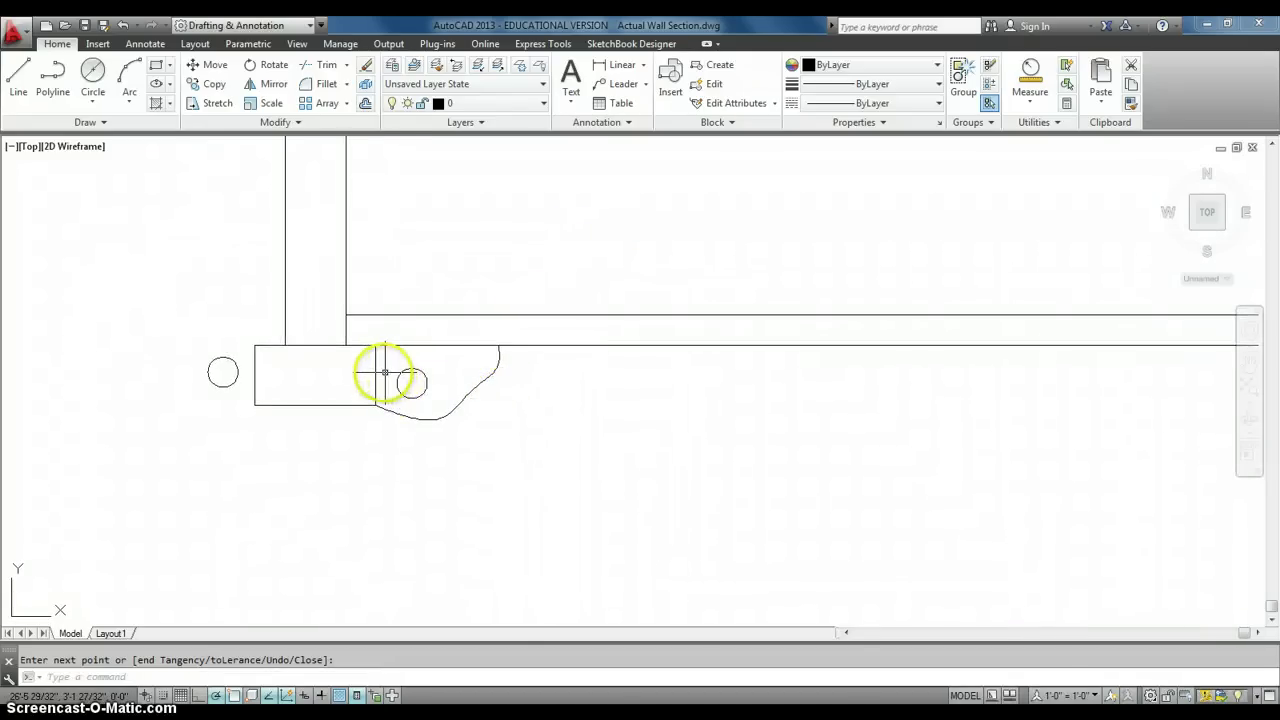
pyautogui.scroll(-2, 383, 372)
pyautogui.moveTo(381, 374); pyautogui.dragTo(377, 423, button='middle')
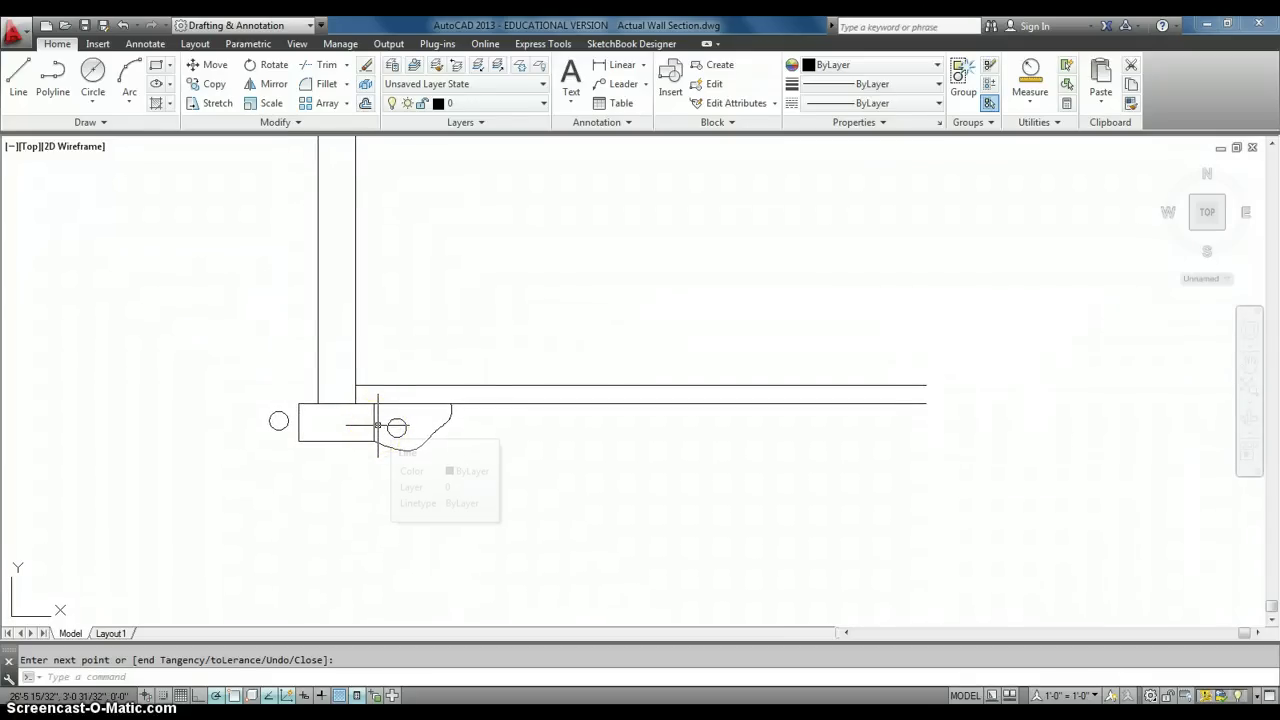